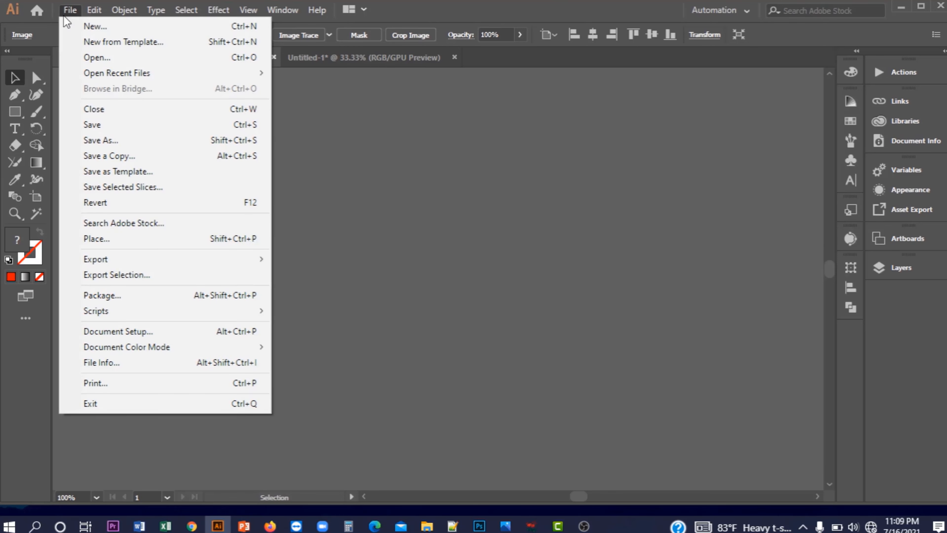
Start a new document and bring up the New Document dialog, preset at 550 × 370 px
{"action": "left_click", "coordinate": [92, 27]}
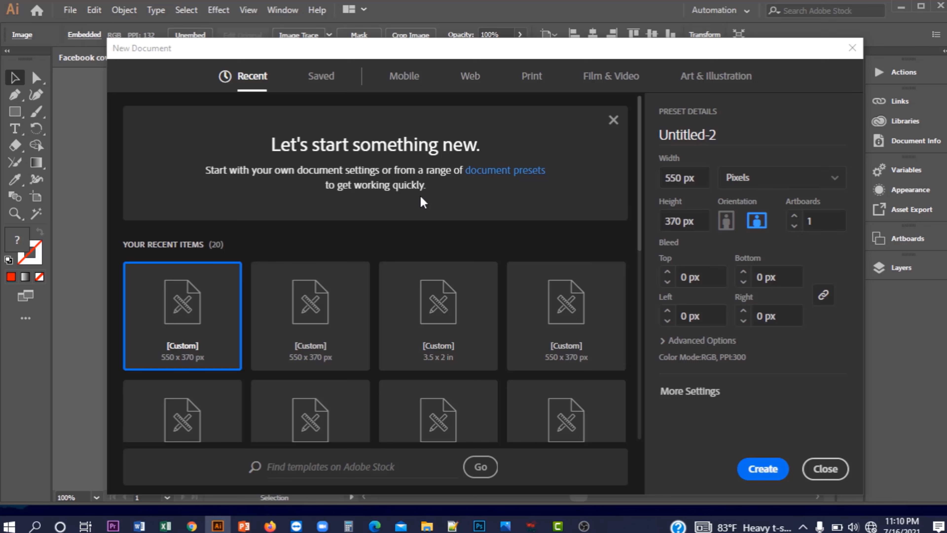
{"action": "left_click", "coordinate": [421, 198]}
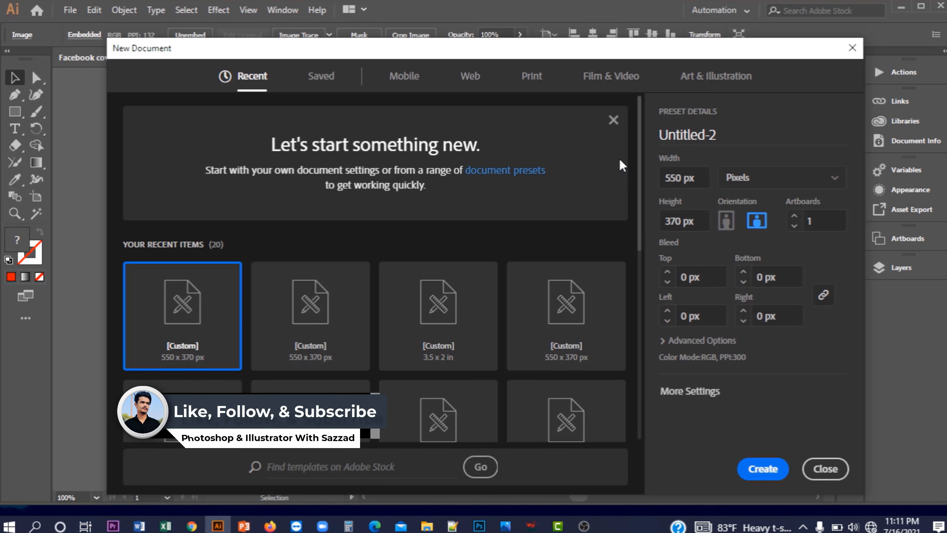
Name the document 'facebook cover design' and change its size to 820 × 360 px
{"action": "left_click", "coordinate": [725, 135]}
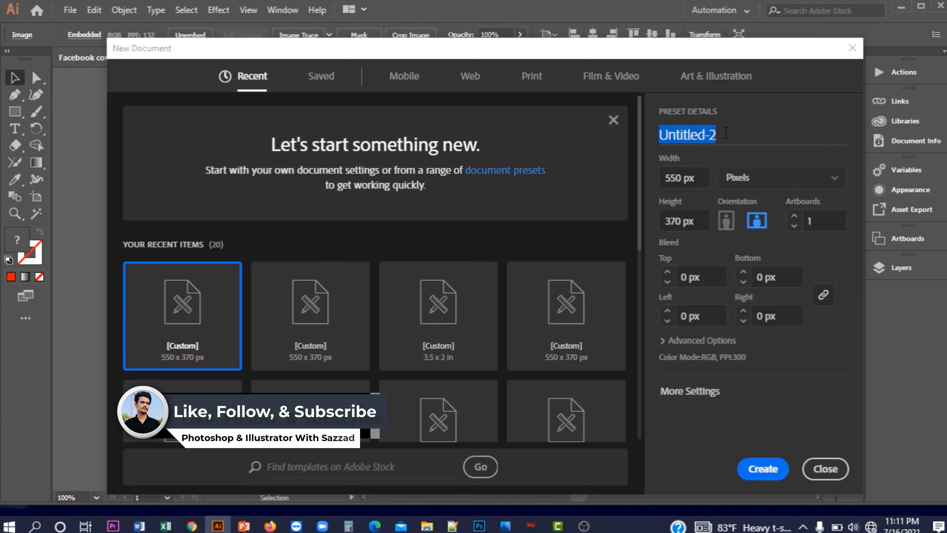
{"action": "type", "text": "f"}
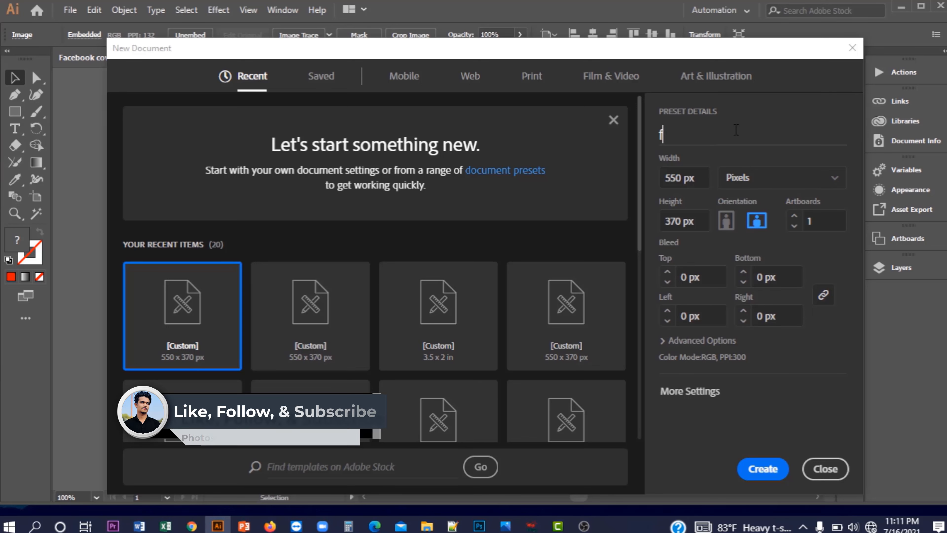
{"action": "type", "text": "acebook "}
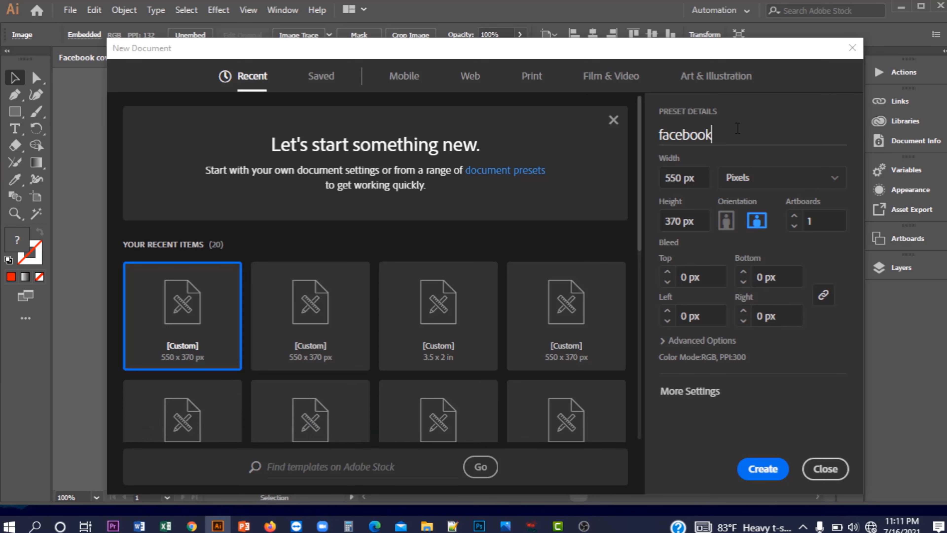
{"action": "type", "text": "cover"}
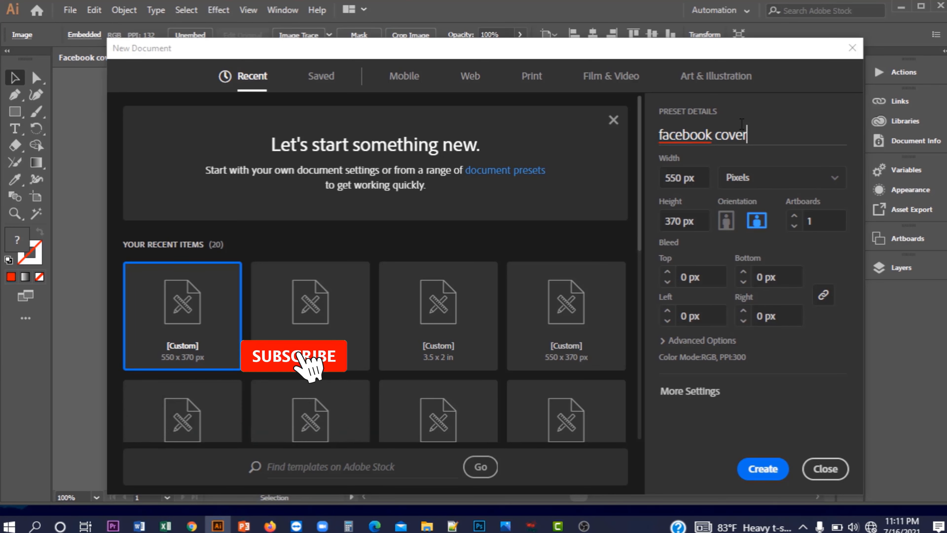
{"action": "type", "text": " desig"}
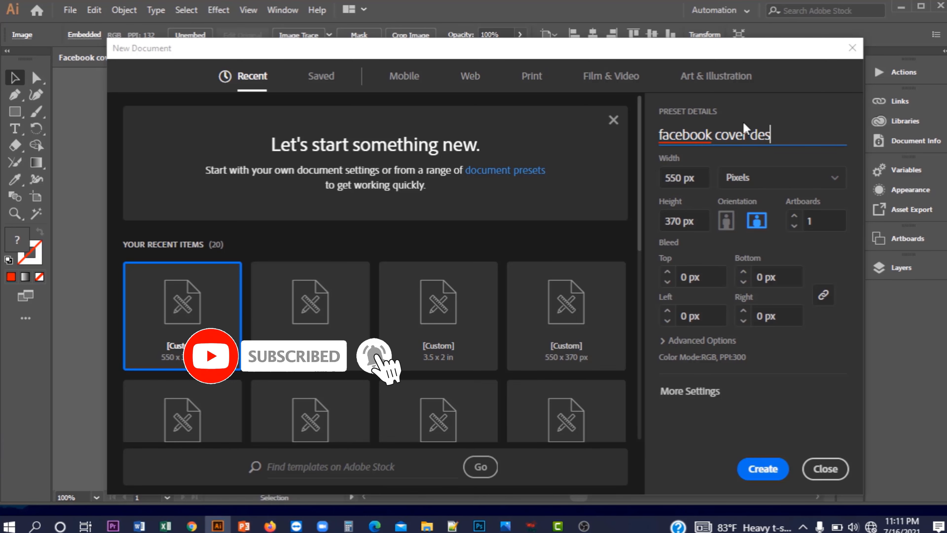
{"action": "type", "text": "n"}
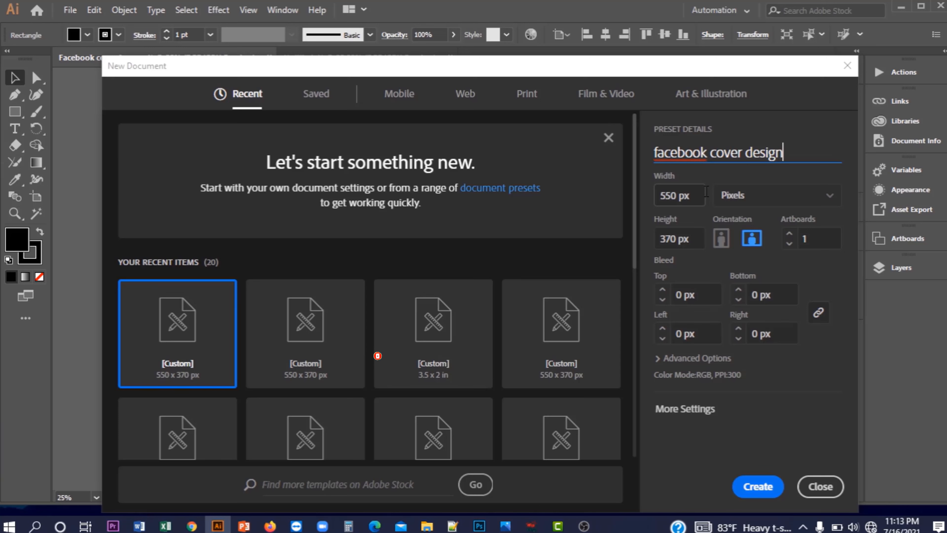
{"action": "left_click", "coordinate": [676, 196]}
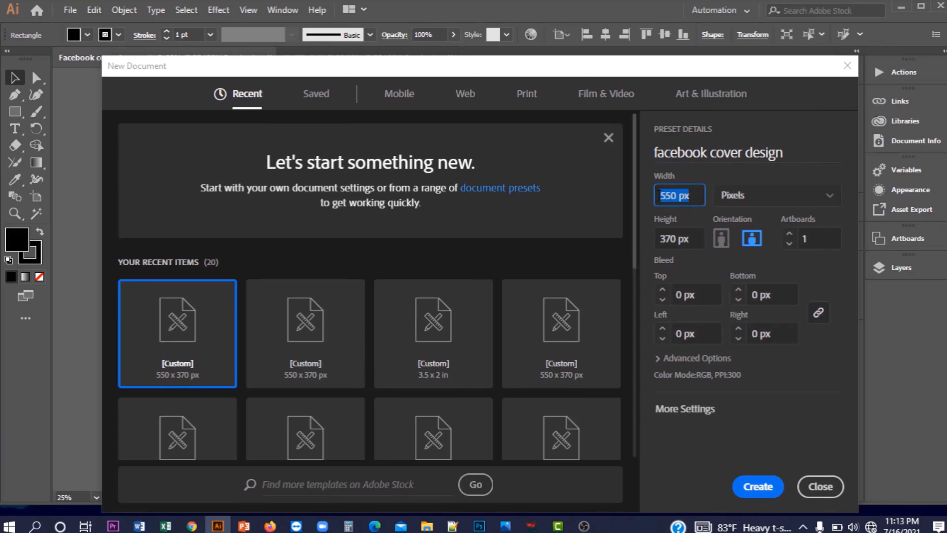
{"action": "left_click", "coordinate": [675, 197]}
{"action": "key", "text": "BackSpace"}
{"action": "key", "text": "BackSpace"}
{"action": "key", "text": "BackSpace"}
{"action": "type", "text": "820"}
{"action": "left_click", "coordinate": [675, 238]}
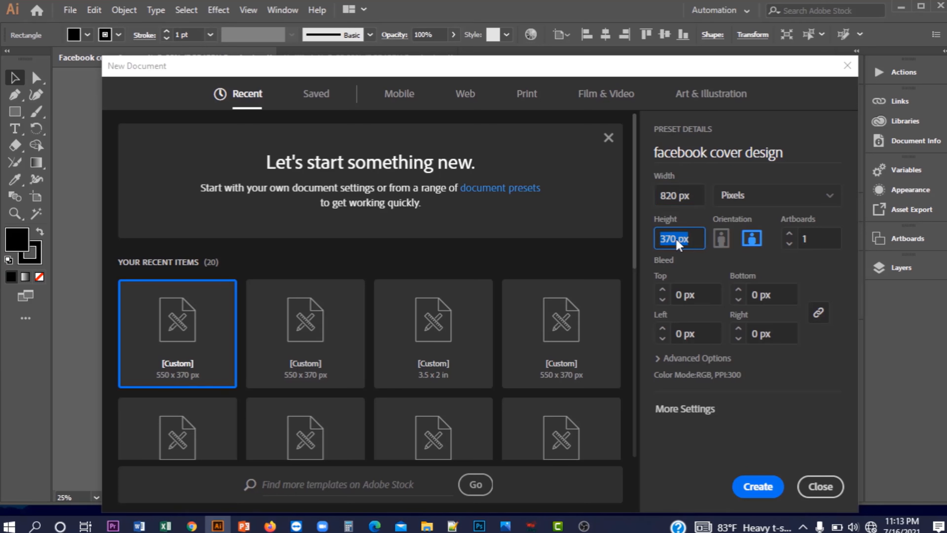
{"action": "key", "text": "BackSpace"}
{"action": "key", "text": "BackSpace"}
{"action": "key", "text": "BackSpace"}
{"action": "type", "text": "360"}
Show the Web presets and expand Advanced Options to reach the colour mode choices
{"action": "left_click", "coordinate": [465, 93]}
{"action": "left_click", "coordinate": [696, 358]}
{"action": "scroll", "coordinate": [728, 336], "scroll_direction": "down", "scroll_amount": 2}
{"action": "left_click", "coordinate": [730, 332]}
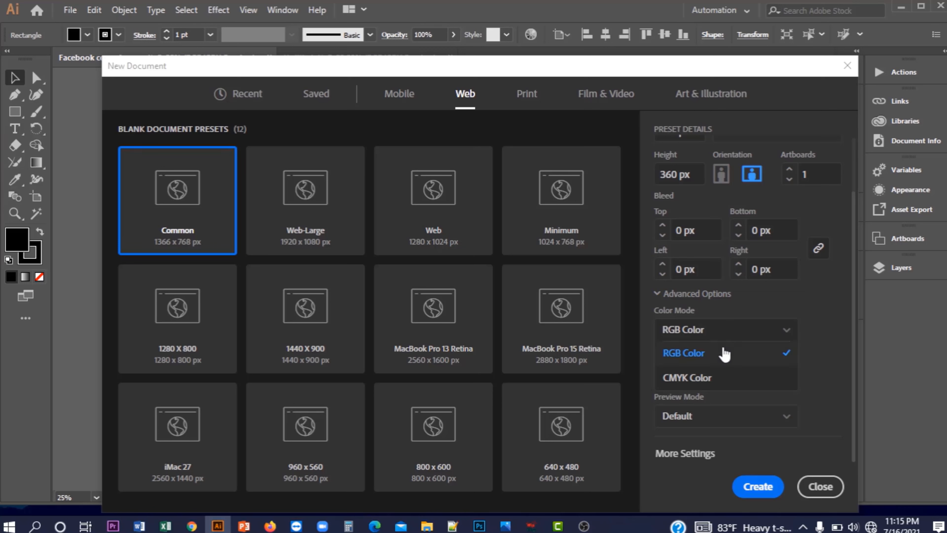
Keep RGB Color and Screen (72 ppi) raster effects, then create the 820 × 360 px document
{"action": "left_click", "coordinate": [723, 349]}
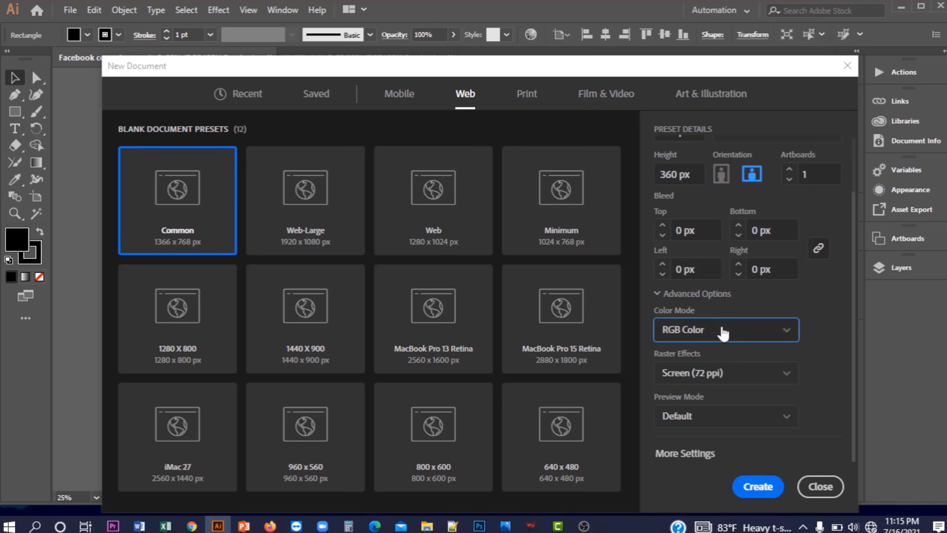
{"action": "left_click", "coordinate": [736, 376]}
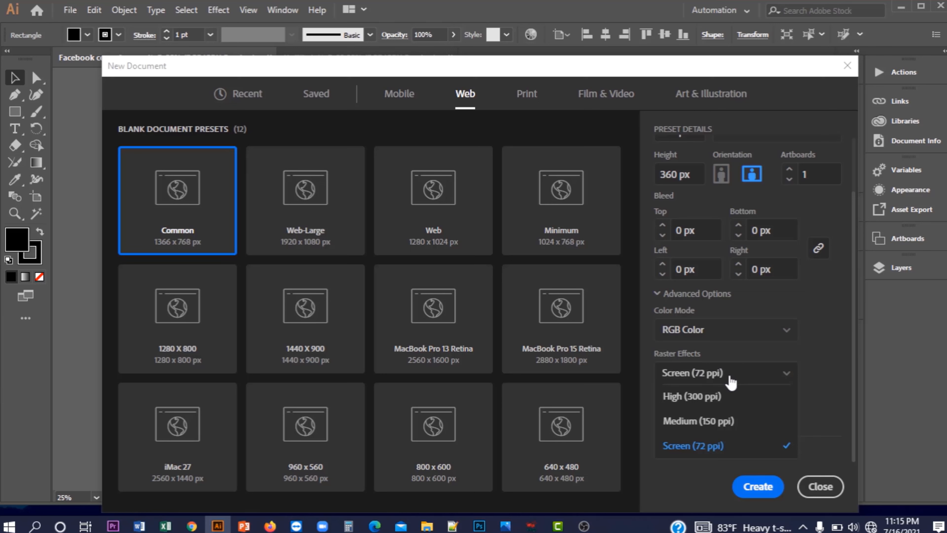
{"action": "left_click", "coordinate": [707, 375]}
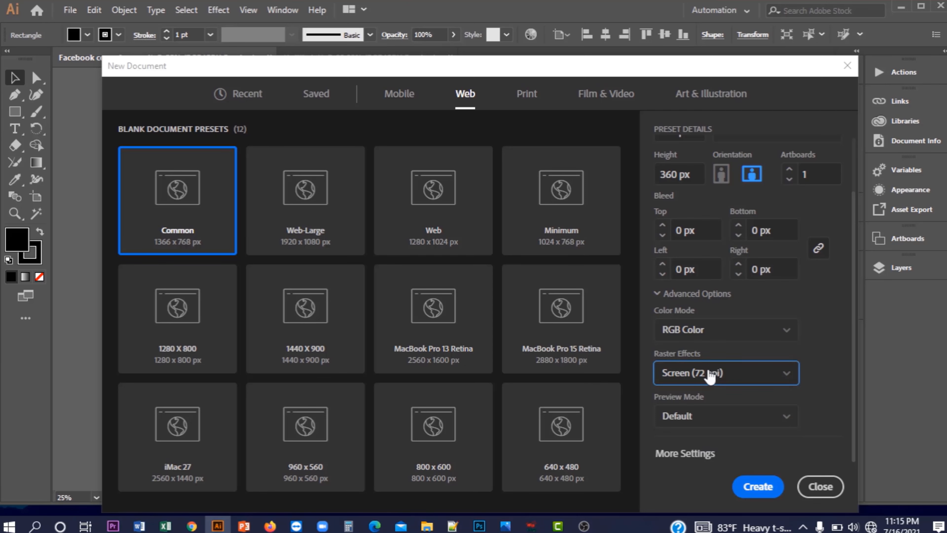
{"action": "left_click", "coordinate": [758, 487]}
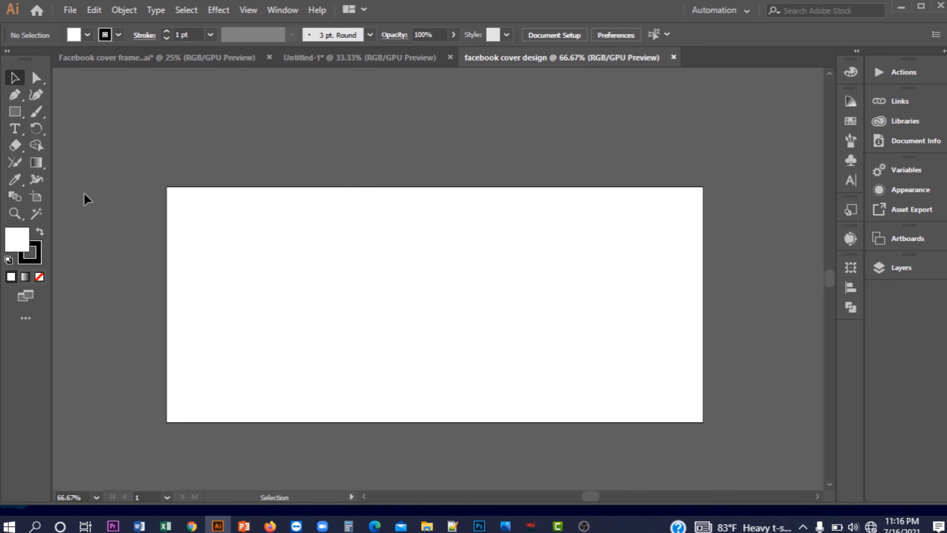
Draw a white background rectangle over the artboard, then bring up the Rectangle dialog at 820 × 360 px
{"action": "left_click", "coordinate": [15, 112]}
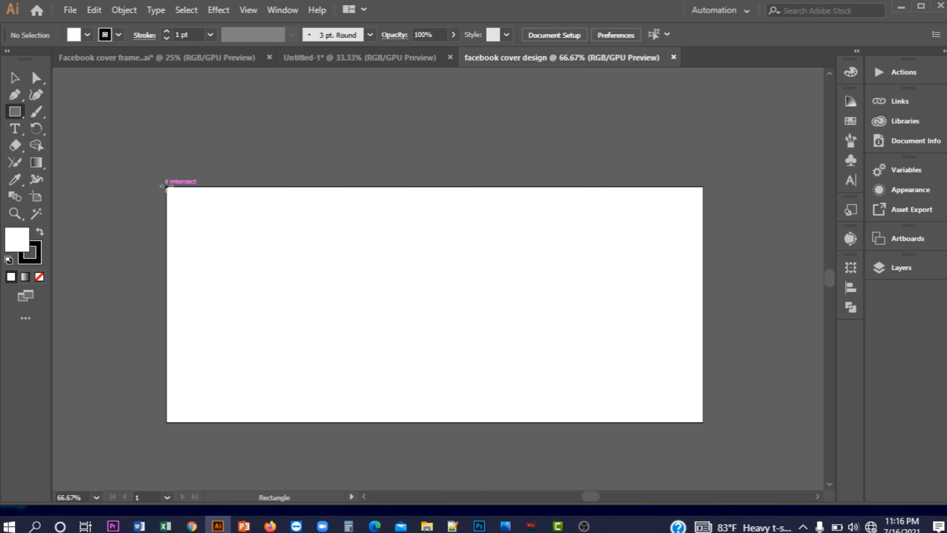
{"action": "mouse_move", "coordinate": [166, 186]}
{"action": "left_mouse_down"}
{"action": "mouse_move", "coordinate": [190, 211]}
{"action": "mouse_move", "coordinate": [366, 294]}
{"action": "mouse_move", "coordinate": [639, 366]}
{"action": "mouse_move", "coordinate": [695, 400]}
{"action": "mouse_move", "coordinate": [702, 421]}
{"action": "left_mouse_up"}
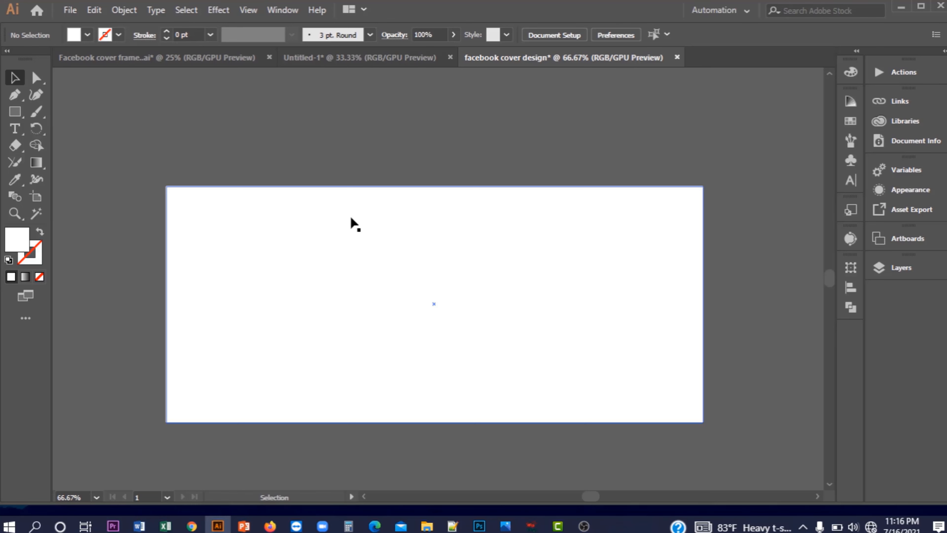
{"action": "left_click", "coordinate": [294, 263]}
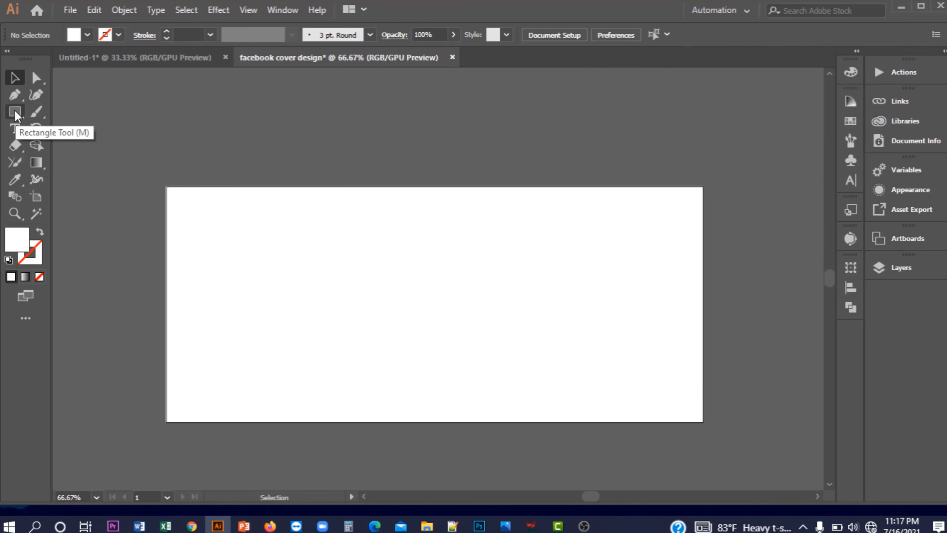
{"action": "left_click", "coordinate": [14, 112]}
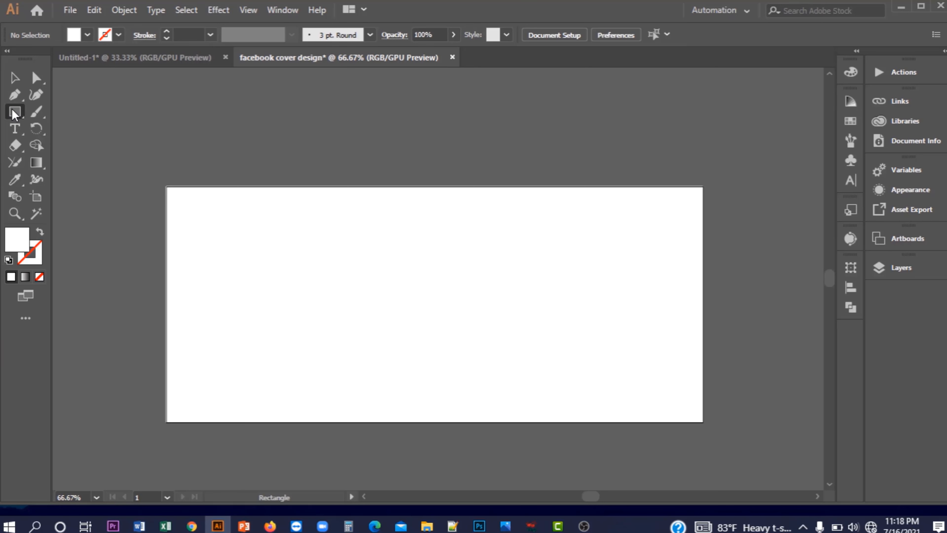
{"action": "left_click", "coordinate": [251, 160]}
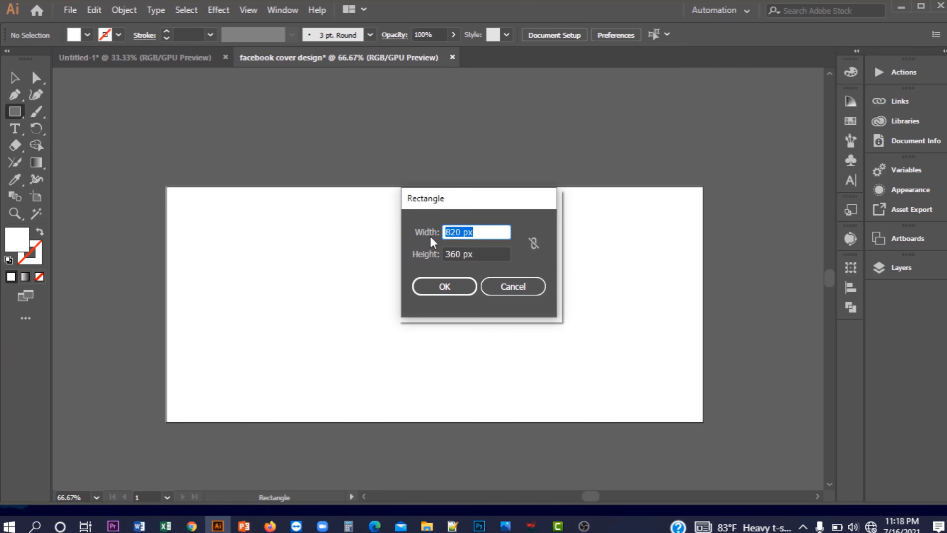
Create a 640 × 360 px rectangle with the Rectangle dialog
{"action": "left_click", "coordinate": [461, 232]}
{"action": "key", "text": "BackSpace"}
{"action": "key", "text": "BackSpace"}
{"action": "key", "text": "BackSpace"}
{"action": "type", "text": "640"}
{"action": "left_click", "coordinate": [461, 254]}
{"action": "left_click", "coordinate": [444, 287]}
Move the new rectangle over the top of the artboard and fill it green
{"action": "left_click", "coordinate": [14, 78]}
{"action": "left_click_drag", "start_coordinate": [484, 252], "coordinate": [438, 258]}
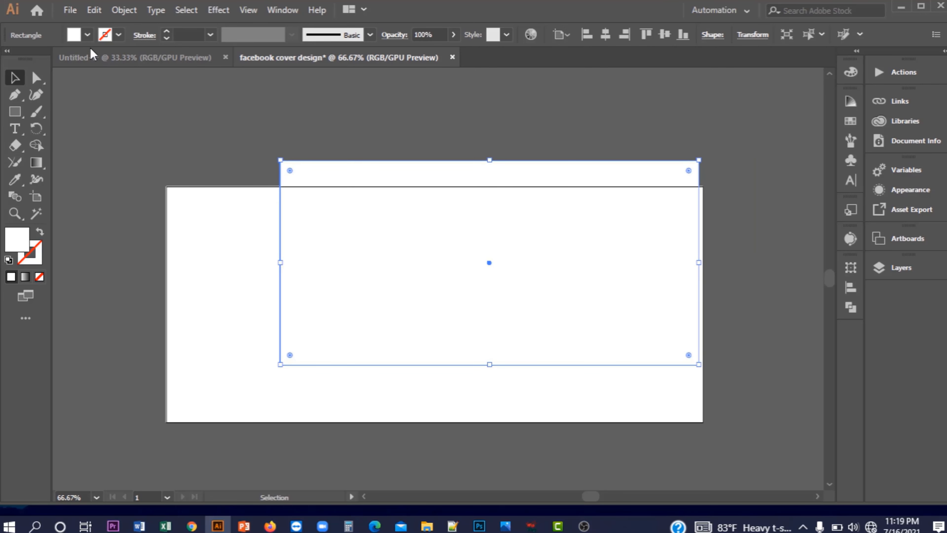
{"action": "left_click", "coordinate": [87, 35]}
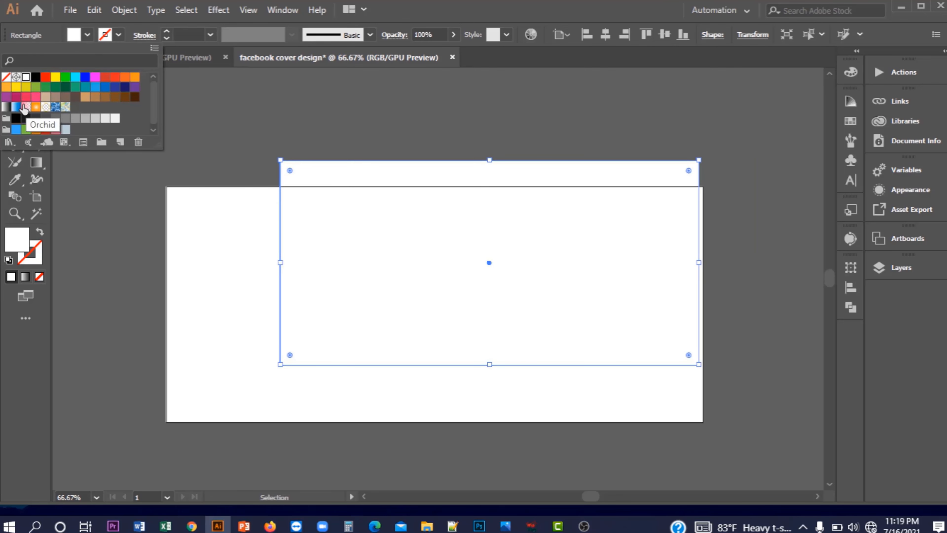
{"action": "left_click", "coordinate": [47, 89]}
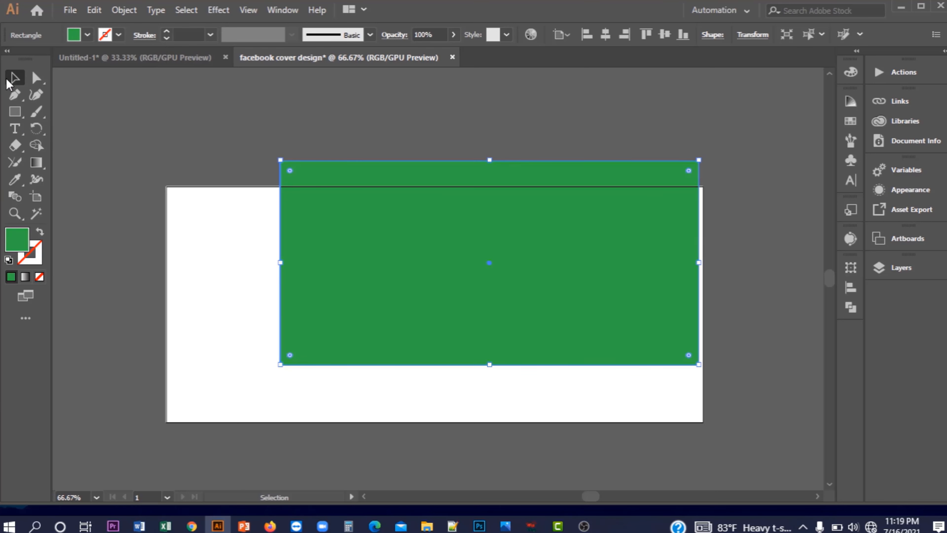
Drag the green rectangle down until it sits centred with white margins on every side, then deselect
{"action": "left_click_drag", "start_coordinate": [489, 262], "coordinate": [436, 292]}
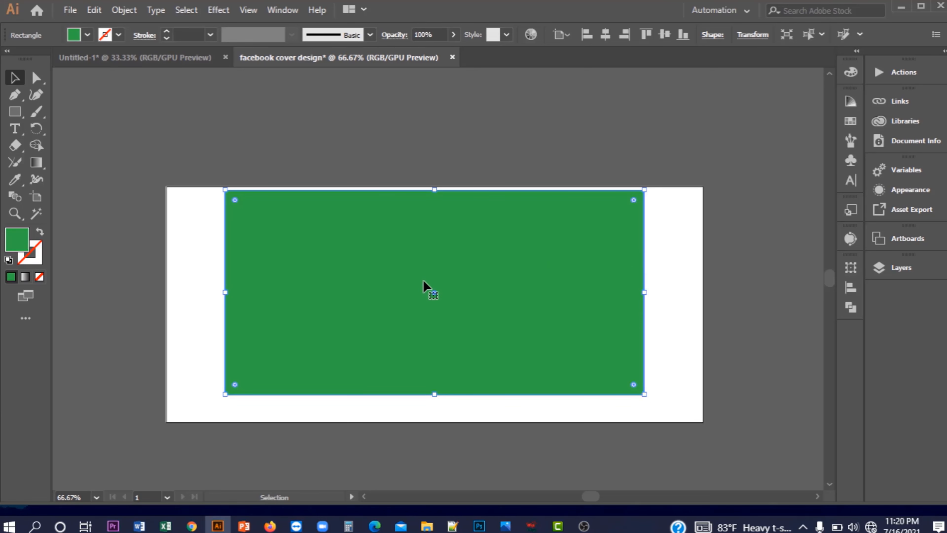
{"action": "left_click_drag", "start_coordinate": [435, 298], "coordinate": [432, 308]}
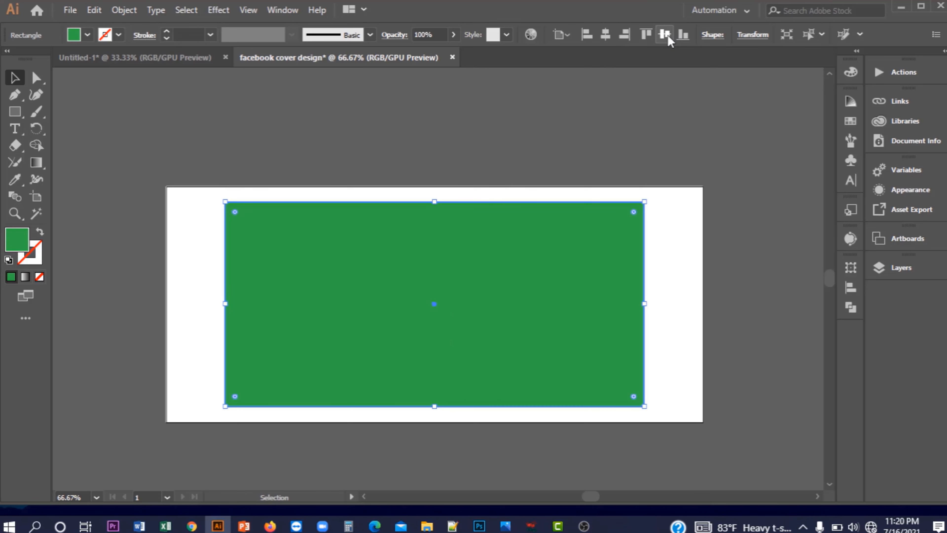
{"action": "left_click", "coordinate": [478, 183]}
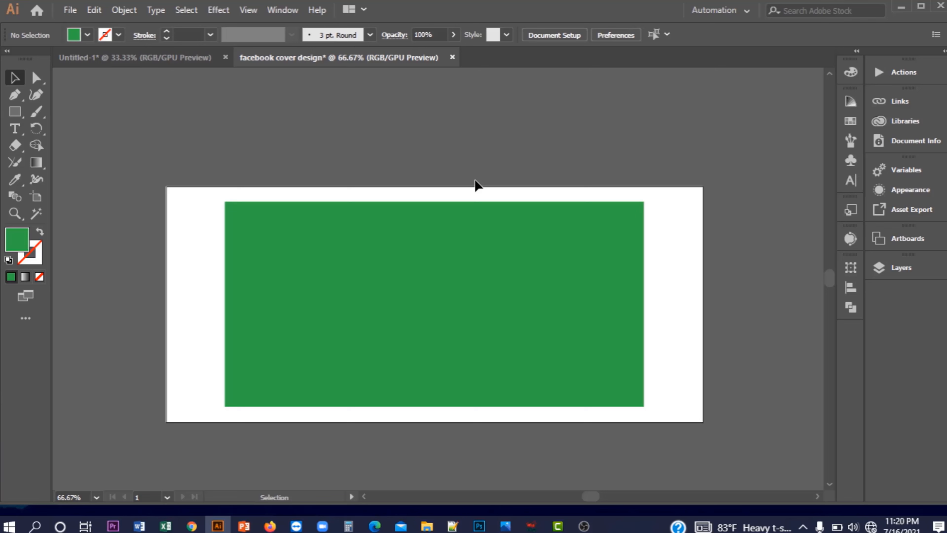
{"action": "left_click", "coordinate": [470, 236]}
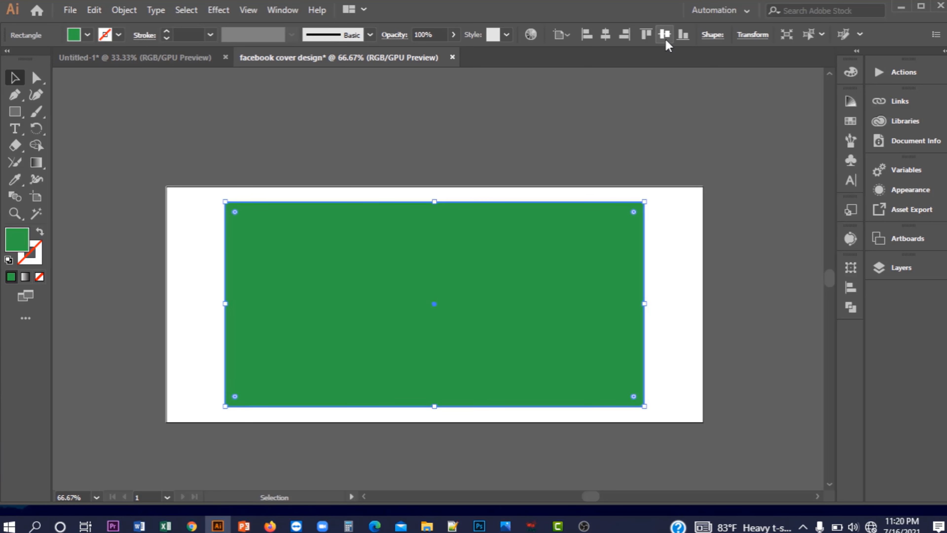
{"action": "left_click", "coordinate": [383, 147]}
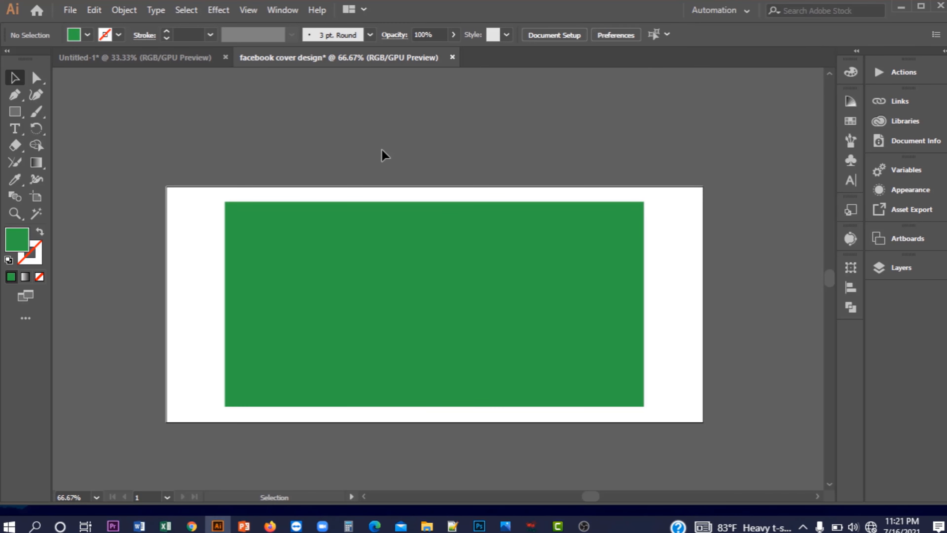
Bring the navy and orange colour squares from the Untitled-1 burger layout above the cover artboard
{"action": "left_click", "coordinate": [154, 55]}
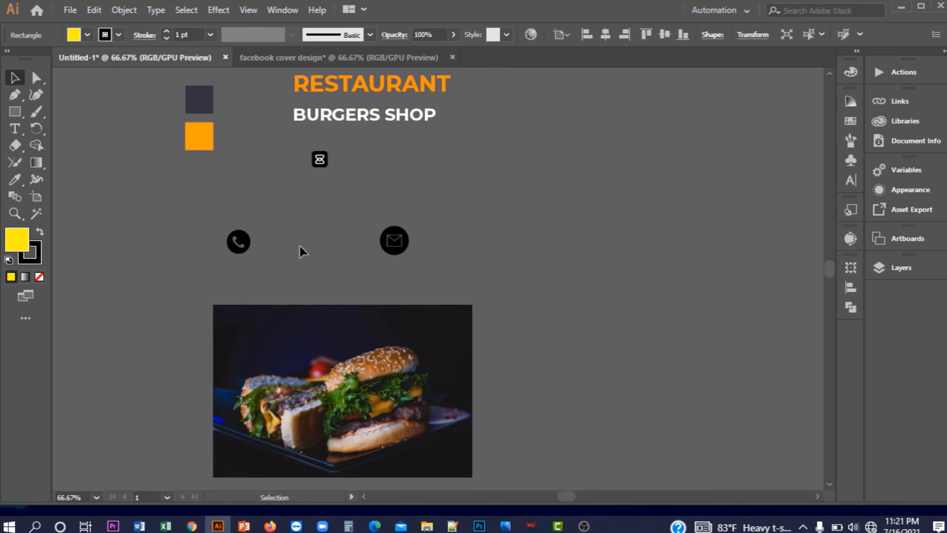
{"action": "left_click", "coordinate": [199, 141]}
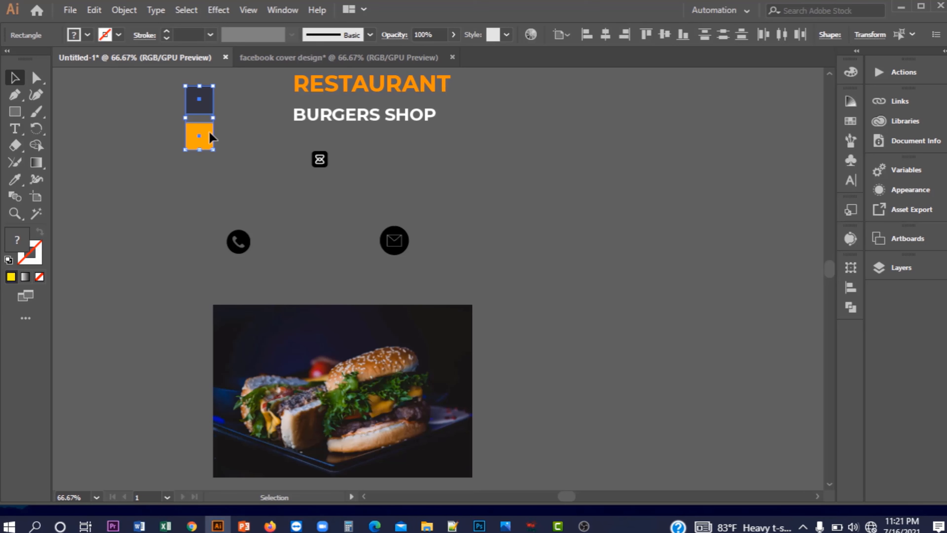
{"action": "left_click_drag", "start_coordinate": [210, 132], "coordinate": [289, 151]}
{"action": "left_click", "coordinate": [426, 159]}
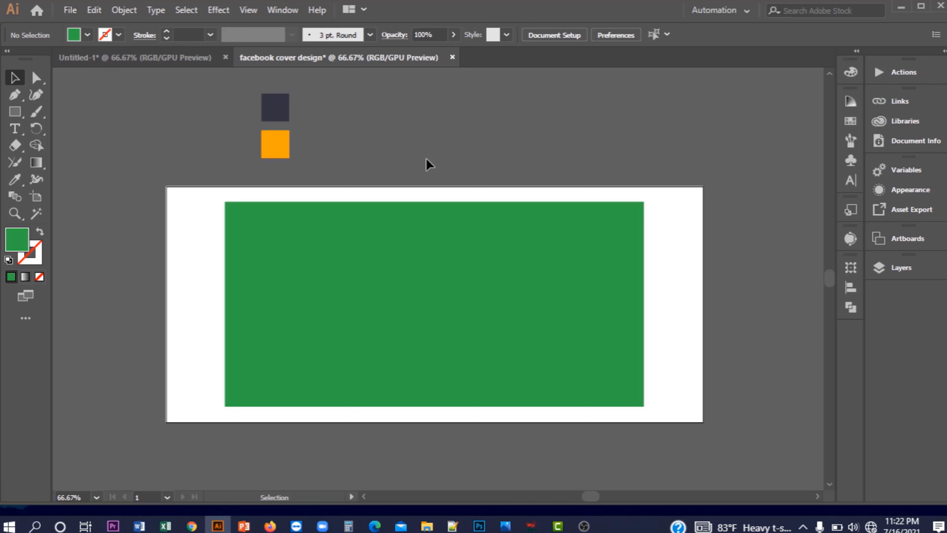
{"action": "left_click", "coordinate": [393, 229]}
Colour the inner rectangle navy with the Eyedropper and convert it into guides
{"action": "left_click", "coordinate": [15, 180]}
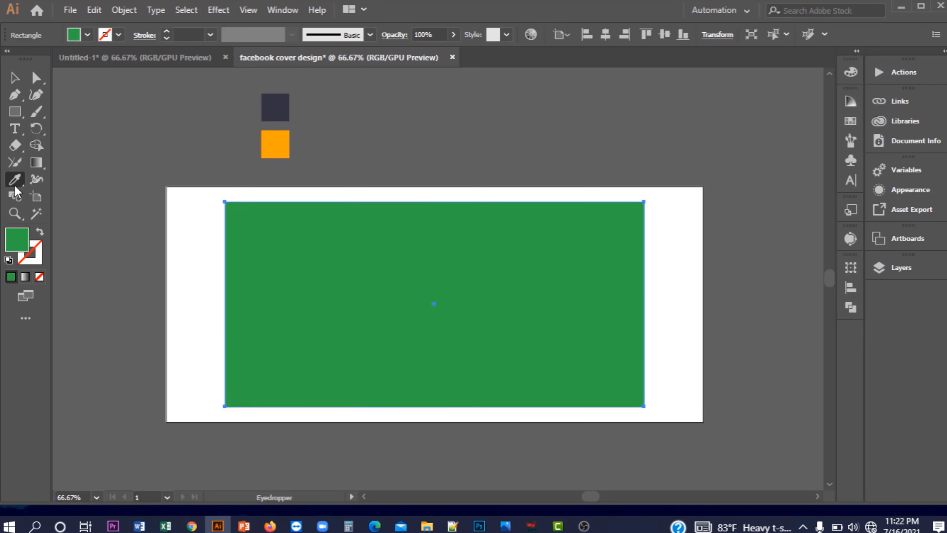
{"action": "left_click", "coordinate": [273, 105]}
{"action": "key", "text": "v"}
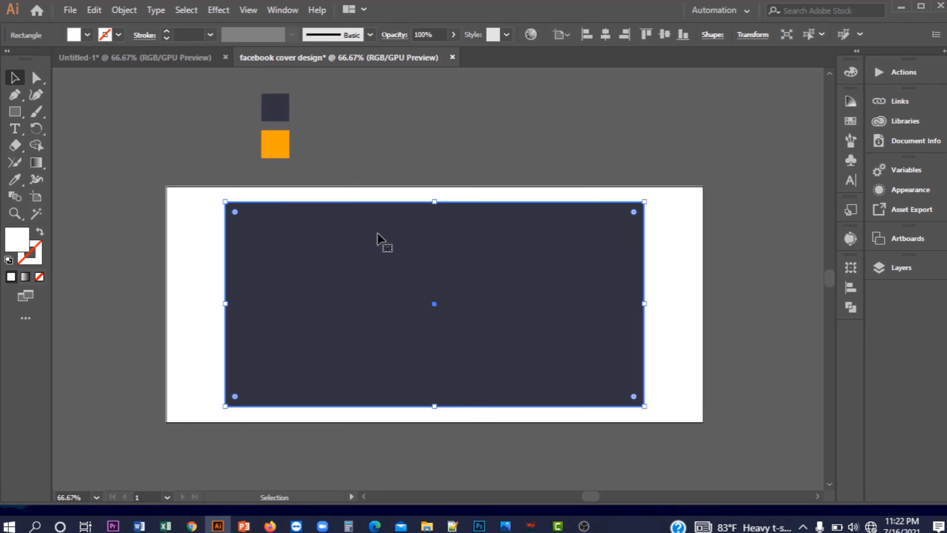
{"action": "right_click", "coordinate": [400, 203]}
{"action": "left_click", "coordinate": [447, 391]}
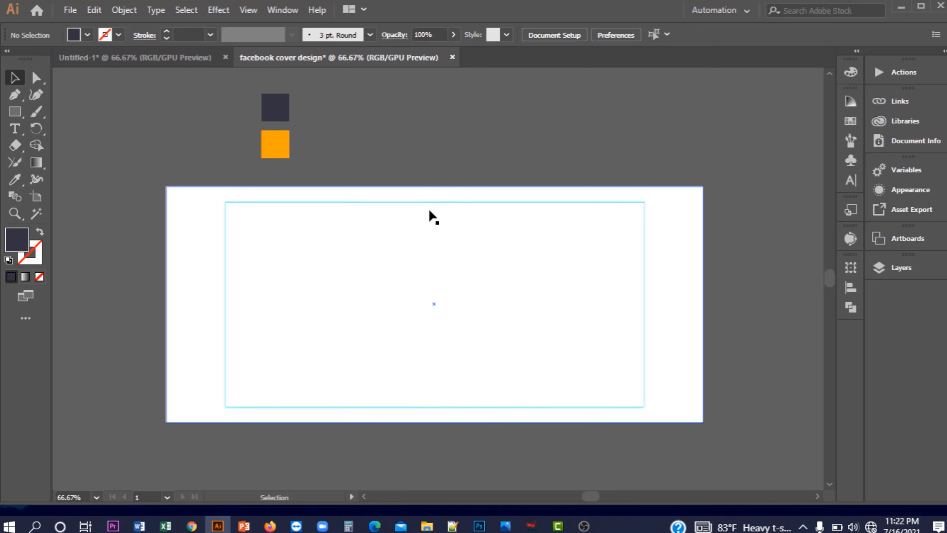
Fill the full-size white background rectangle with the navy sample and deselect
{"action": "left_click", "coordinate": [203, 218]}
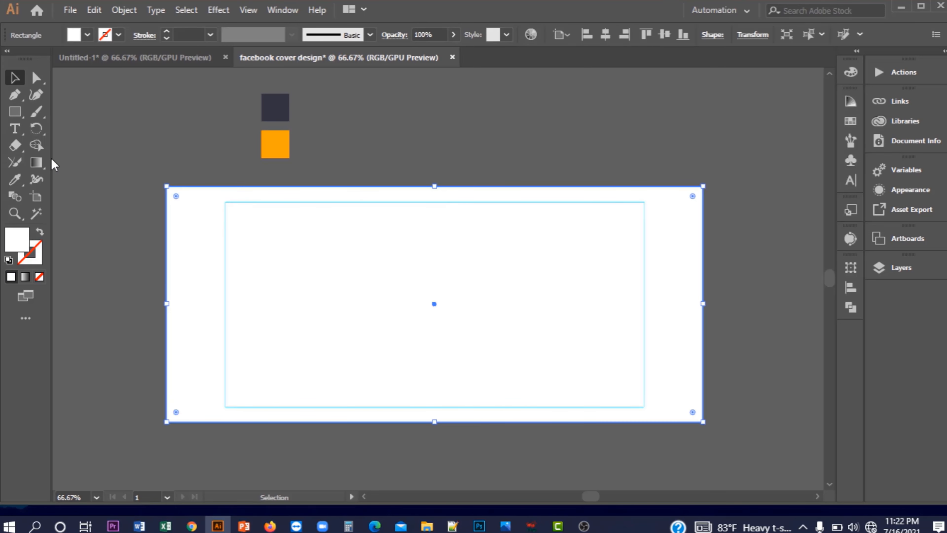
{"action": "left_click", "coordinate": [14, 180]}
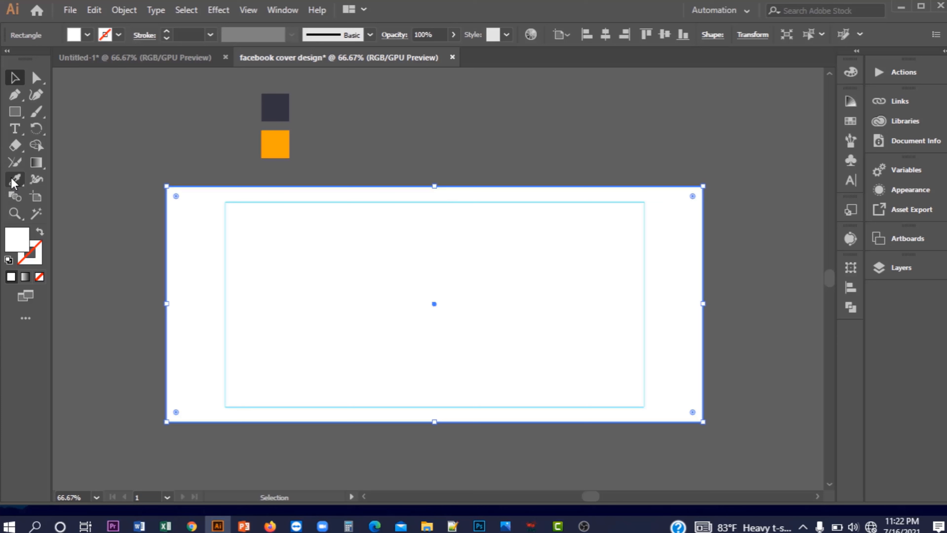
{"action": "left_click", "coordinate": [281, 100]}
{"action": "key", "text": "v"}
{"action": "left_click", "coordinate": [159, 128]}
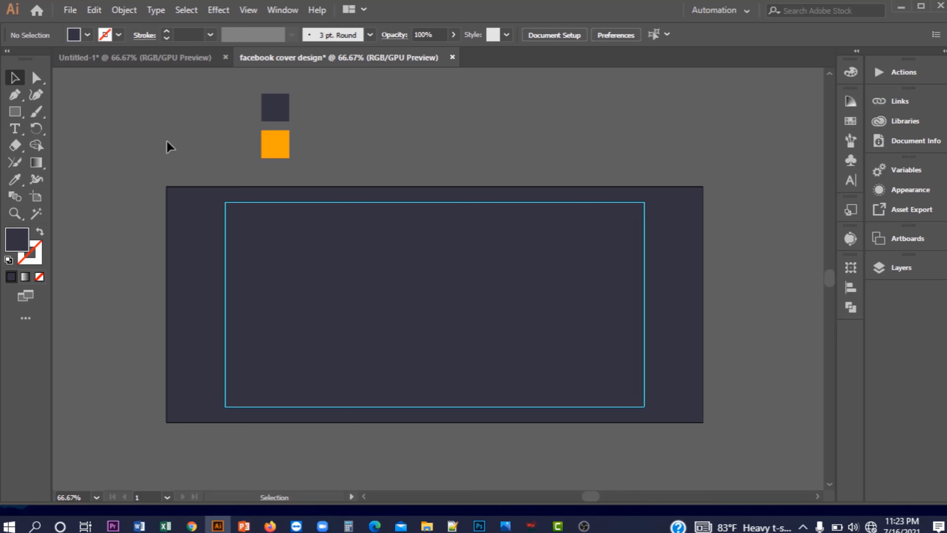
Lock the navy background rectangle via Object > Lock > Selection
{"action": "left_click", "coordinate": [334, 279]}
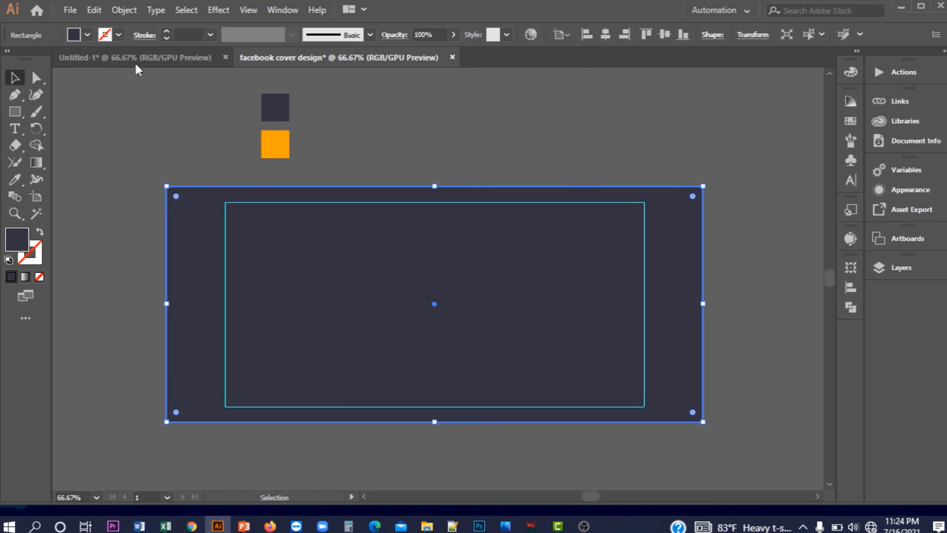
{"action": "left_click", "coordinate": [125, 11]}
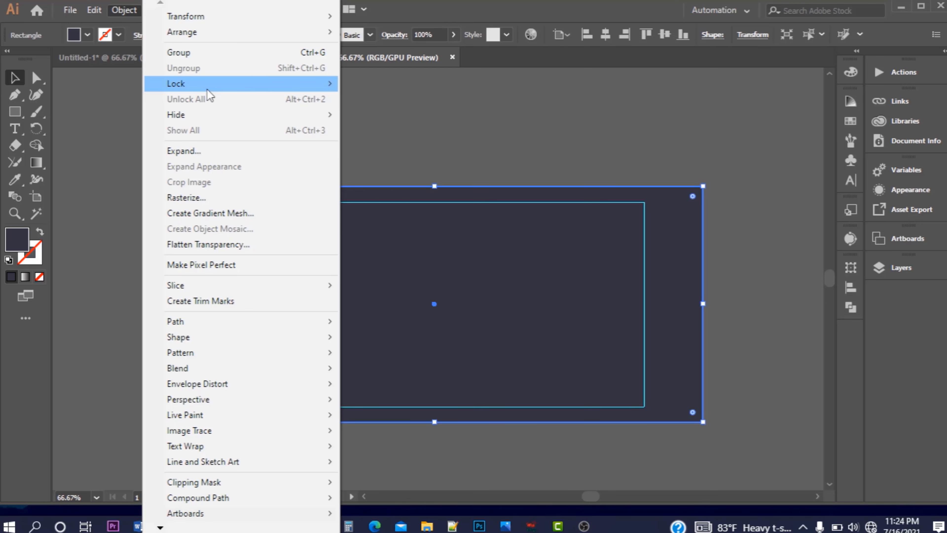
{"action": "mouse_move", "coordinate": [223, 84]}
{"action": "left_click", "coordinate": [424, 85]}
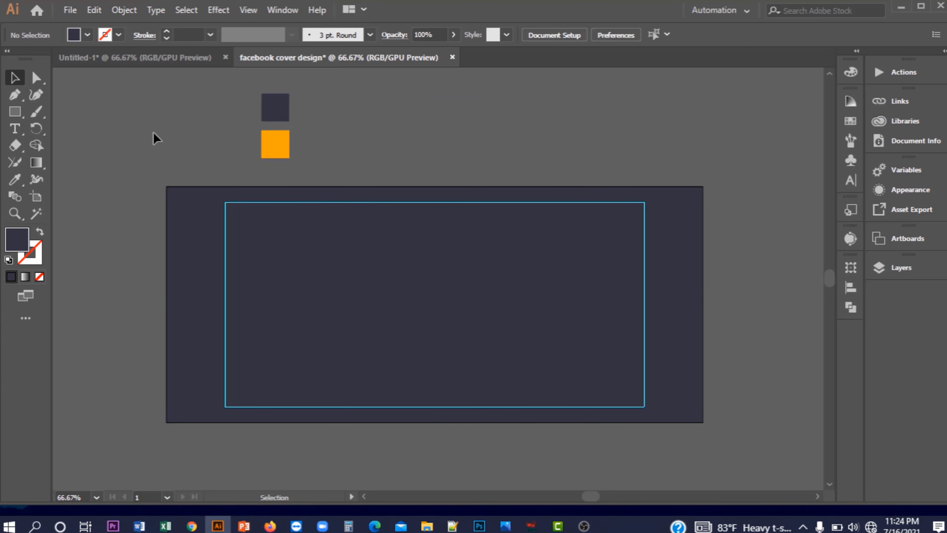
Draw a closed arrow-pointed panel over the left side of the artboard with the Pen tool
{"action": "left_click", "coordinate": [11, 97]}
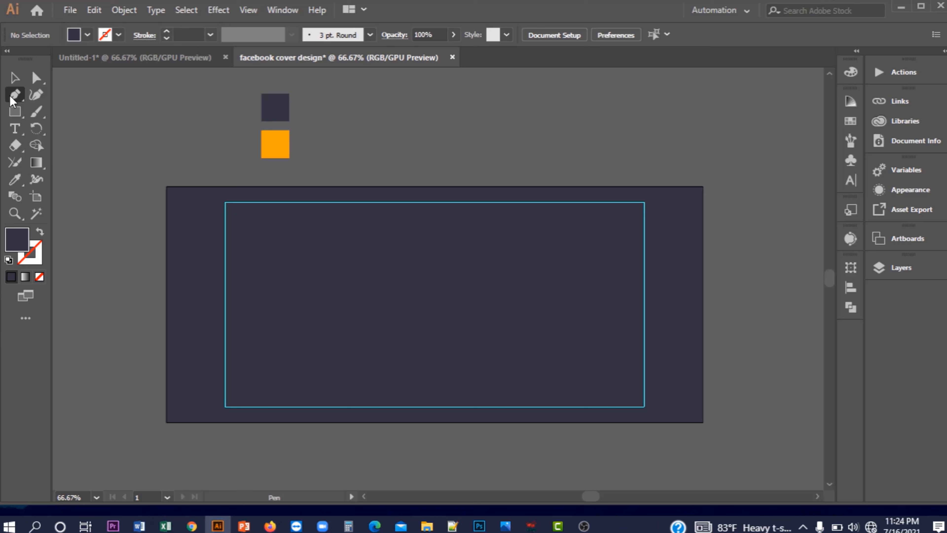
{"action": "left_click", "coordinate": [166, 186]}
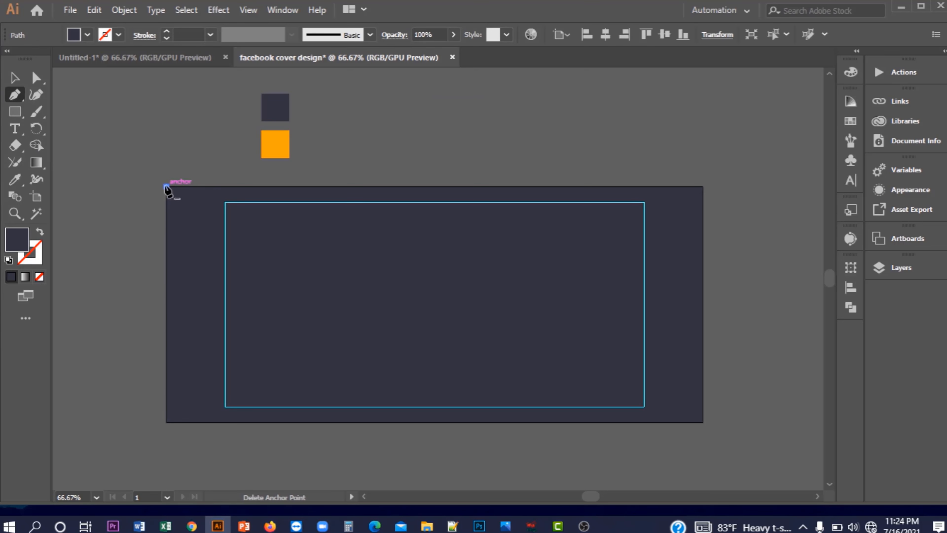
{"action": "left_click", "coordinate": [299, 186]}
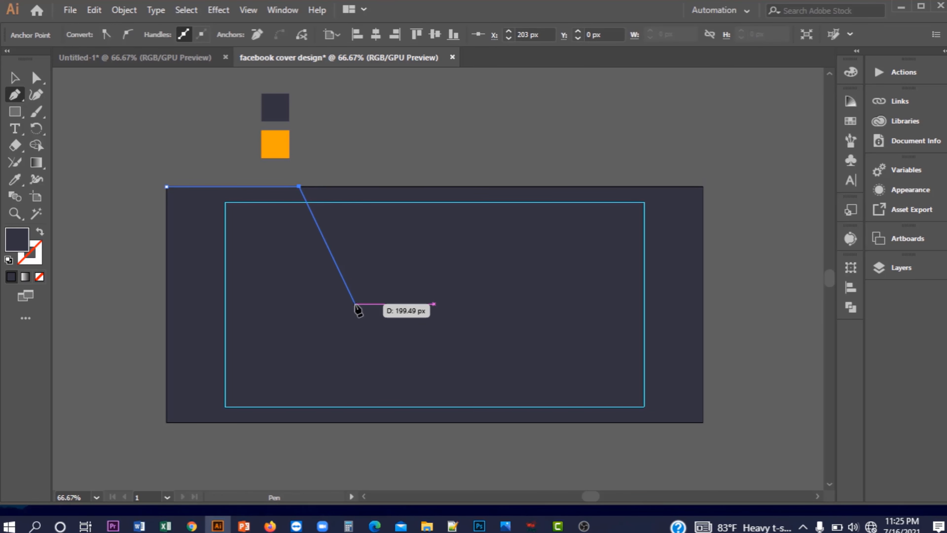
{"action": "left_click", "coordinate": [354, 304]}
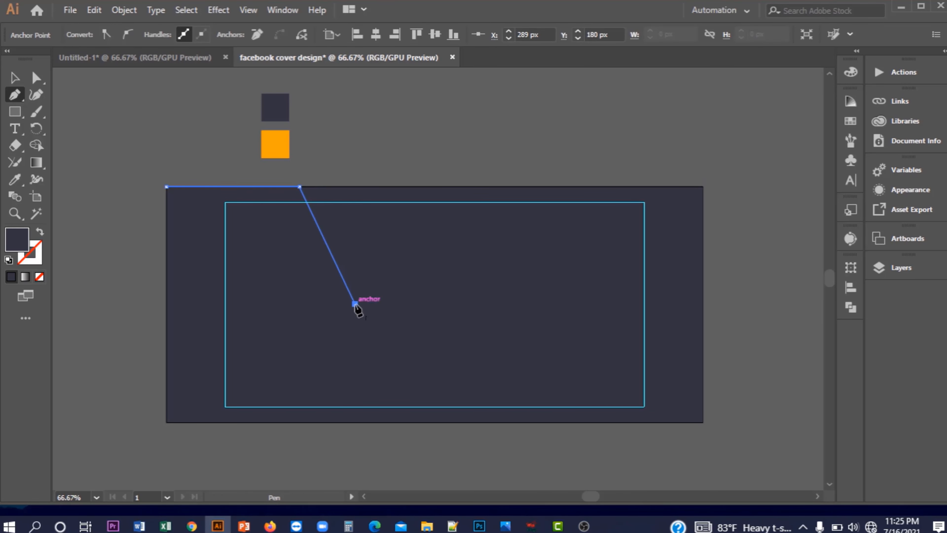
{"action": "left_click", "coordinate": [302, 421]}
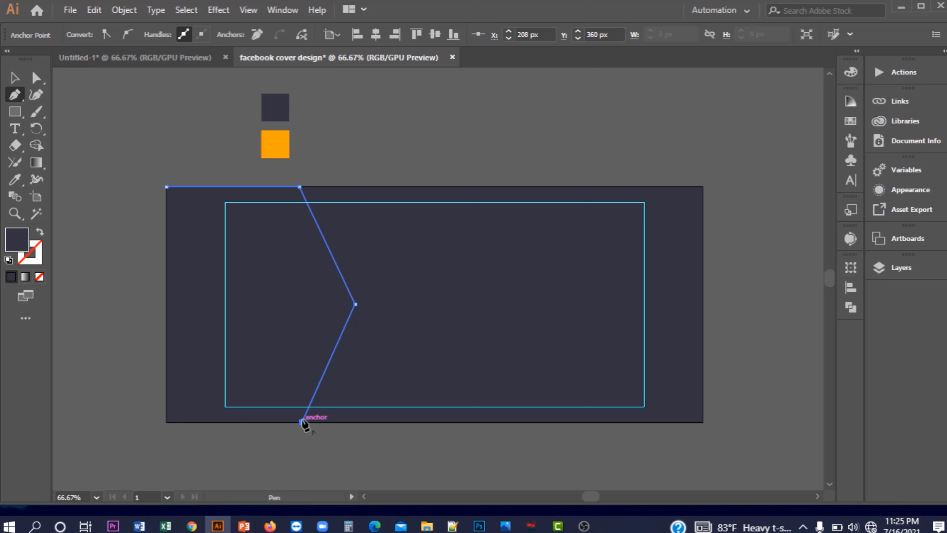
{"action": "left_click", "coordinate": [167, 422]}
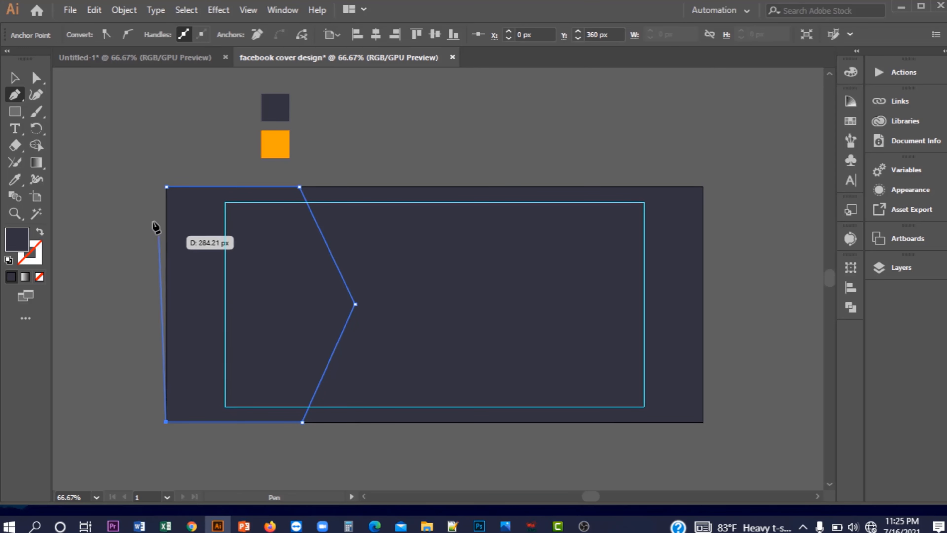
{"action": "left_click", "coordinate": [167, 187]}
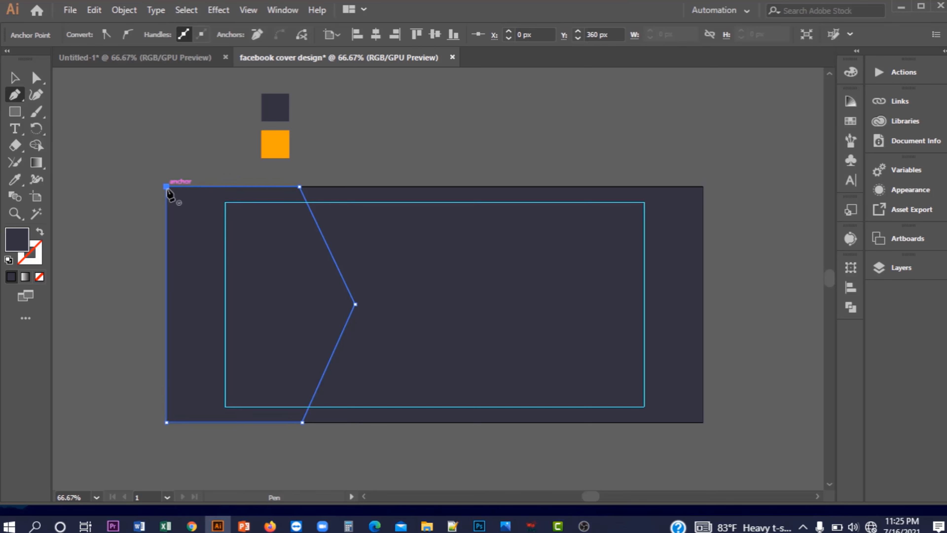
Fill the arrow panel black and place a copy of it off the artboard, upper left
{"action": "left_click", "coordinate": [15, 78]}
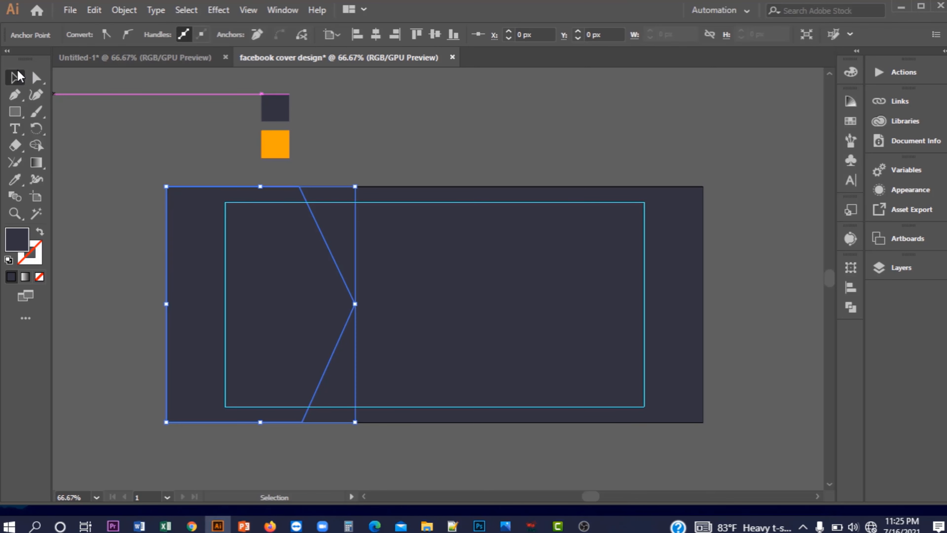
{"action": "left_click", "coordinate": [87, 35]}
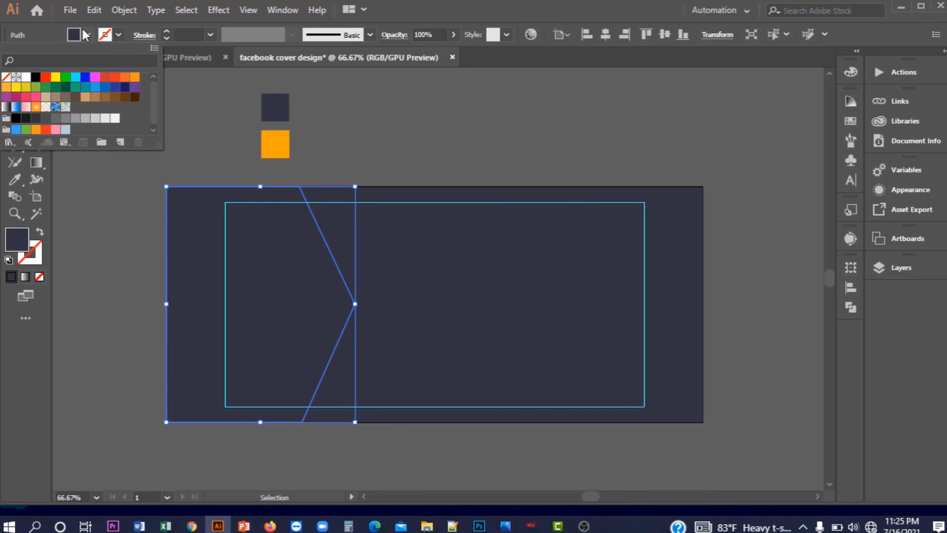
{"action": "left_click", "coordinate": [35, 76]}
{"action": "scroll", "coordinate": [95, 212], "scroll_direction": "left", "scroll_amount": 3}
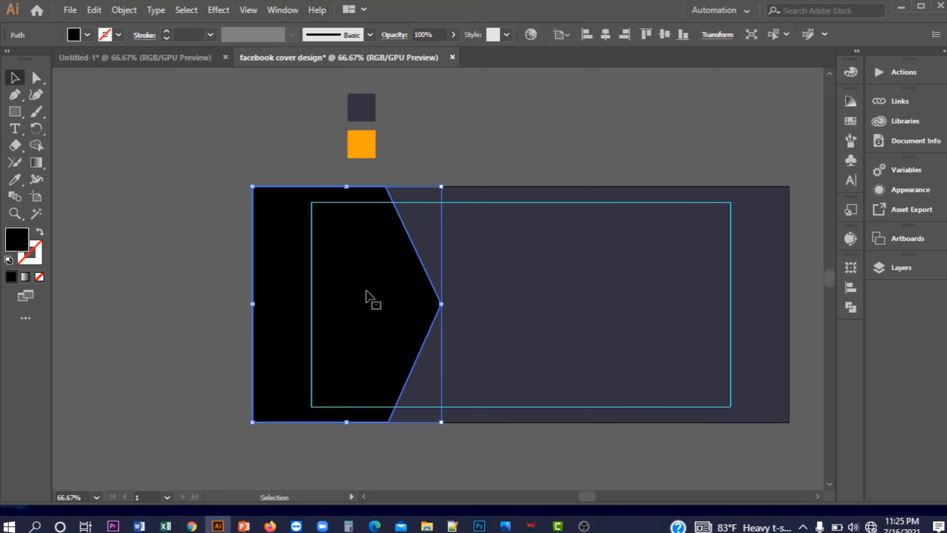
{"action": "left_click_drag", "start_coordinate": [357, 294], "coordinate": [170, 191]}
{"action": "key", "text": "ctrl+shift+a"}
{"action": "left_click", "coordinate": [20, 98]}
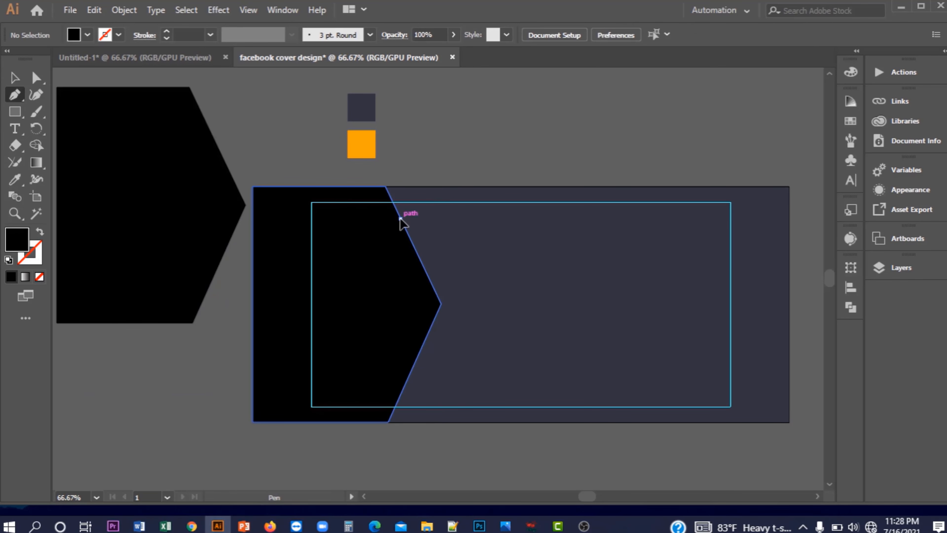
Draw a closed chevron shape beside the black panel's pointed edge with the Pen tool
{"action": "left_click", "coordinate": [400, 218]}
{"action": "left_click", "coordinate": [422, 218]}
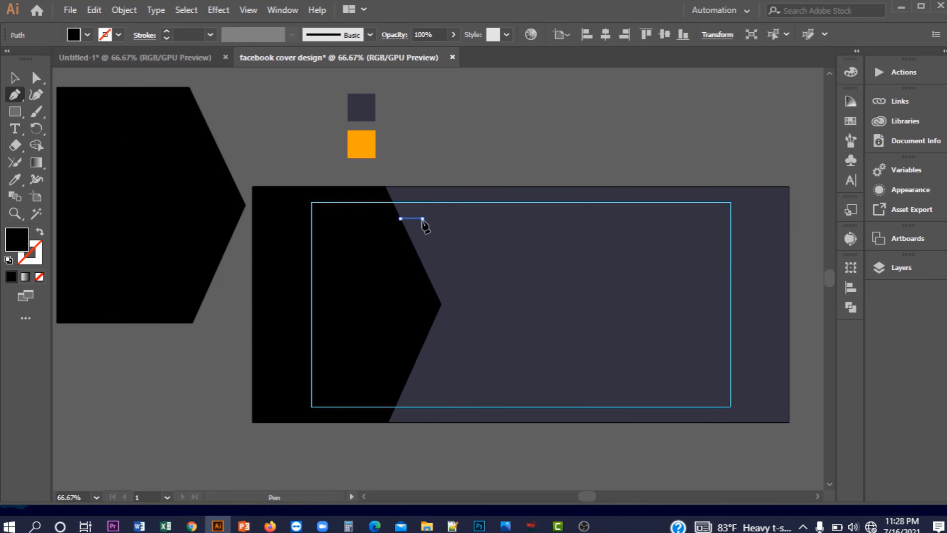
{"action": "left_click", "coordinate": [464, 304]}
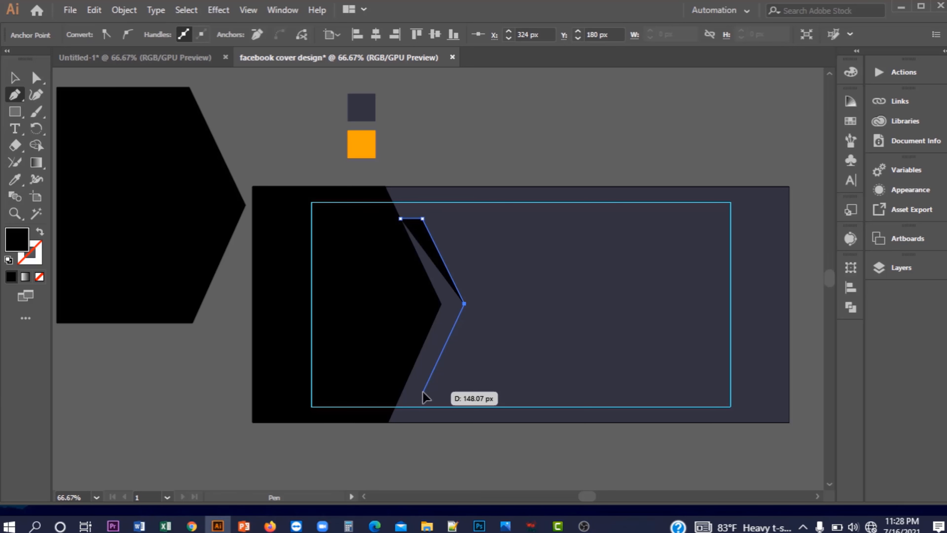
{"action": "left_click", "coordinate": [423, 392]}
{"action": "left_click", "coordinate": [400, 392]}
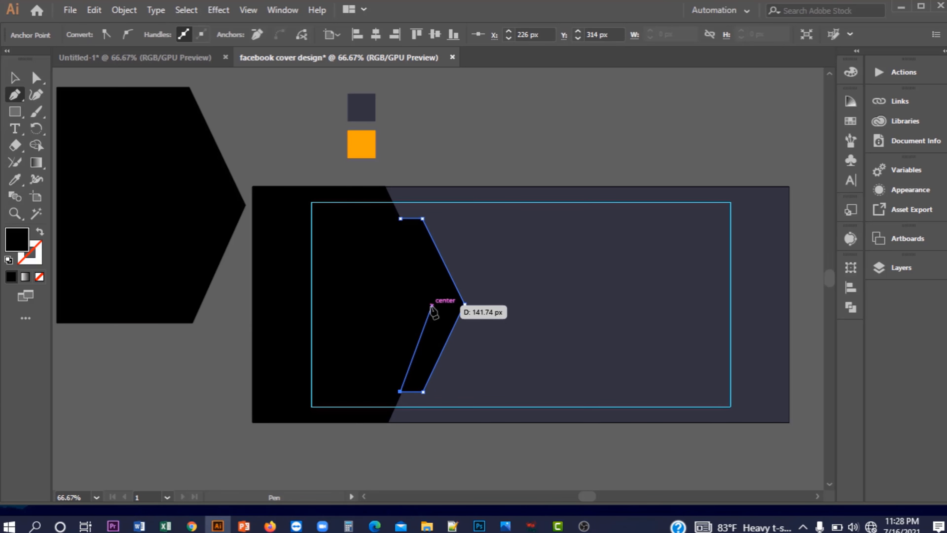
{"action": "left_click", "coordinate": [432, 304]}
{"action": "left_click", "coordinate": [401, 218]}
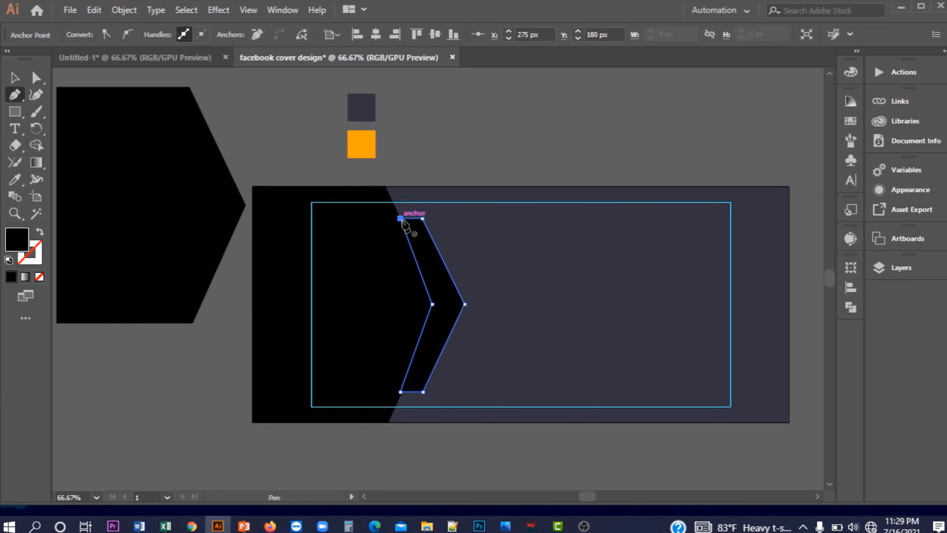
{"action": "left_click", "coordinate": [464, 304]}
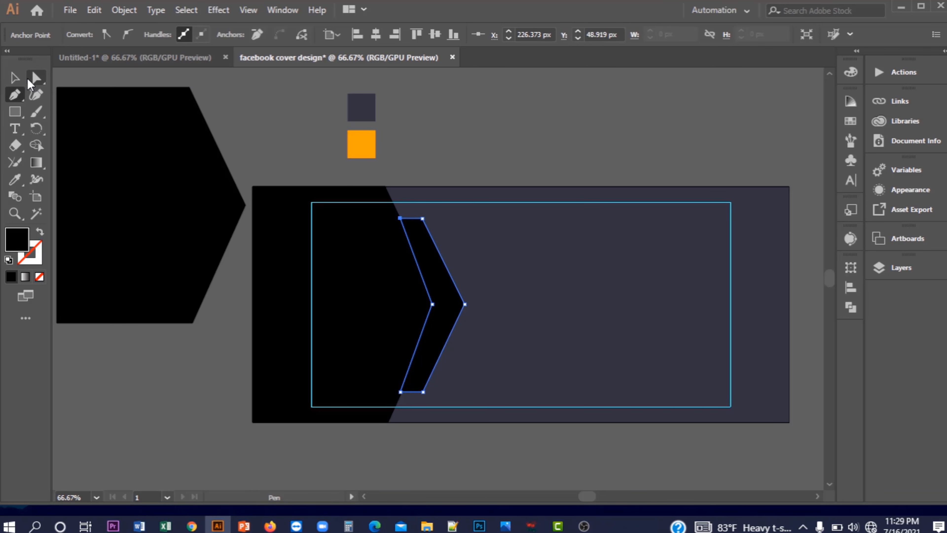
Nudge the chevron's right tip about 10 px left with Direct Selection
{"action": "left_click", "coordinate": [30, 79]}
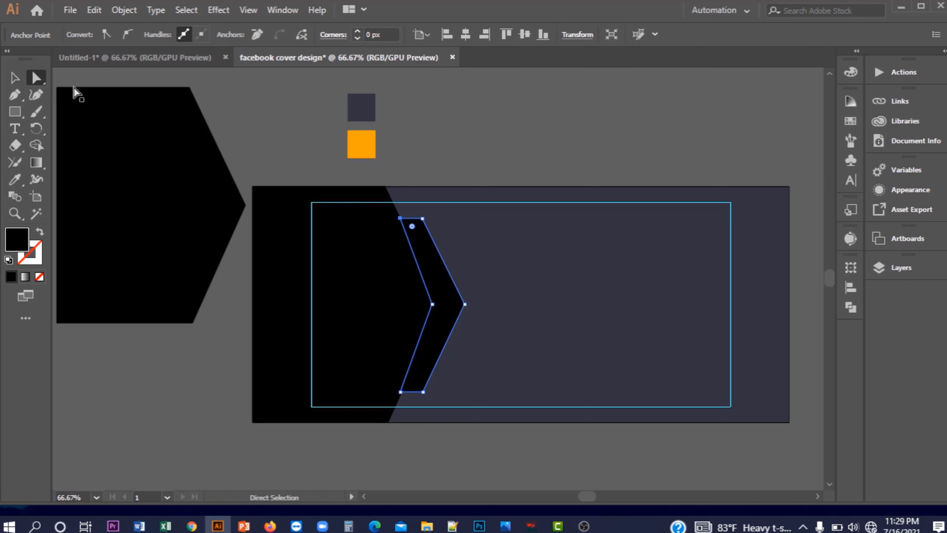
{"action": "left_click", "coordinate": [275, 140]}
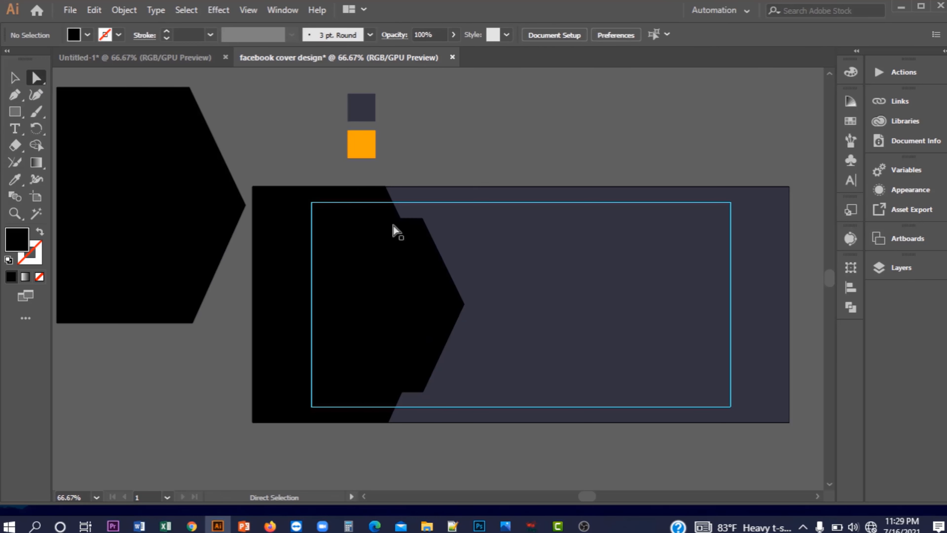
{"action": "left_click", "coordinate": [465, 304]}
{"action": "left_click_drag", "start_coordinate": [462, 304], "coordinate": [457, 304]}
{"action": "key", "text": "v"}
Fill the chevron with the orange sample using the Eyedropper, then deselect
{"action": "left_click", "coordinate": [425, 256]}
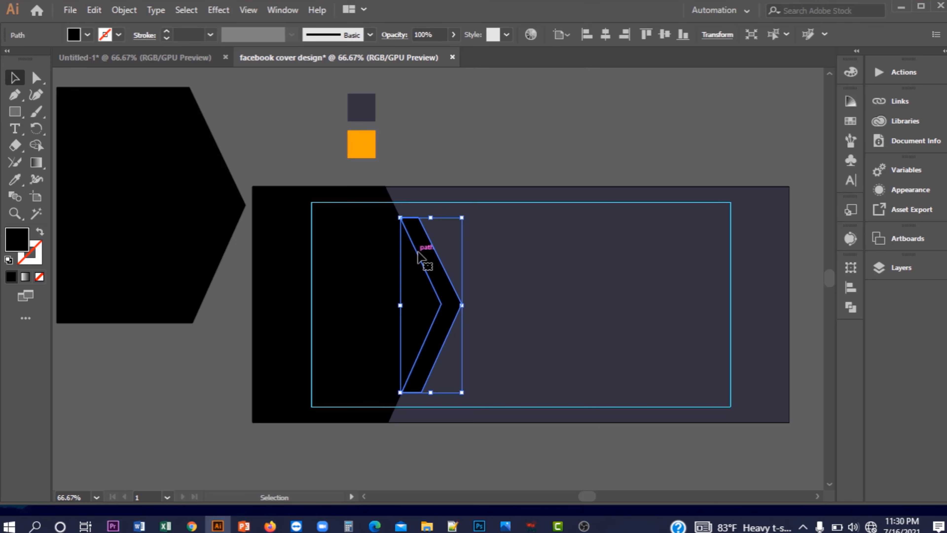
{"action": "left_click", "coordinate": [17, 179]}
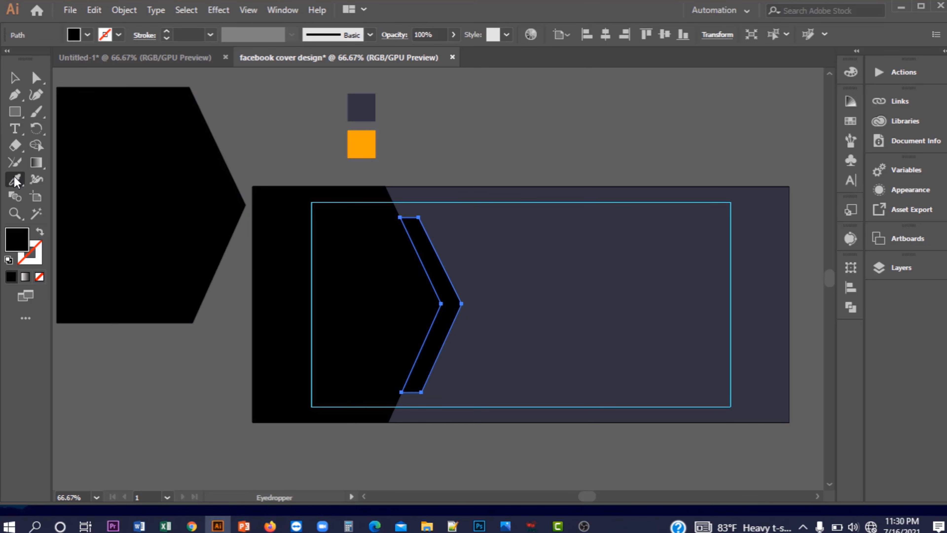
{"action": "left_click", "coordinate": [362, 135]}
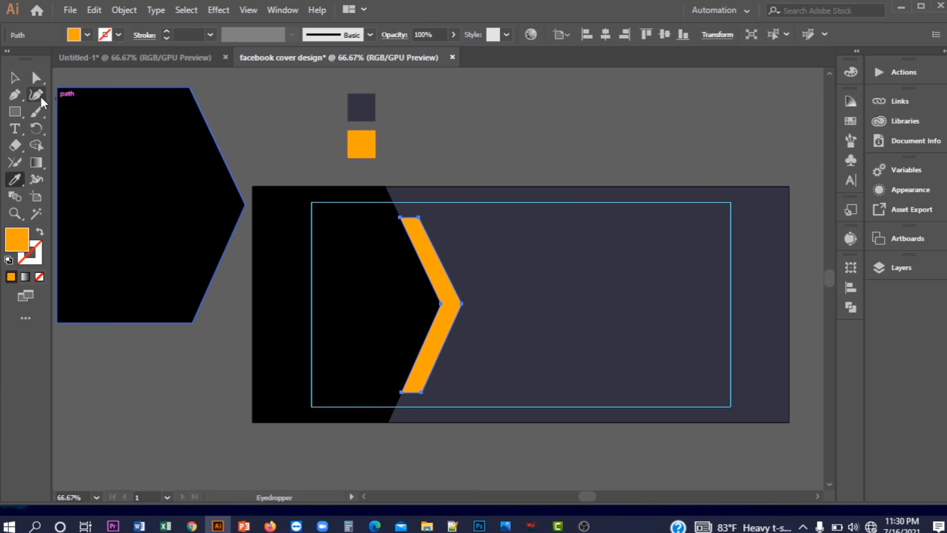
{"action": "left_click", "coordinate": [11, 80]}
{"action": "left_click", "coordinate": [73, 102]}
Pen-draw a shorter closed orange chevron right of the first, then select the left chevron
{"action": "left_click", "coordinate": [16, 95]}
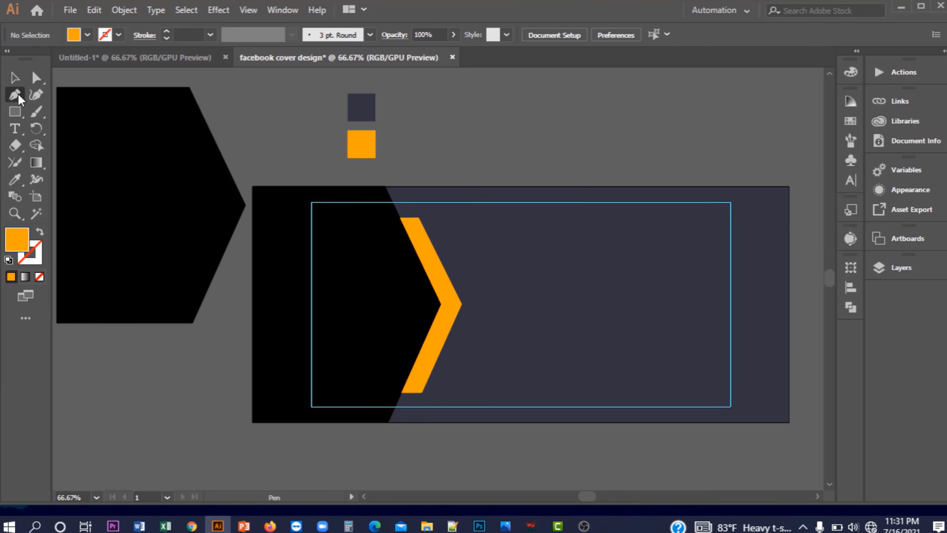
{"action": "left_click", "coordinate": [430, 239]}
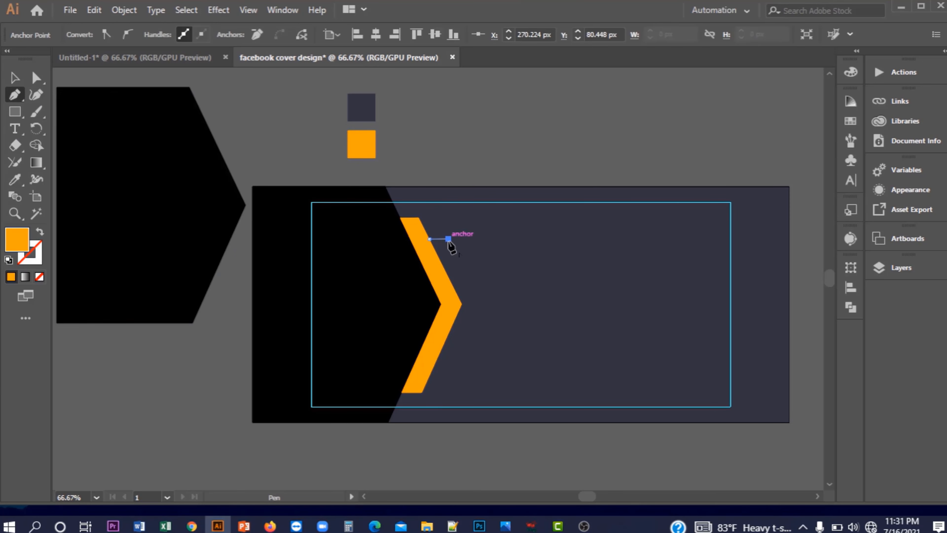
{"action": "left_click", "coordinate": [449, 239]}
{"action": "left_click", "coordinate": [483, 304]}
{"action": "left_click", "coordinate": [451, 372]}
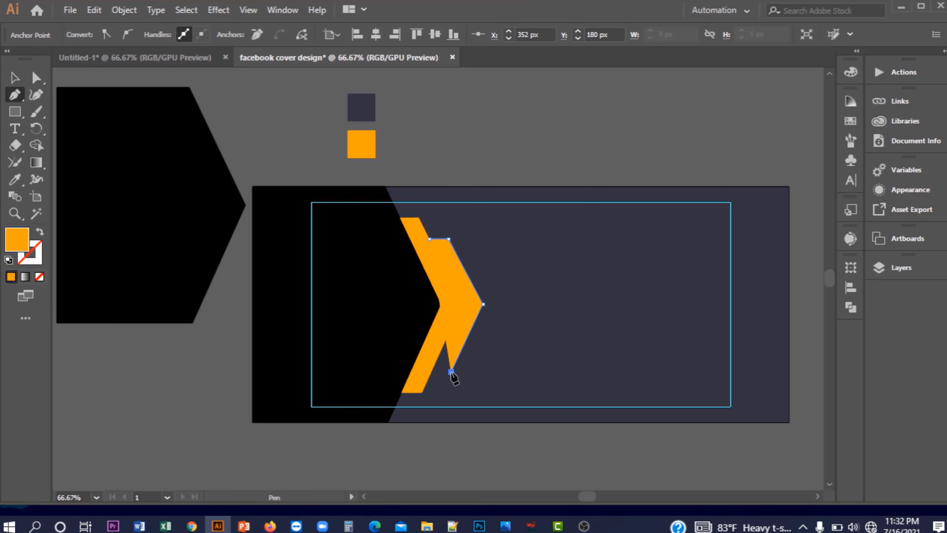
{"action": "left_click", "coordinate": [432, 372]}
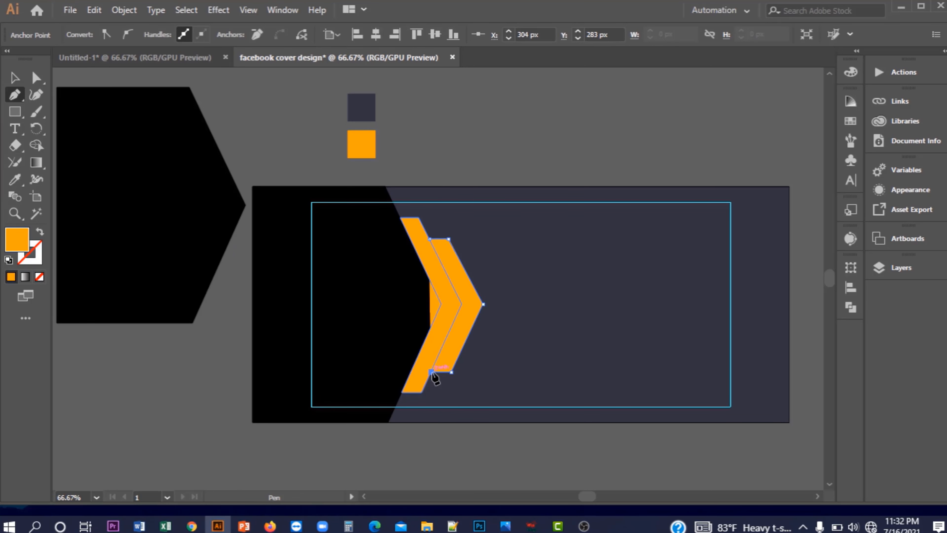
{"action": "left_click", "coordinate": [462, 304]}
{"action": "left_click", "coordinate": [430, 239]}
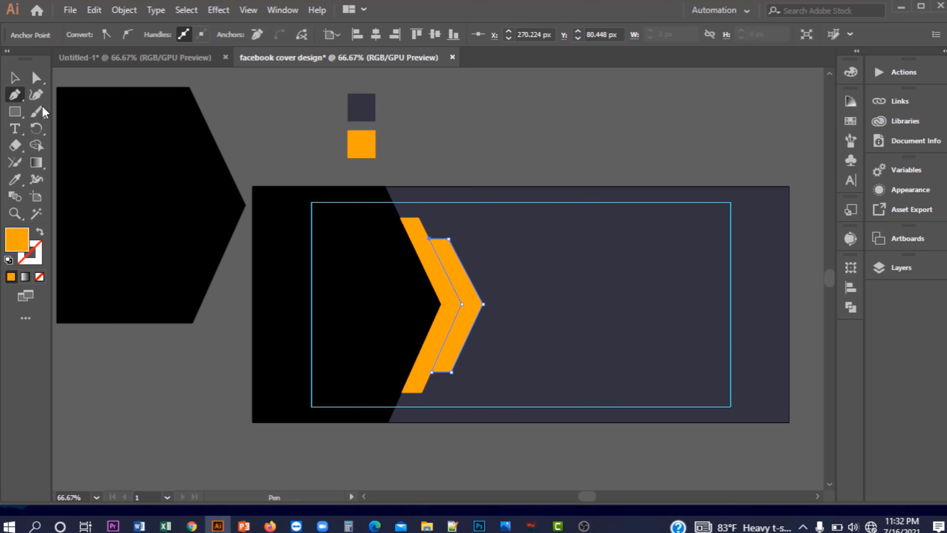
{"action": "left_click", "coordinate": [15, 77]}
{"action": "left_click", "coordinate": [422, 257]}
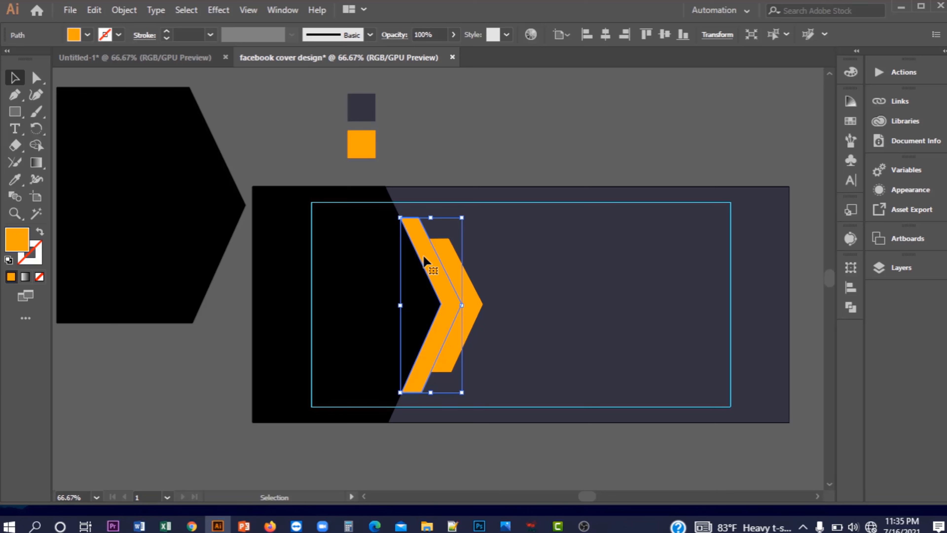
Preview a Drop Shadow on the left chevron and adjust its horizontal and vertical offsets
{"action": "left_click", "coordinate": [218, 10]}
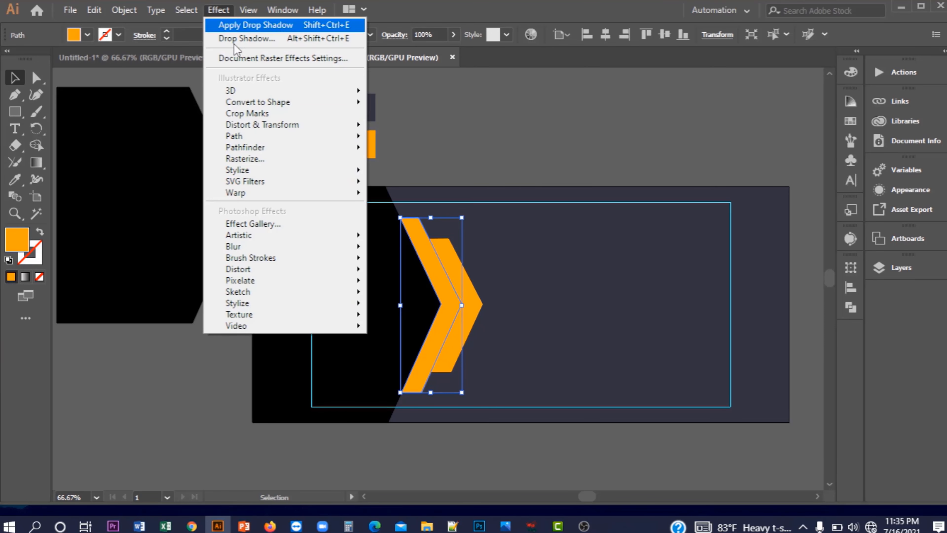
{"action": "mouse_move", "coordinate": [289, 171]}
{"action": "left_click", "coordinate": [384, 172]}
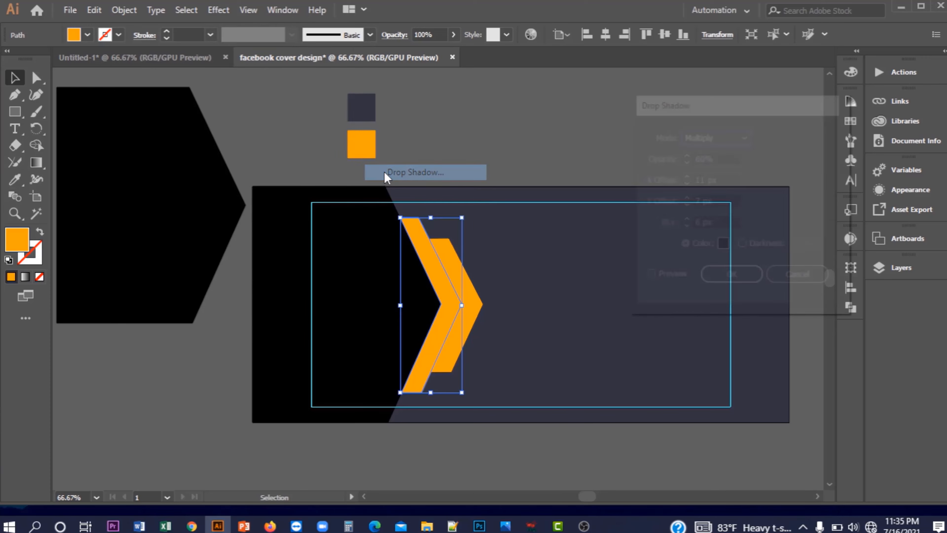
{"action": "left_click", "coordinate": [649, 279]}
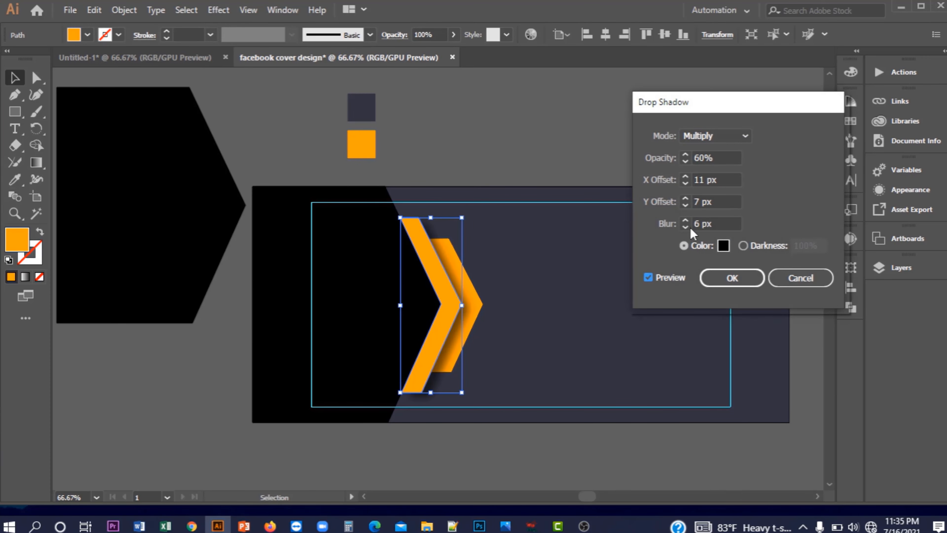
{"action": "left_click", "coordinate": [685, 199]}
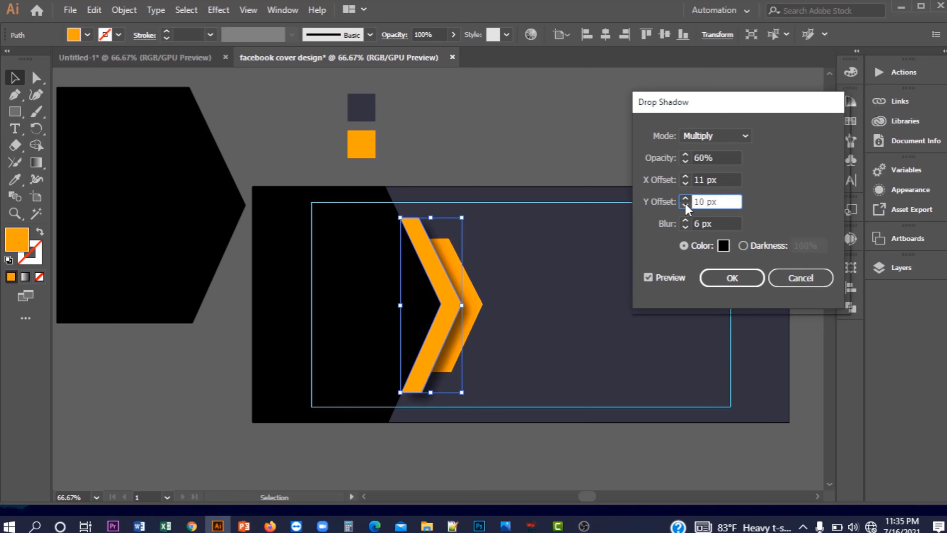
{"action": "left_click", "coordinate": [686, 204]}
{"action": "left_click", "coordinate": [686, 205]}
{"action": "left_click", "coordinate": [686, 205]}
{"action": "left_click", "coordinate": [686, 177]}
{"action": "left_click", "coordinate": [686, 183]}
{"action": "left_click", "coordinate": [686, 184]}
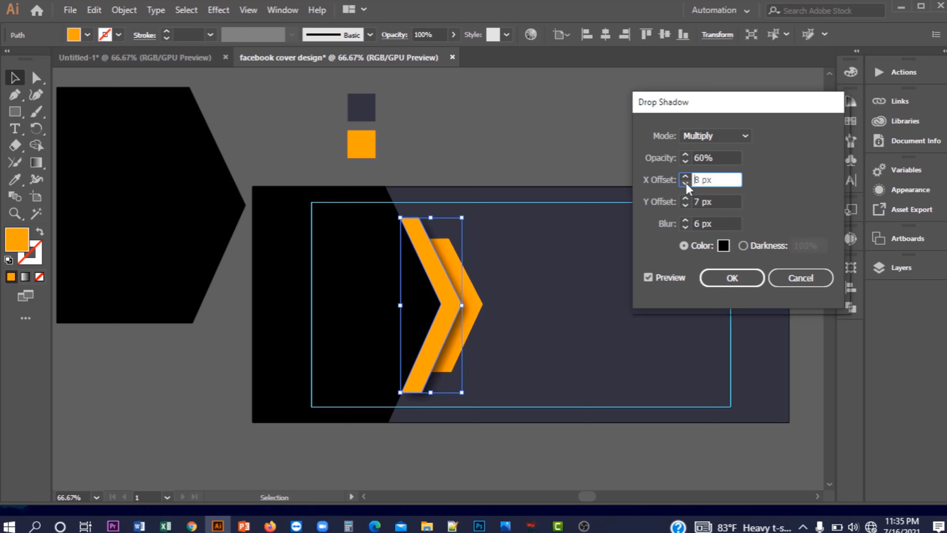
Finish the shadow at 75% opacity, 8 px X and 5 px Y offset, and apply it
{"action": "left_click", "coordinate": [703, 157]}
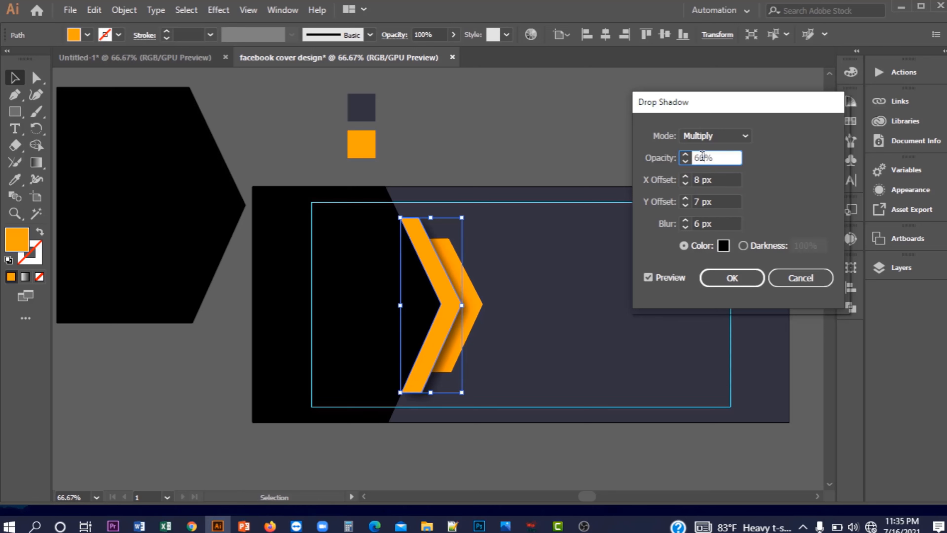
{"action": "key", "text": "BackSpace"}
{"action": "key", "text": "BackSpace"}
{"action": "type", "text": "75"}
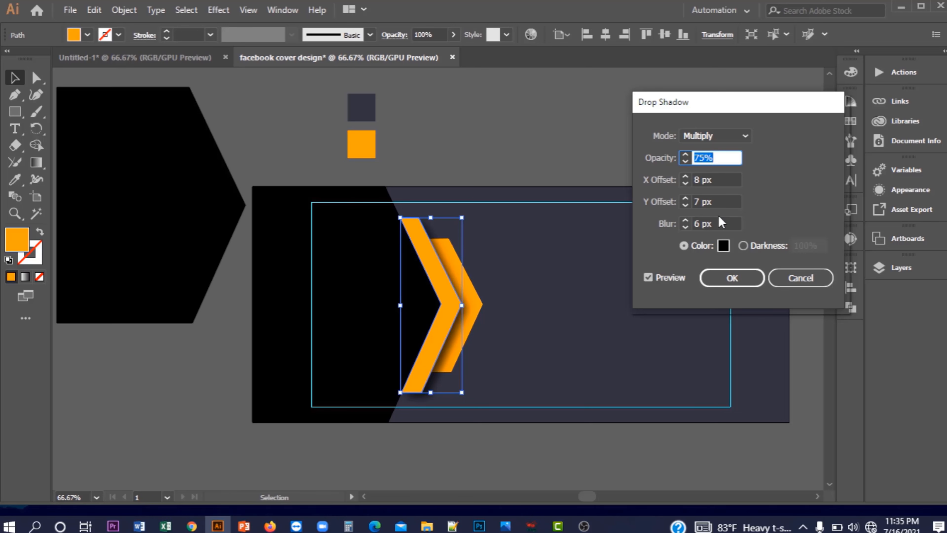
{"action": "left_click", "coordinate": [684, 198]}
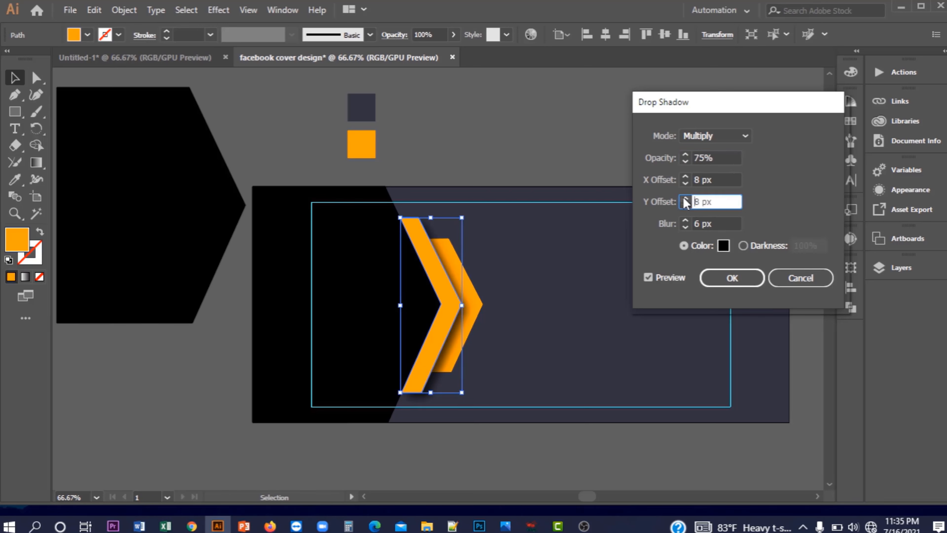
{"action": "left_click", "coordinate": [686, 206]}
{"action": "left_click", "coordinate": [686, 206]}
{"action": "left_click", "coordinate": [686, 206]}
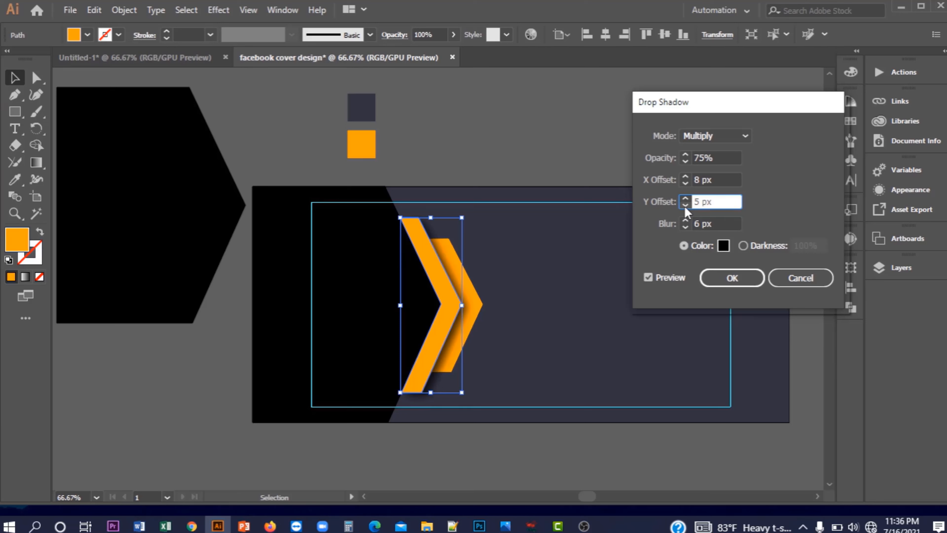
{"action": "left_click", "coordinate": [731, 276]}
{"action": "left_click", "coordinate": [557, 154]}
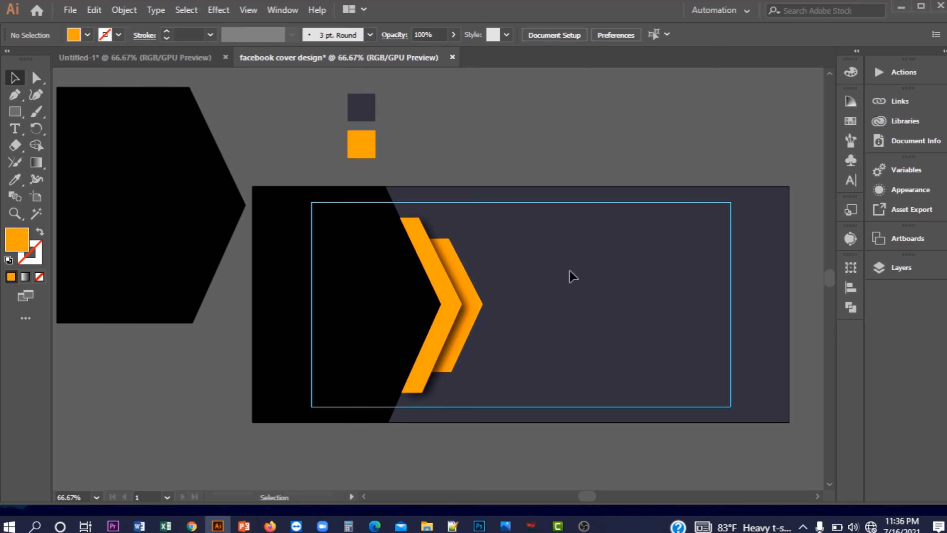
Drag the burger photo from Untitled-1 into the cover, enlarge it, and move it over the left side
{"action": "left_click", "coordinate": [144, 58]}
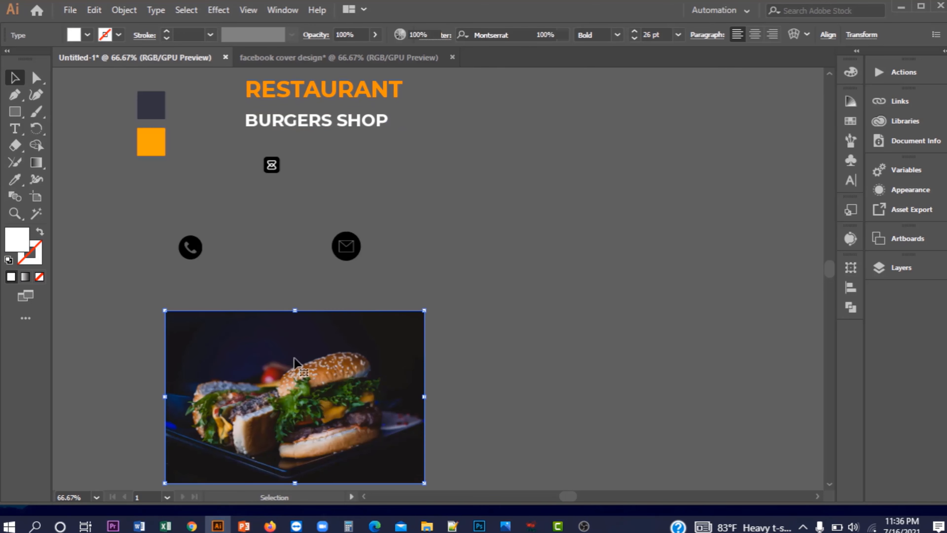
{"action": "left_click_drag", "start_coordinate": [261, 355], "coordinate": [350, 297]}
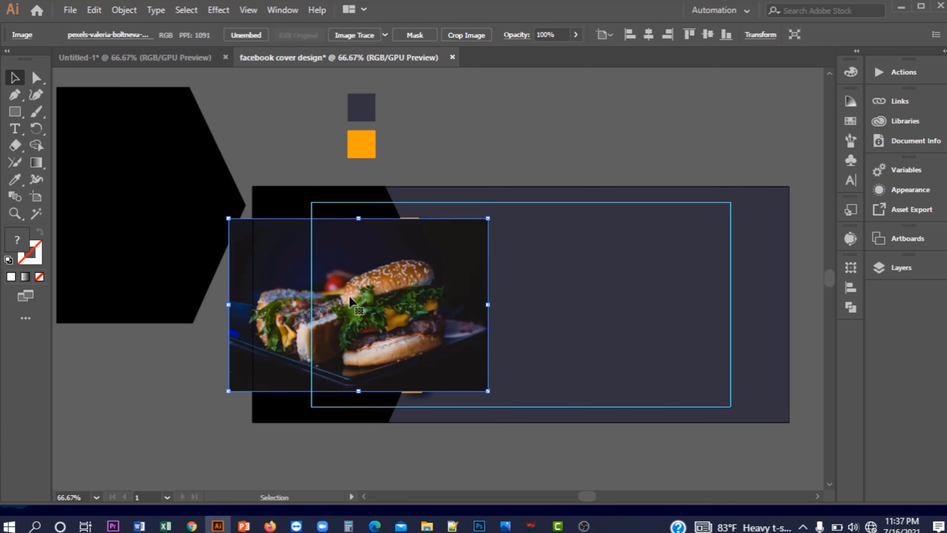
{"action": "left_click_drag", "start_coordinate": [488, 391], "coordinate": [541, 426]}
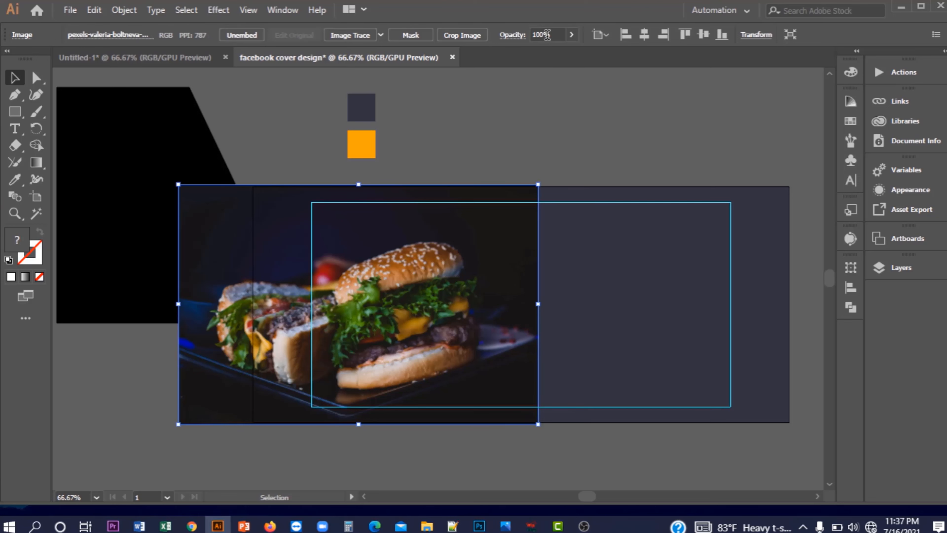
{"action": "scroll", "coordinate": [547, 35], "scroll_direction": "down", "scroll_amount": 13}
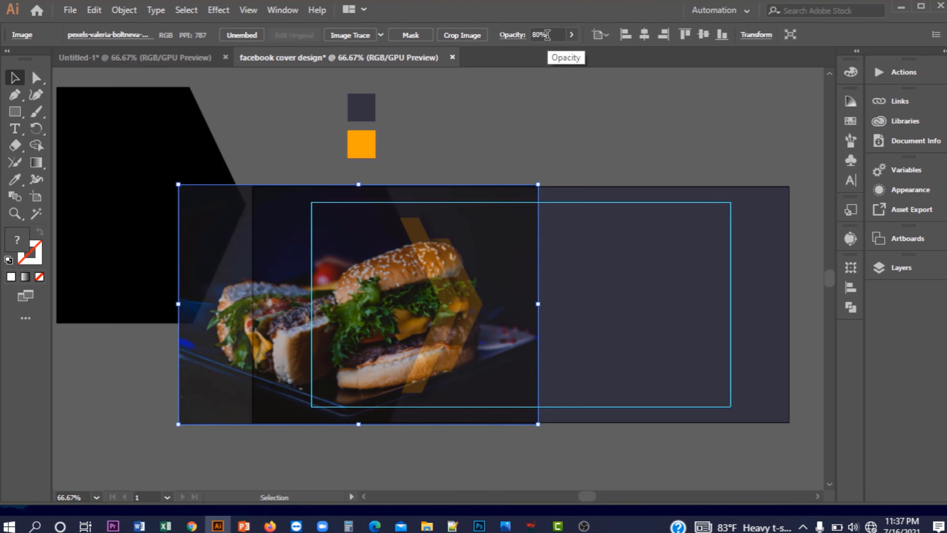
{"action": "scroll", "coordinate": [547, 35], "scroll_direction": "down", "scroll_amount": 4}
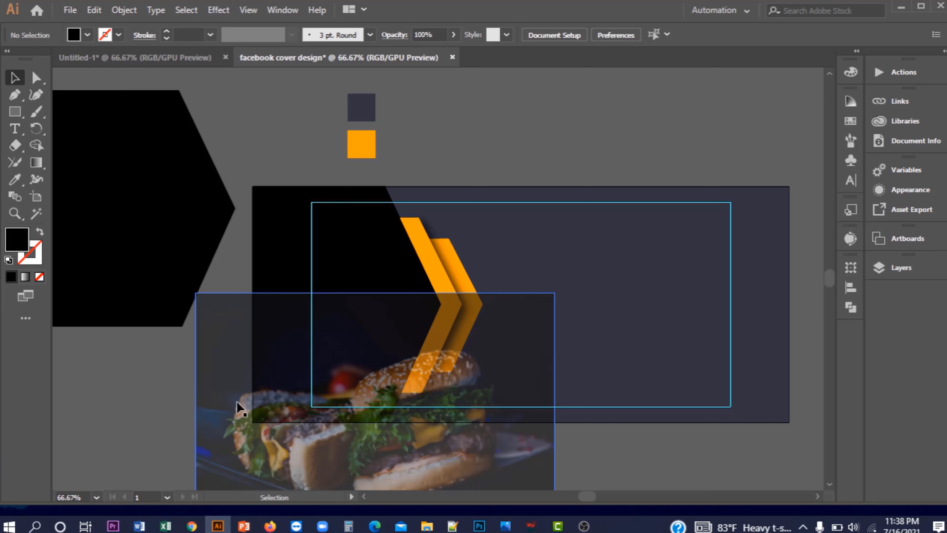
{"action": "left_click_drag", "start_coordinate": [236, 399], "coordinate": [213, 309]}
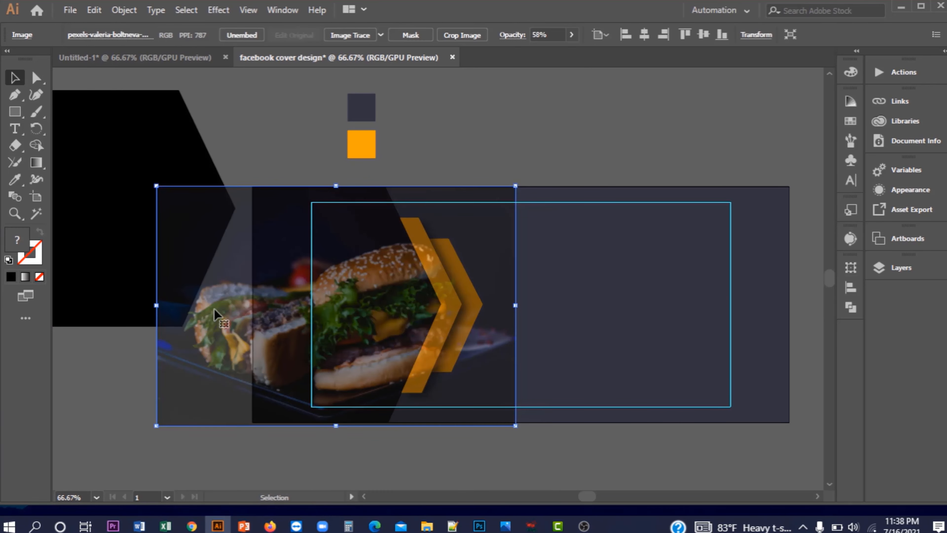
In Layers, move the image below the path rows, then select the photo and black angled shape
{"action": "left_click", "coordinate": [898, 267]}
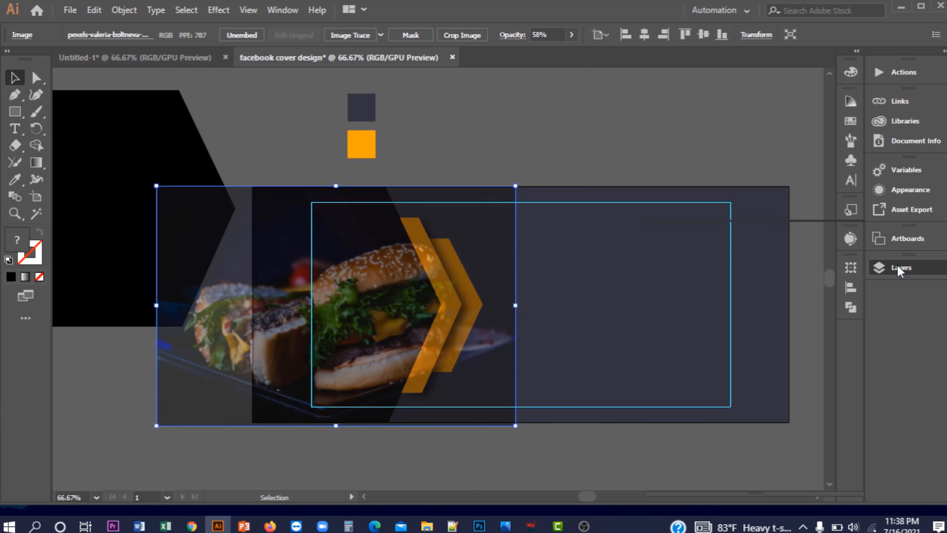
{"action": "left_click", "coordinate": [690, 255]}
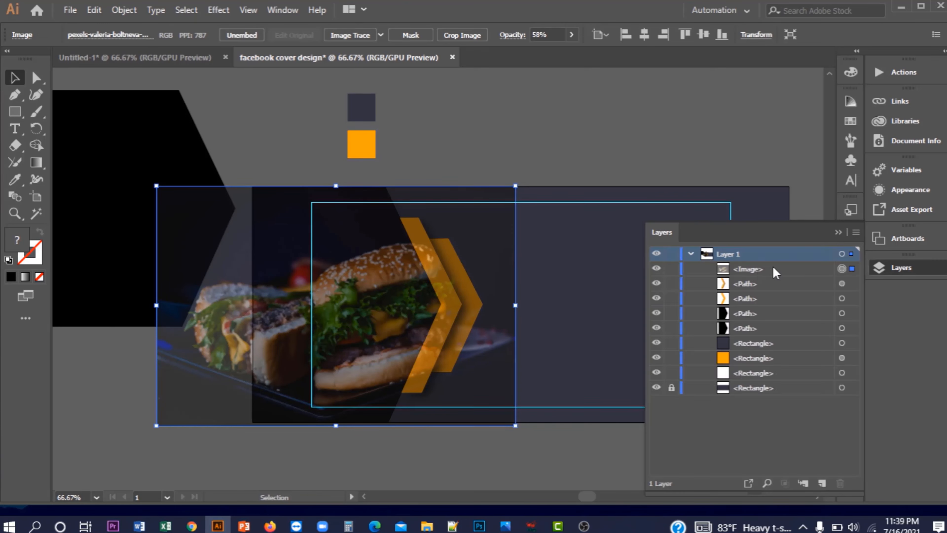
{"action": "left_click_drag", "start_coordinate": [774, 268], "coordinate": [778, 337]}
{"action": "left_click", "coordinate": [657, 153]}
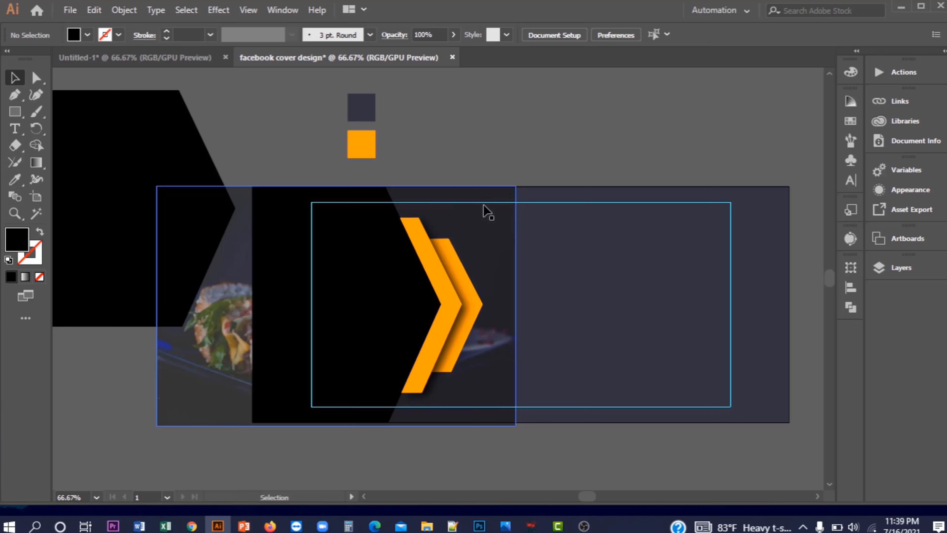
{"action": "left_click", "coordinate": [486, 229]}
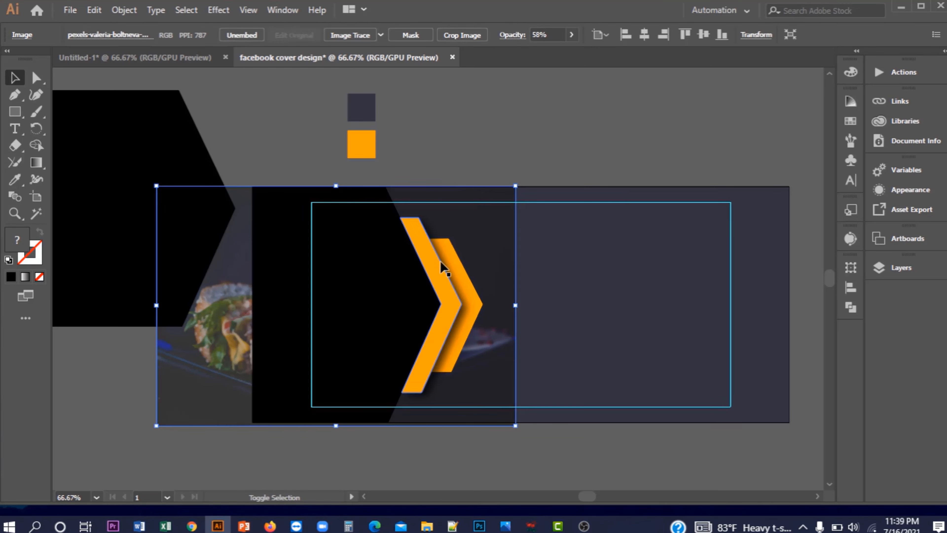
{"action": "left_click", "coordinate": [384, 280], "text": "shift"}
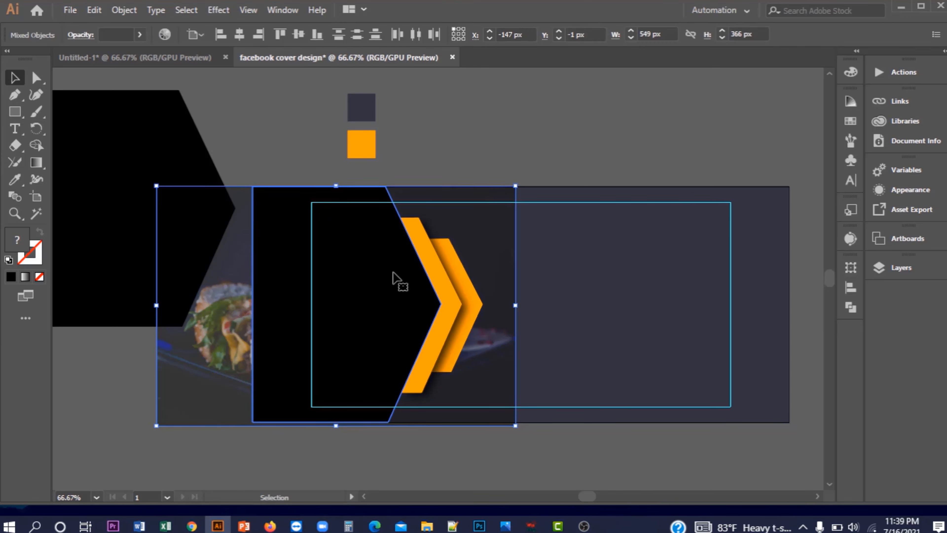
Clip the burger photo inside the black arrow shape and set the clipped image to 100% opacity
{"action": "right_click", "coordinate": [361, 264]}
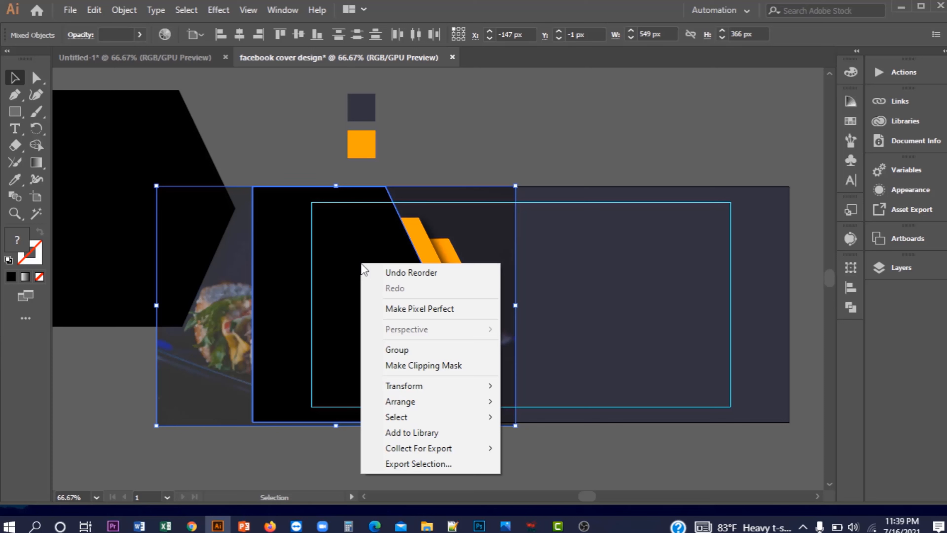
{"action": "left_click", "coordinate": [436, 368]}
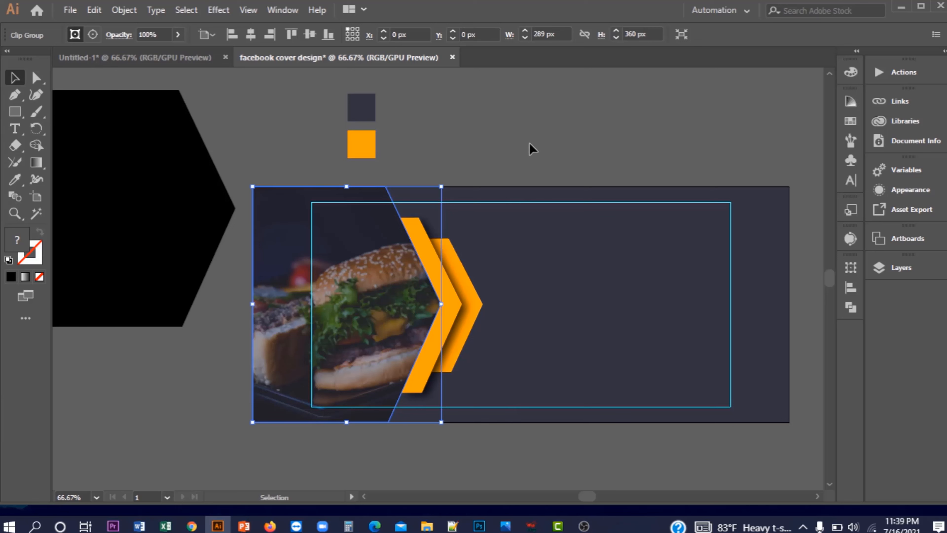
{"action": "left_click", "coordinate": [892, 270]}
{"action": "left_click", "coordinate": [707, 314]}
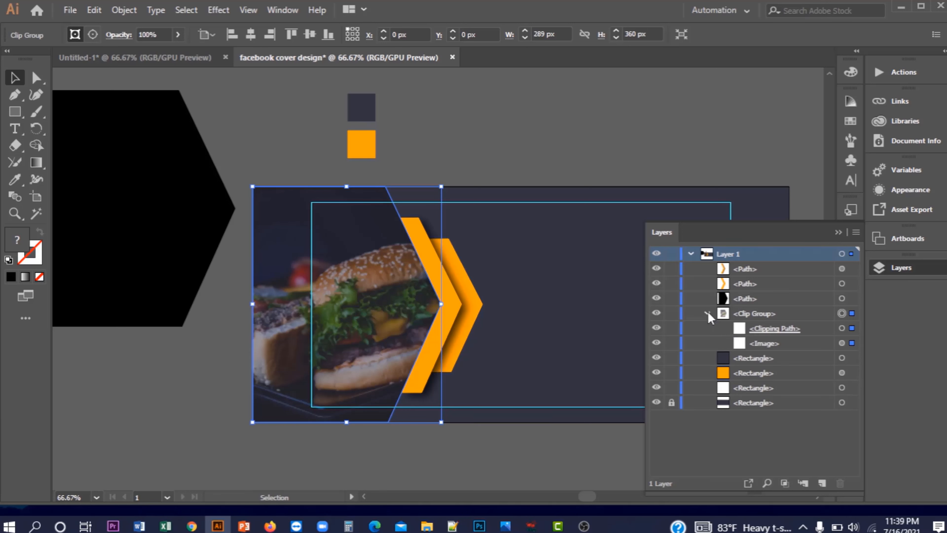
{"action": "left_click", "coordinate": [854, 346]}
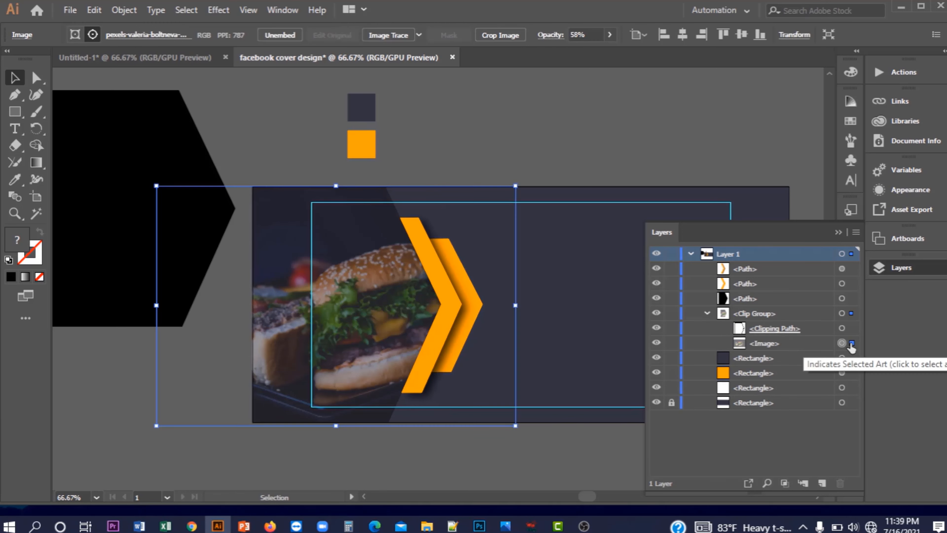
{"action": "left_click", "coordinate": [579, 34]}
{"action": "scroll", "coordinate": [579, 34], "scroll_direction": "up", "scroll_amount": 20}
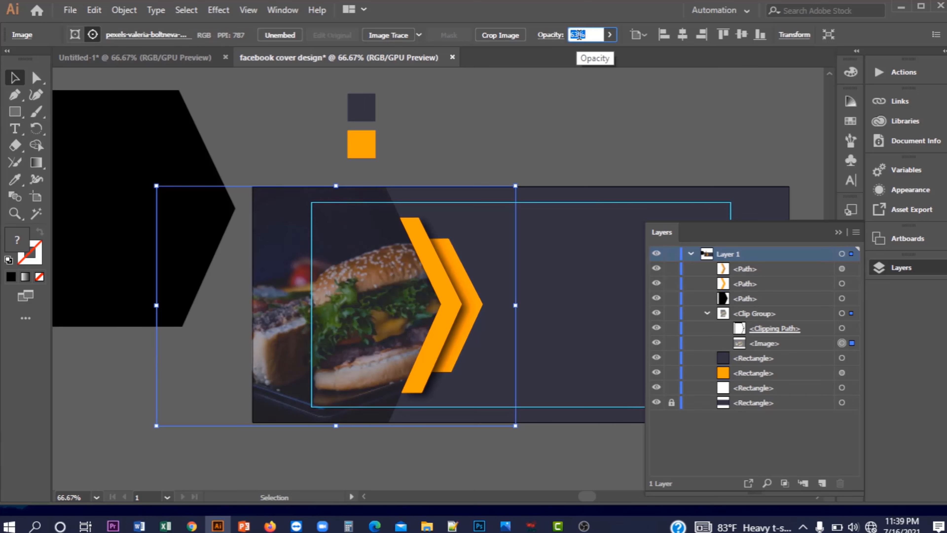
{"action": "scroll", "coordinate": [579, 35], "scroll_direction": "up", "scroll_amount": 9}
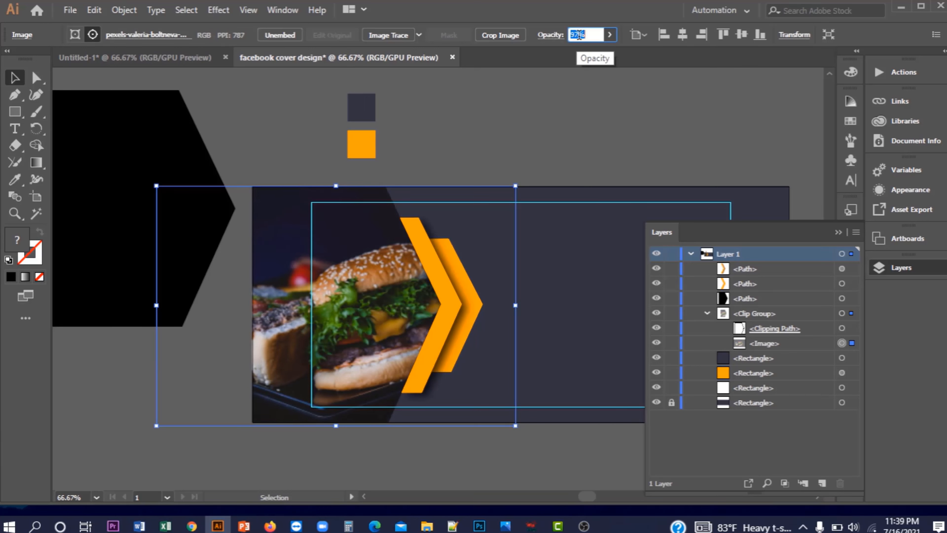
{"action": "left_click", "coordinate": [575, 96]}
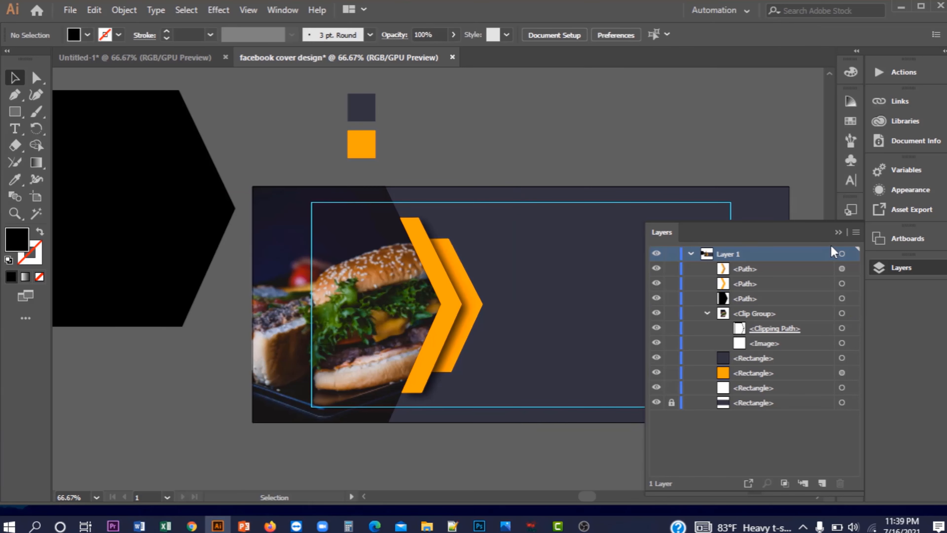
Copy the hourglass logo from Untitled-1 into the cover design
{"action": "left_click", "coordinate": [837, 232]}
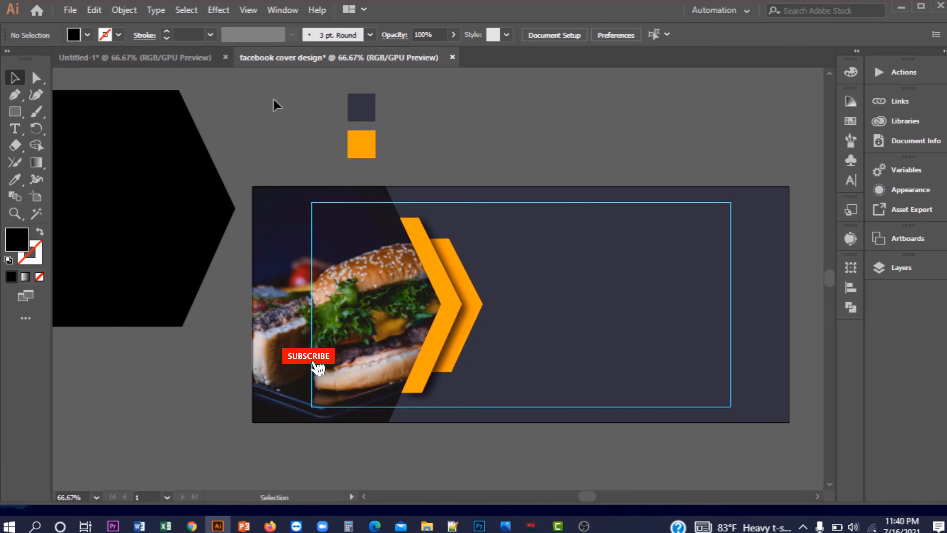
{"action": "left_click", "coordinate": [190, 59]}
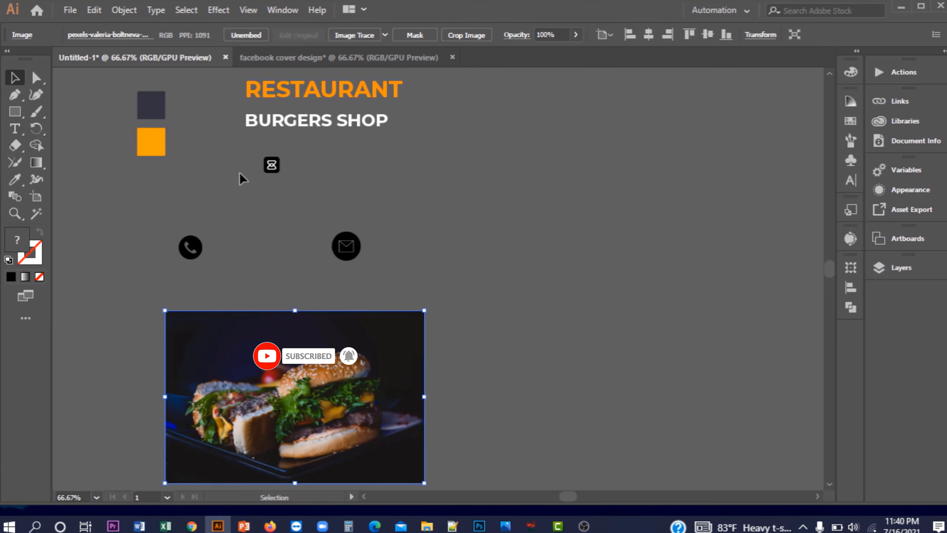
{"action": "left_click", "coordinate": [242, 156]}
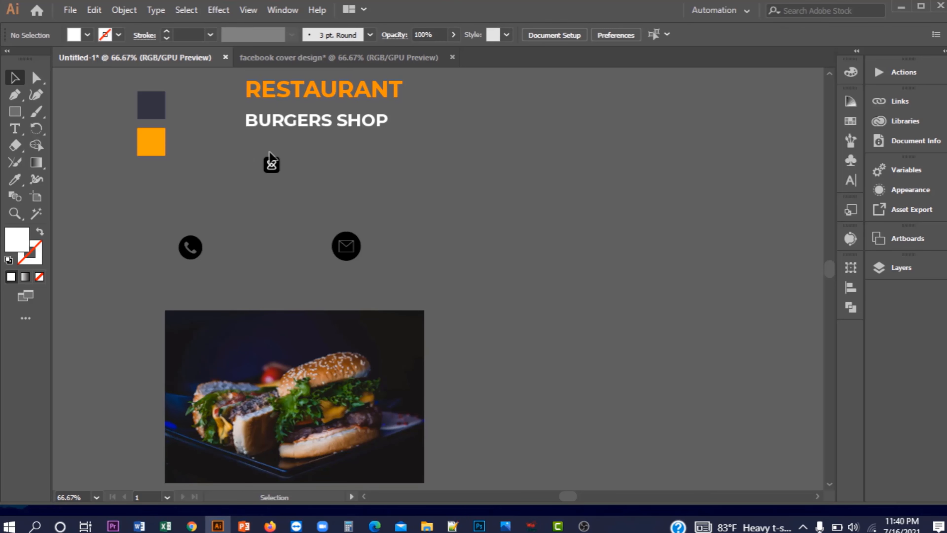
{"action": "left_click", "coordinate": [271, 165]}
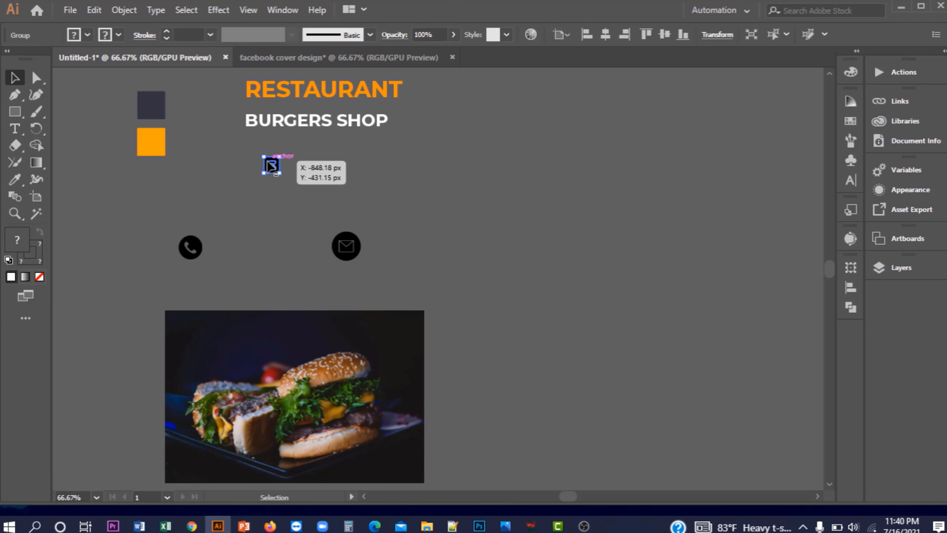
{"action": "left_click_drag", "start_coordinate": [271, 162], "coordinate": [719, 216]}
{"action": "left_click", "coordinate": [707, 171]}
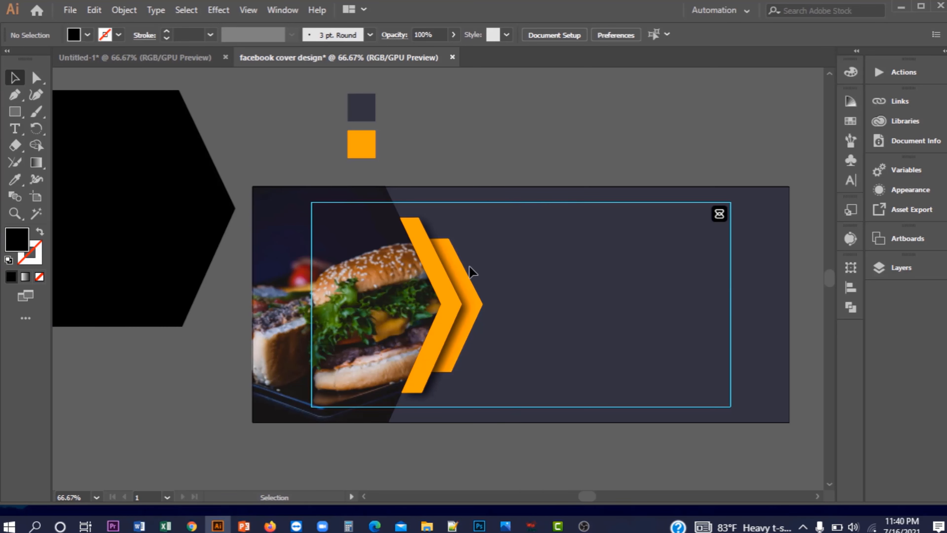
Copy the phone and mail icons from Untitled-1 into the cover design
{"action": "left_click", "coordinate": [155, 59]}
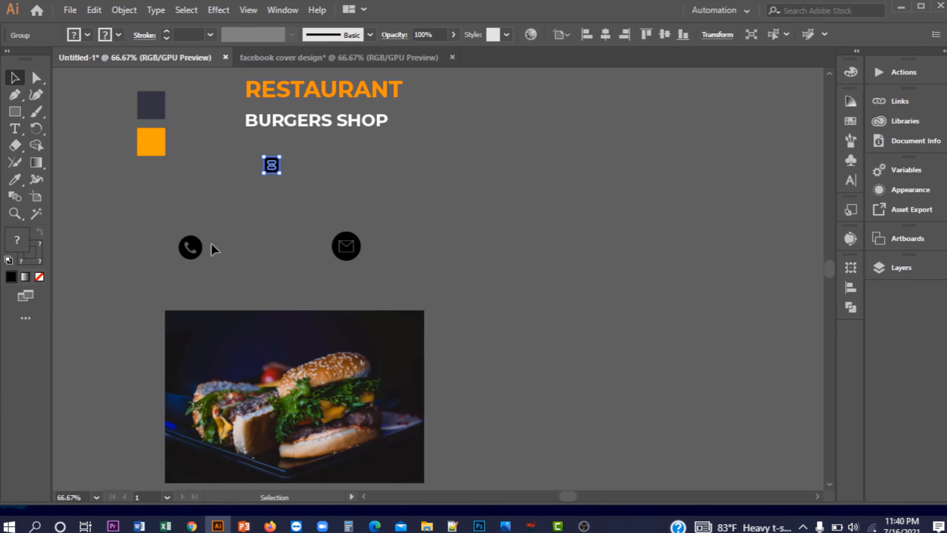
{"action": "left_click_drag", "start_coordinate": [190, 246], "coordinate": [459, 139]}
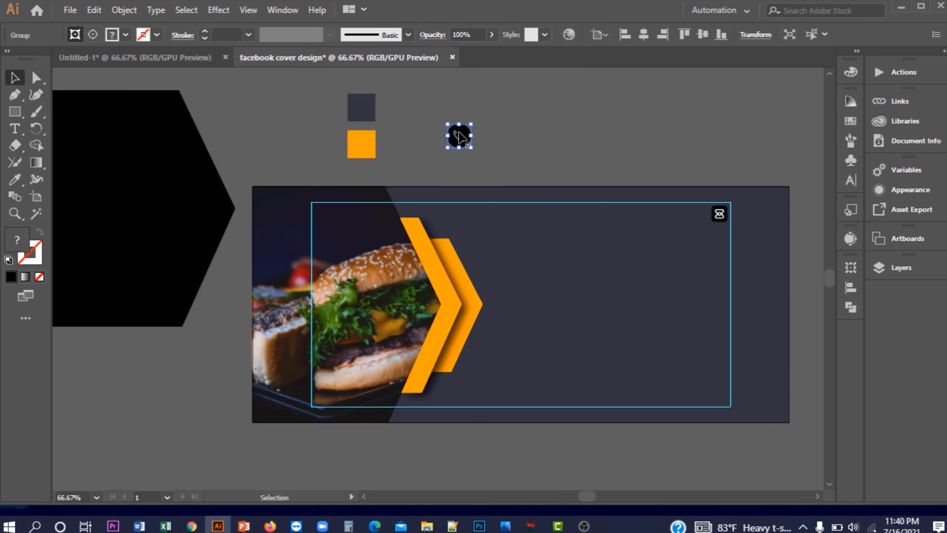
{"action": "left_click", "coordinate": [159, 57]}
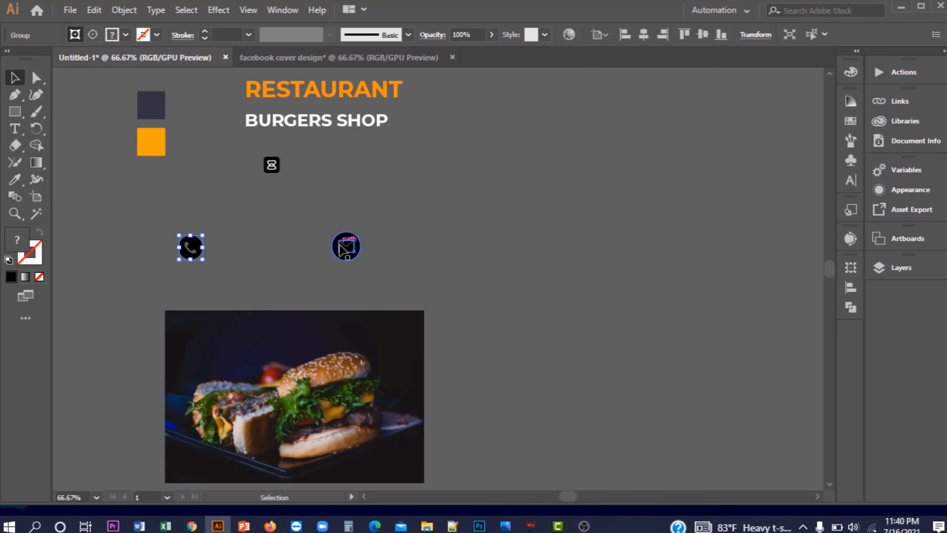
{"action": "left_click_drag", "start_coordinate": [345, 247], "coordinate": [517, 139]}
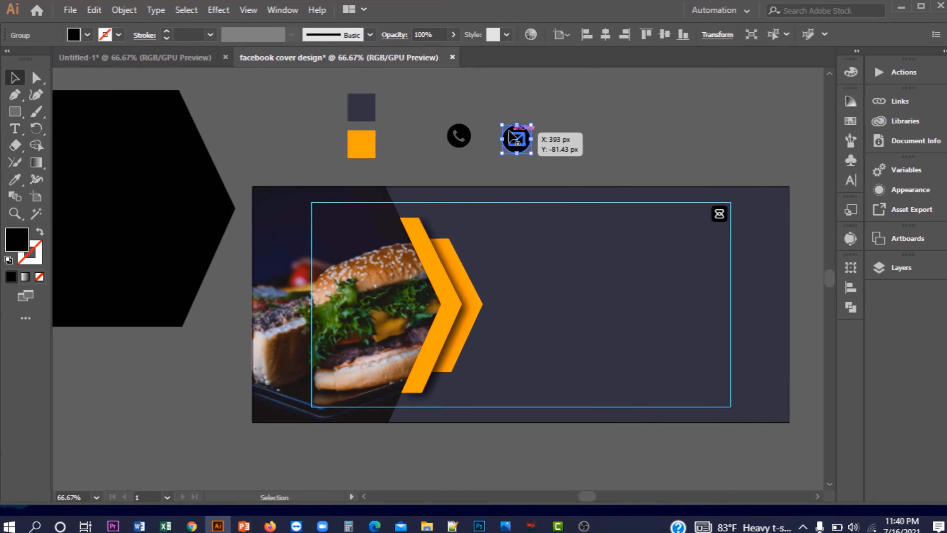
{"action": "left_click", "coordinate": [316, 131]}
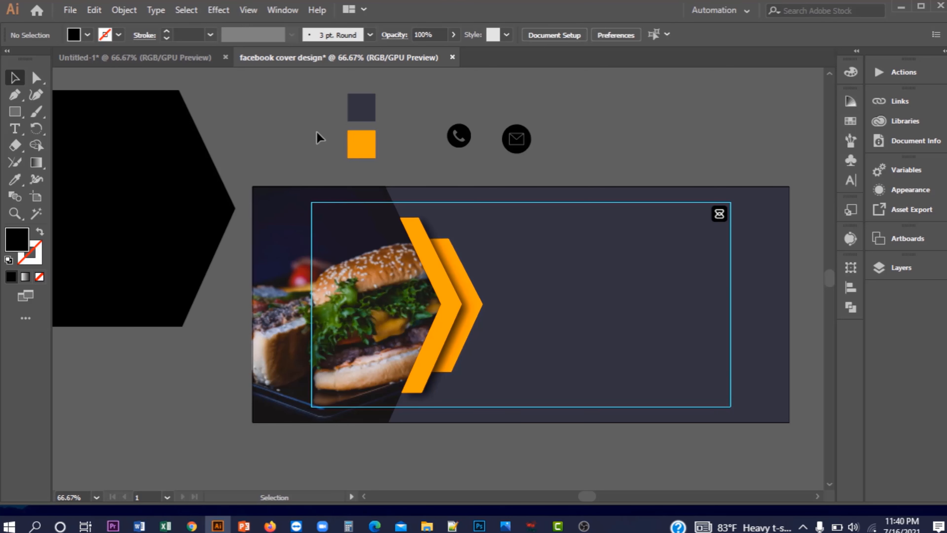
Bring the RESTAURANT / BURGERS SHOP heading text over into the cover document
{"action": "left_click", "coordinate": [152, 53]}
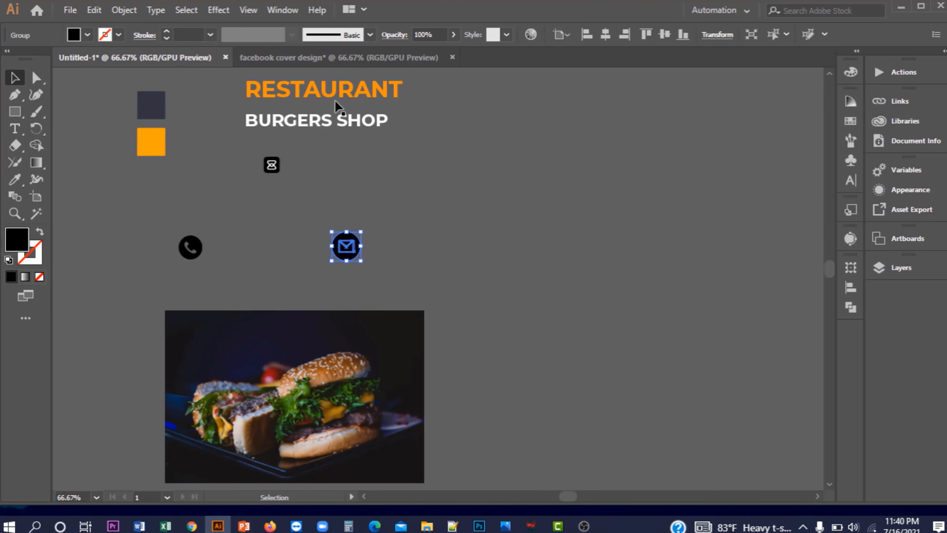
{"action": "left_click_drag", "start_coordinate": [325, 99], "coordinate": [563, 212]}
{"action": "left_click", "coordinate": [141, 57]}
{"action": "left_click_drag", "start_coordinate": [317, 120], "coordinate": [556, 235]}
Left-align the RESTAURANT and BURGERS SHOP lines to each other using Align to Selection
{"action": "left_click", "coordinate": [575, 213], "text": "shift"}
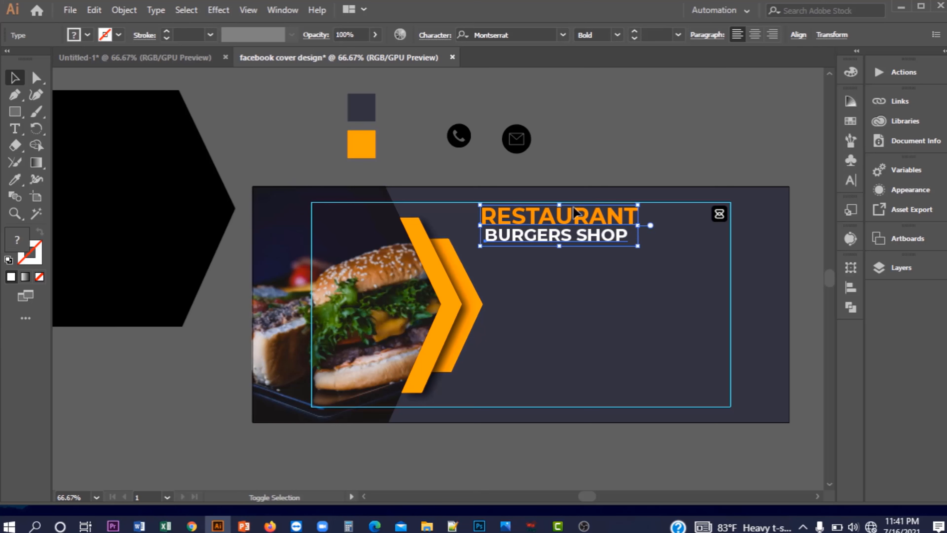
{"action": "left_click", "coordinate": [800, 35]}
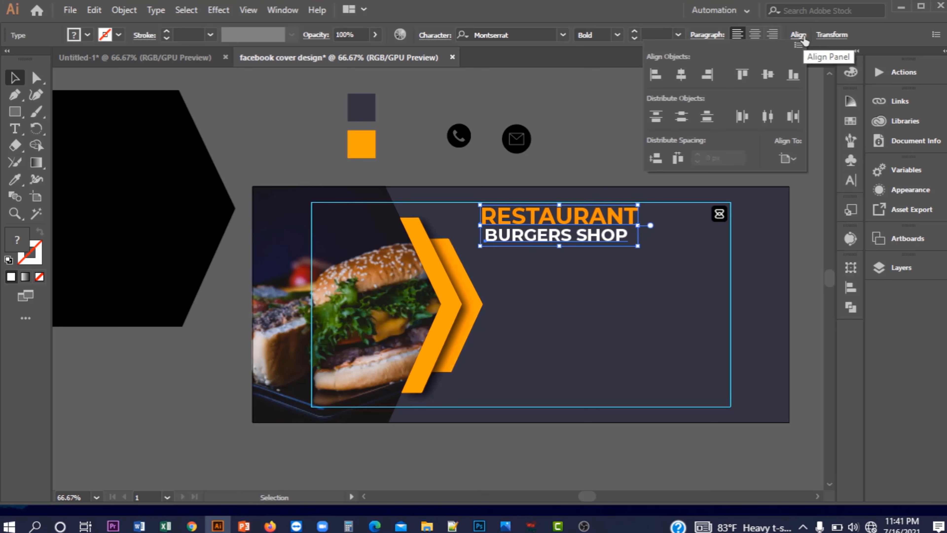
{"action": "left_click", "coordinate": [797, 159]}
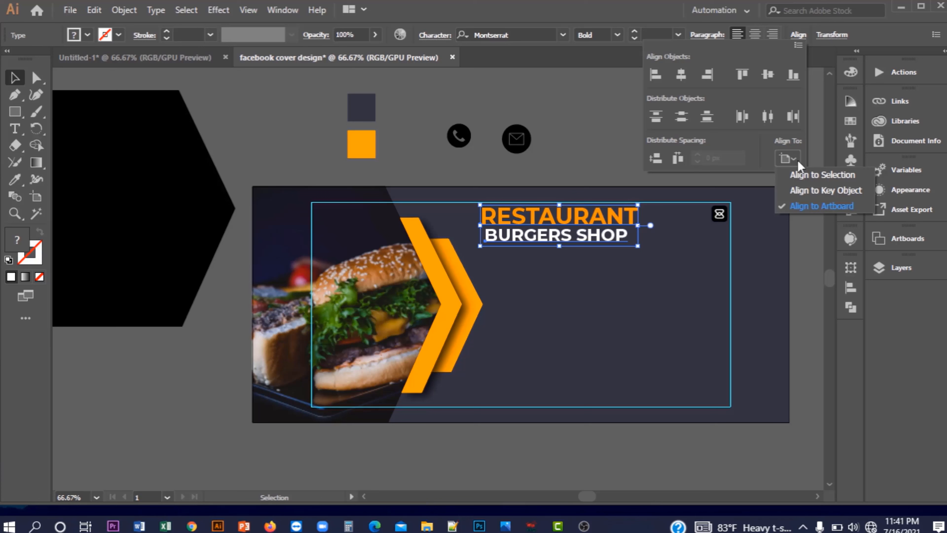
{"action": "left_click", "coordinate": [802, 176]}
{"action": "left_click", "coordinate": [654, 76]}
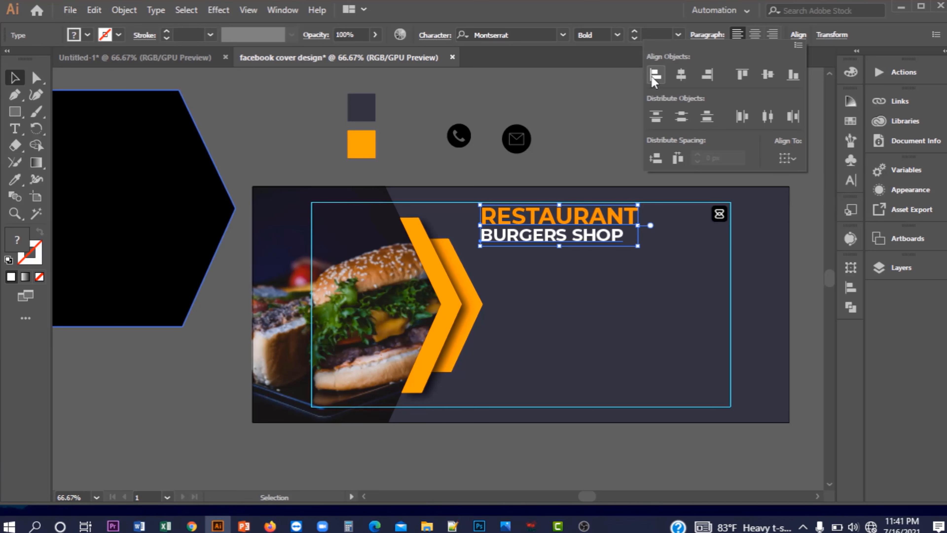
{"action": "left_click", "coordinate": [601, 116]}
{"action": "left_click", "coordinate": [601, 115]}
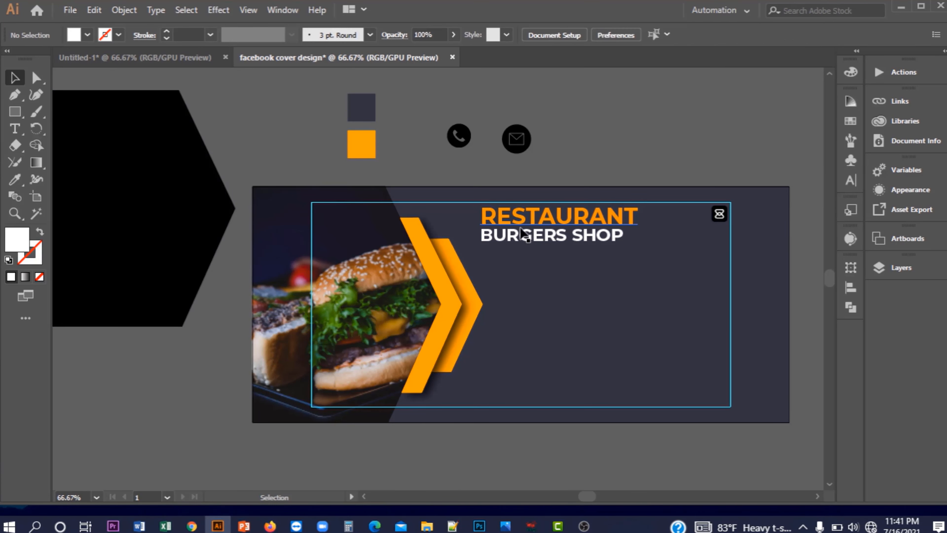
Move both heading lines slightly lower on the banner
{"action": "left_click", "coordinate": [521, 227]}
{"action": "left_click", "coordinate": [522, 238], "text": "shift"}
{"action": "mouse_move", "coordinate": [522, 238]}
{"action": "left_mouse_down"}
{"action": "mouse_move", "coordinate": [533, 233]}
{"action": "mouse_move", "coordinate": [535, 249]}
{"action": "left_mouse_up"}
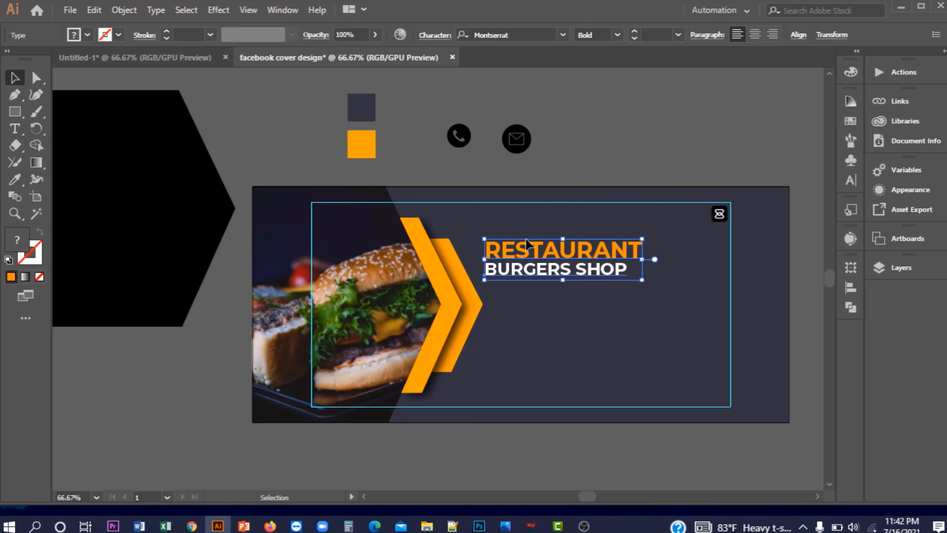
{"action": "left_click", "coordinate": [576, 142]}
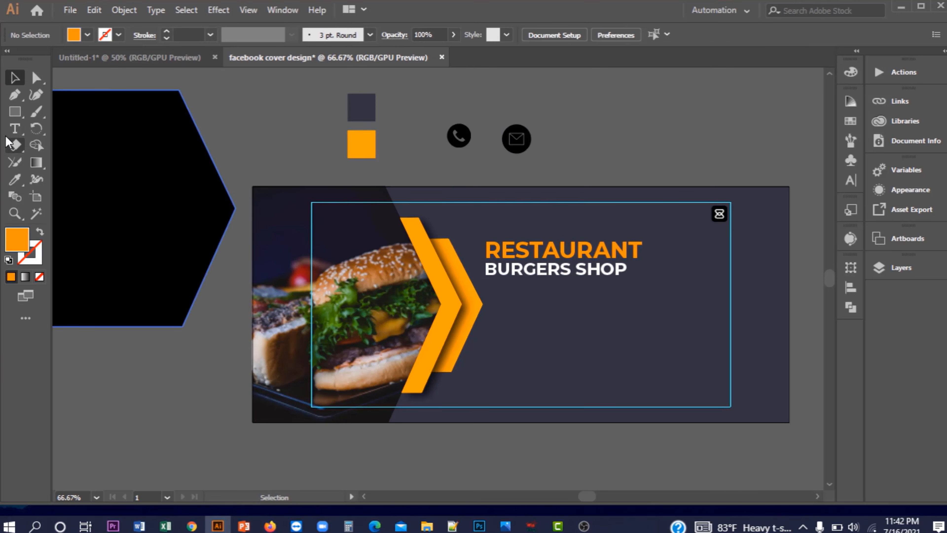
Add a 33 pt 'Burgers Shop' text line and move it up and left
{"action": "left_click", "coordinate": [16, 129]}
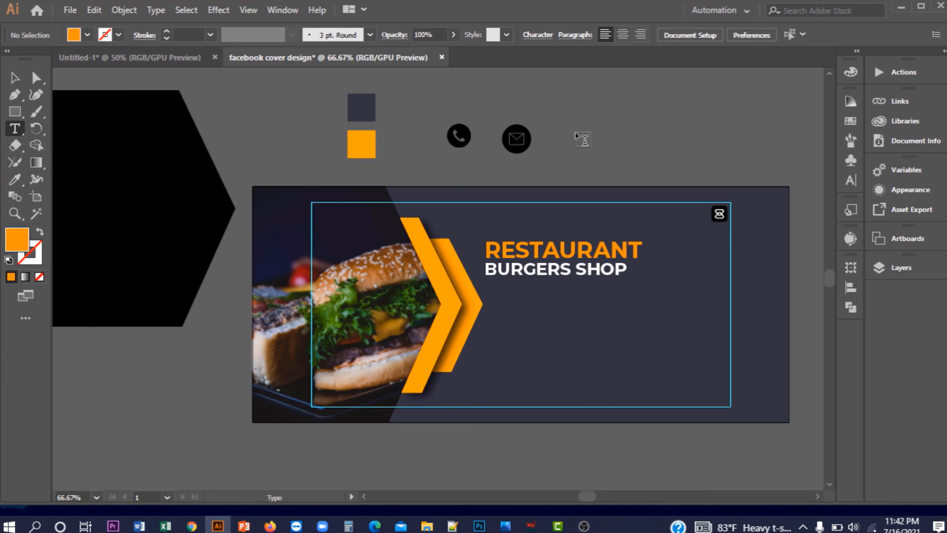
{"action": "left_click", "coordinate": [585, 132]}
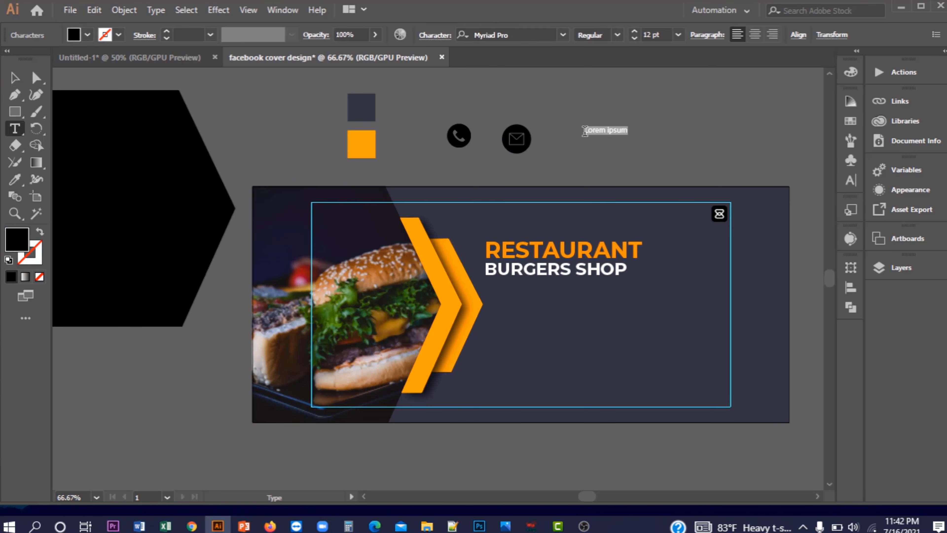
{"action": "left_click", "coordinate": [633, 32]}
{"action": "left_click", "coordinate": [634, 32]}
{"action": "left_click_drag", "start_coordinate": [634, 32], "coordinate": [633, 32]}
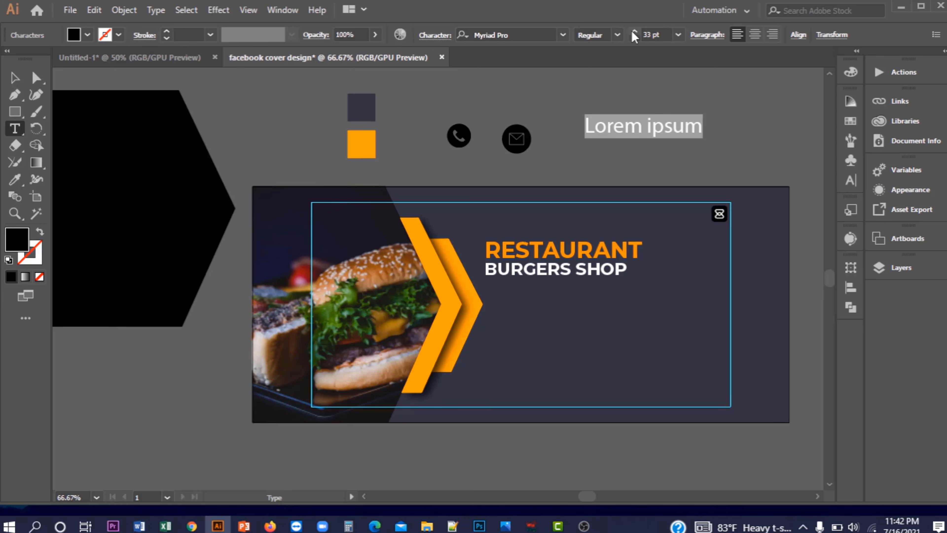
{"action": "type", "text": "Burger"}
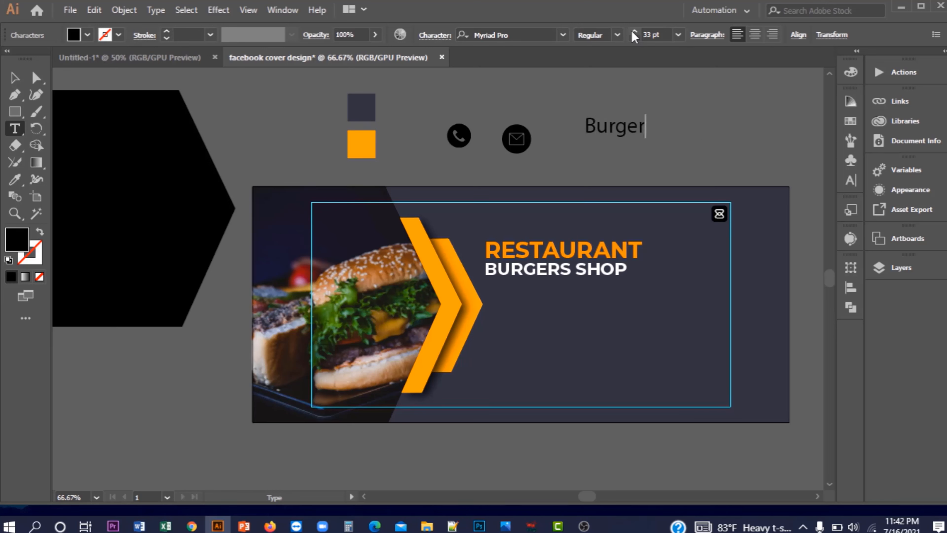
{"action": "type", "text": "s Shop"}
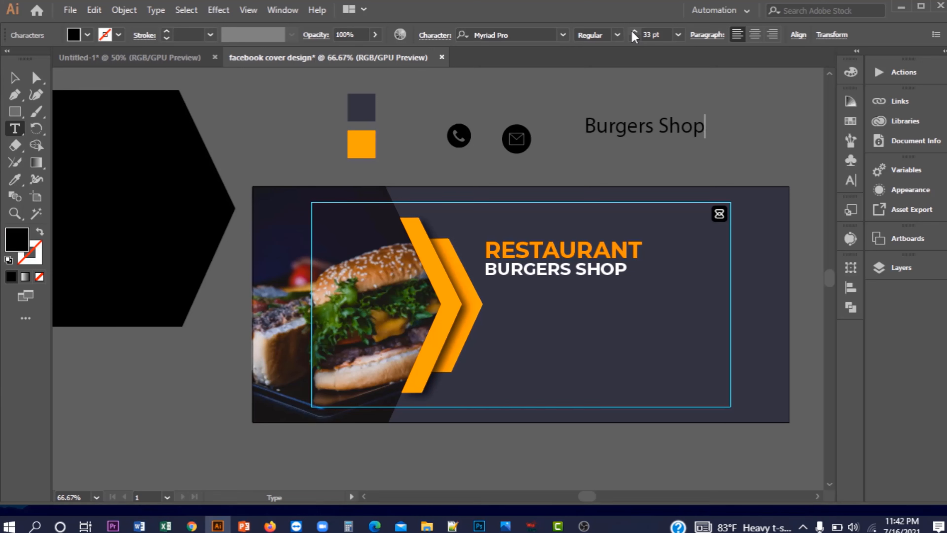
{"action": "left_click", "coordinate": [15, 78]}
{"action": "left_click_drag", "start_coordinate": [621, 130], "coordinate": [510, 93]}
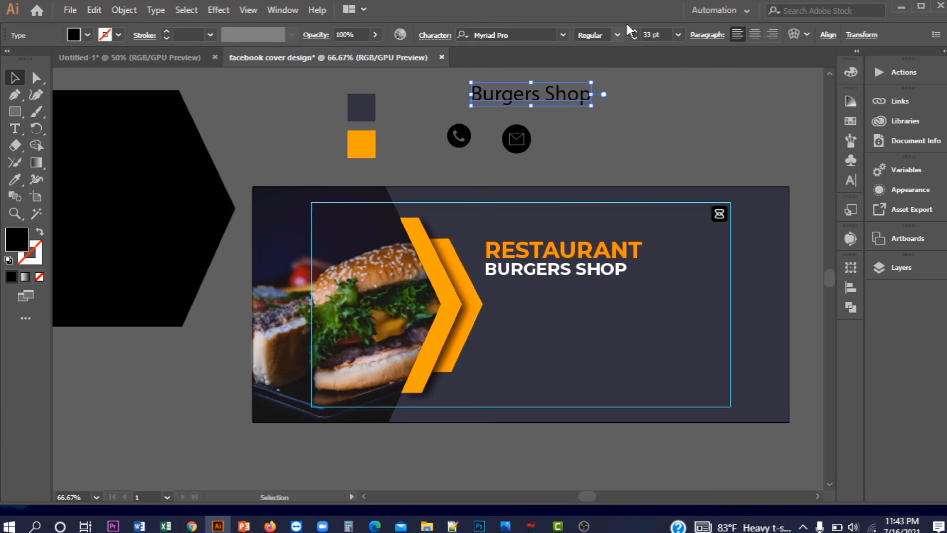
Shrink 'Burgers Shop' to 20 pt and set it in the Beauty Mountains font
{"action": "left_click", "coordinate": [636, 37]}
{"action": "left_click", "coordinate": [636, 37]}
{"action": "left_click", "coordinate": [636, 37]}
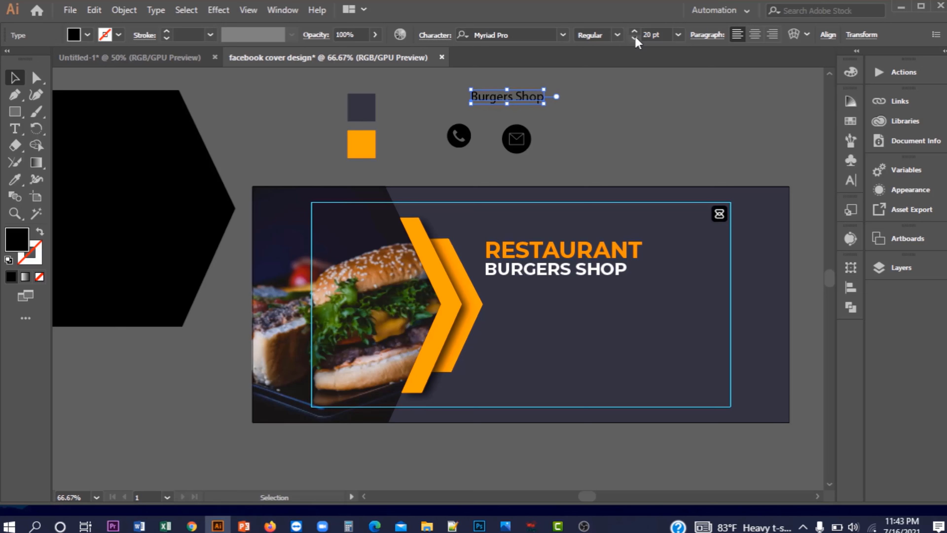
{"action": "left_click_drag", "start_coordinate": [533, 98], "coordinate": [452, 101]}
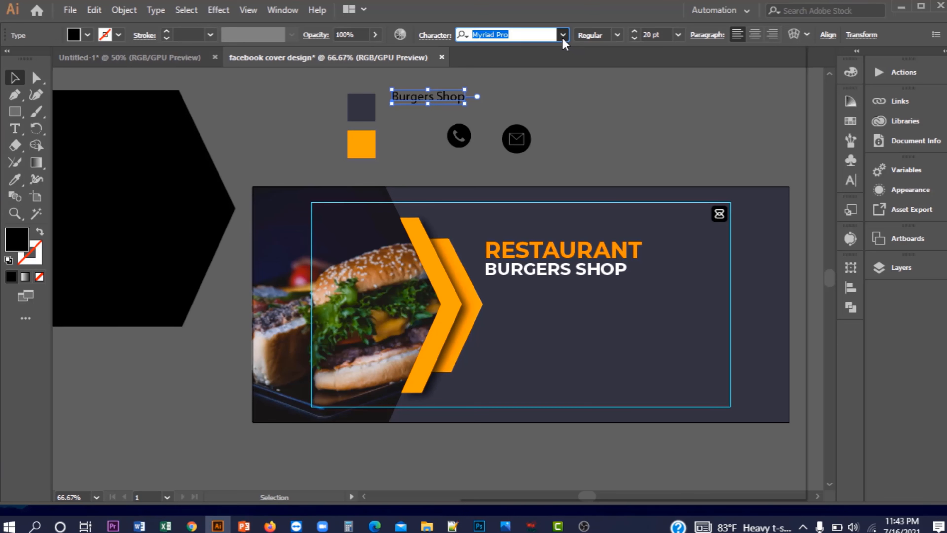
{"action": "left_click", "coordinate": [567, 38]}
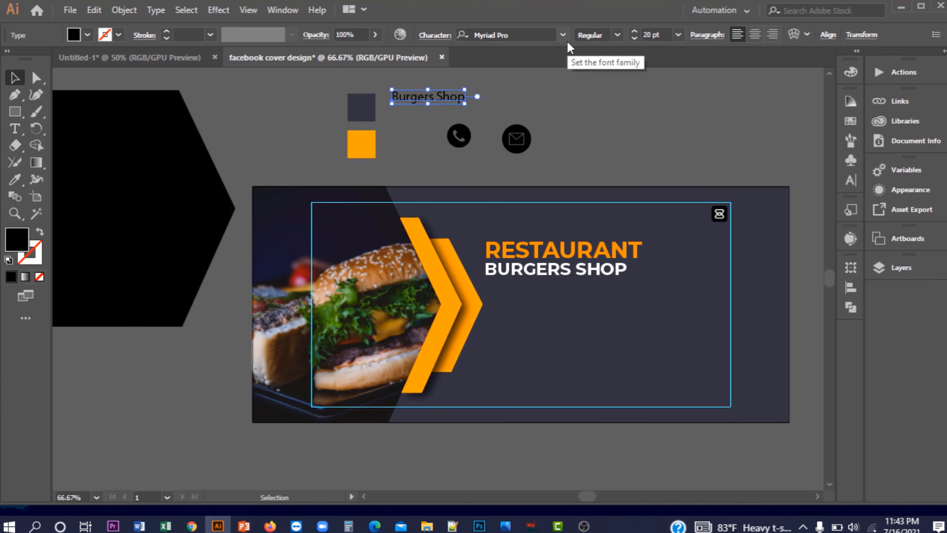
{"action": "left_click", "coordinate": [563, 35]}
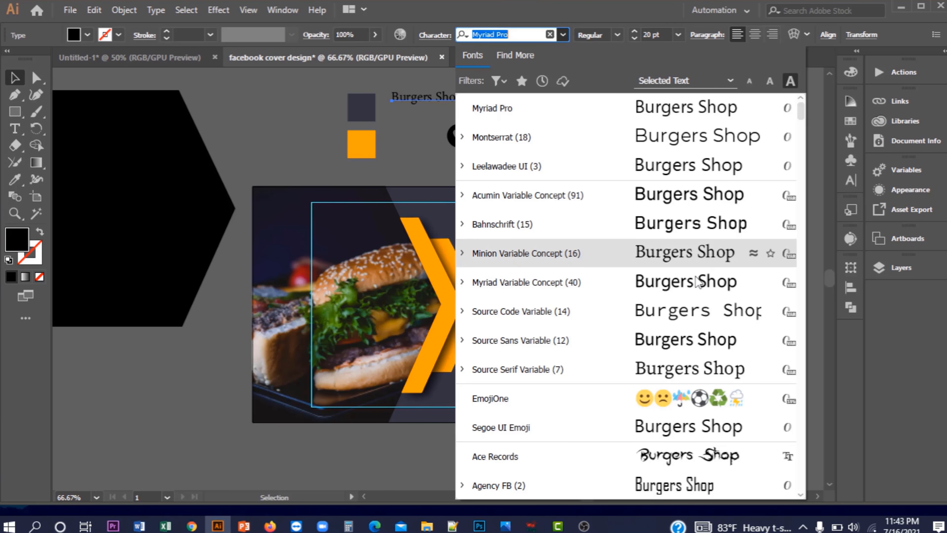
{"action": "scroll", "coordinate": [667, 262], "scroll_direction": "down", "scroll_amount": 8}
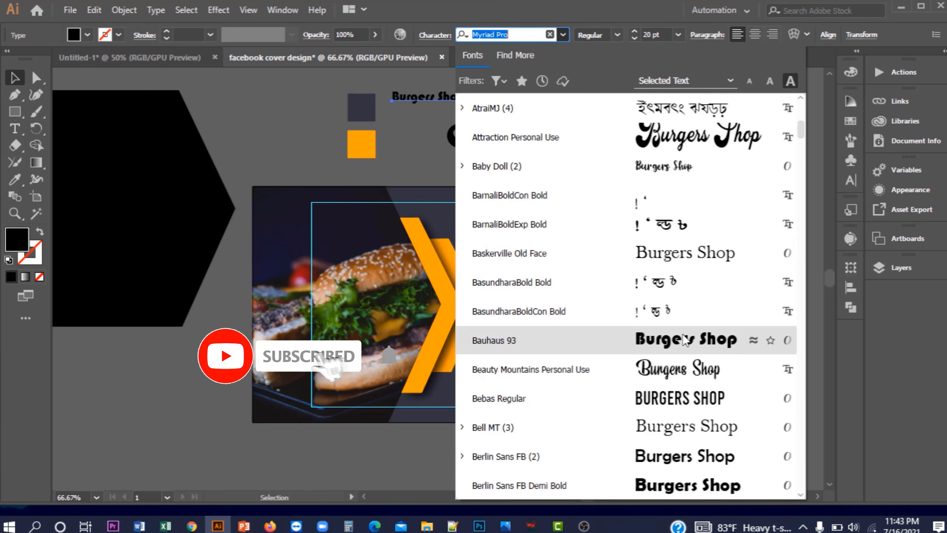
{"action": "left_click", "coordinate": [680, 369]}
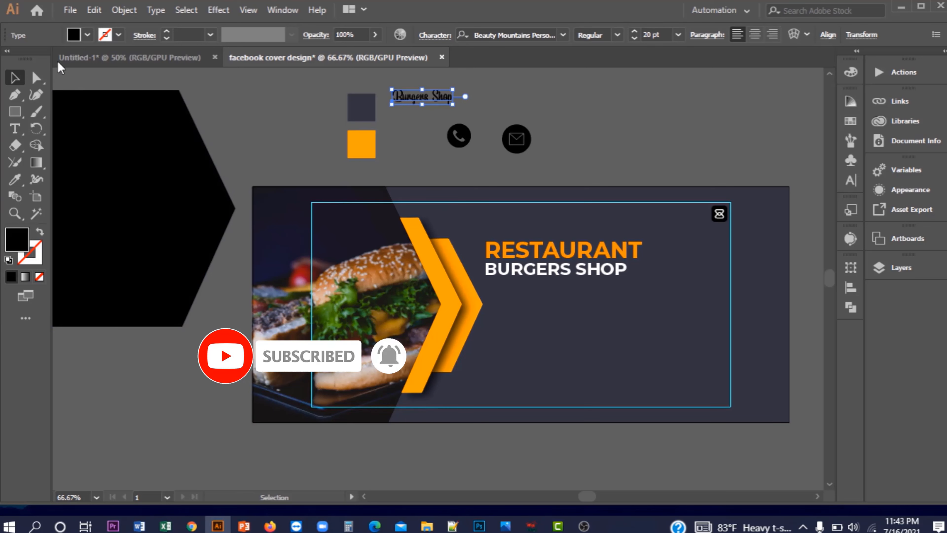
Make 'Burgers Shop' white and place it in the banner's top-right corner
{"action": "left_click", "coordinate": [87, 36]}
{"action": "left_click", "coordinate": [22, 80]}
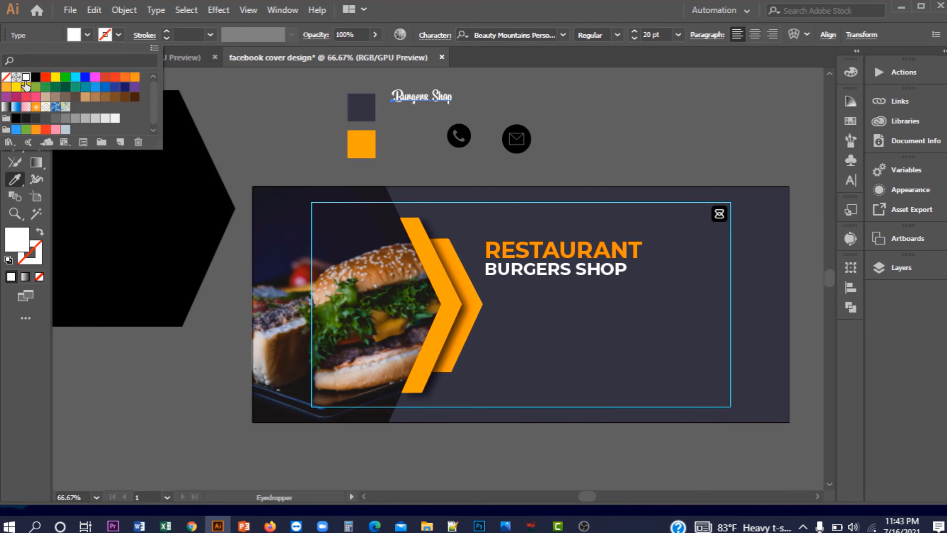
{"action": "left_click", "coordinate": [91, 38]}
{"action": "left_click", "coordinate": [15, 78]}
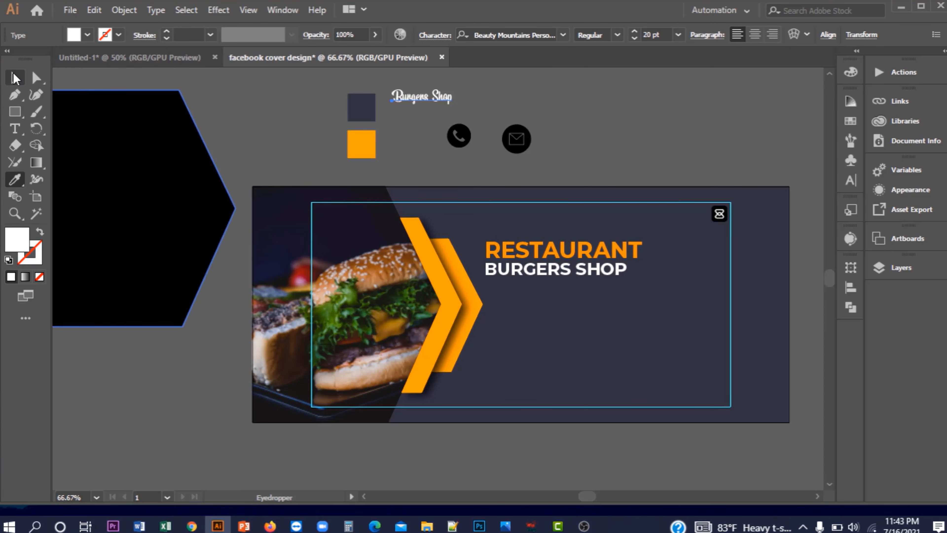
{"action": "left_click_drag", "start_coordinate": [420, 97], "coordinate": [675, 213]}
{"action": "left_click", "coordinate": [692, 150]}
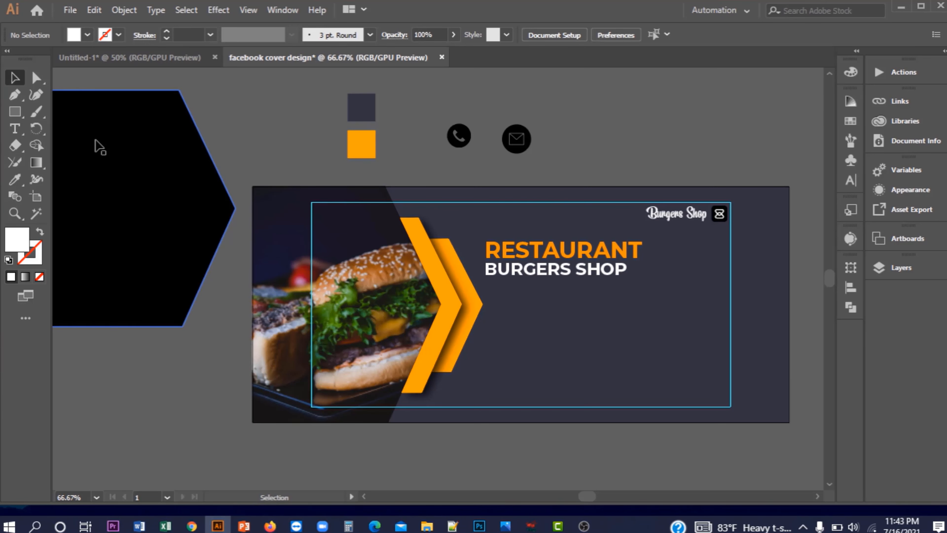
Draw an area text box under the heading and set its font to Montserrat
{"action": "left_click", "coordinate": [15, 129]}
{"action": "left_click_drag", "start_coordinate": [485, 288], "coordinate": [654, 316]}
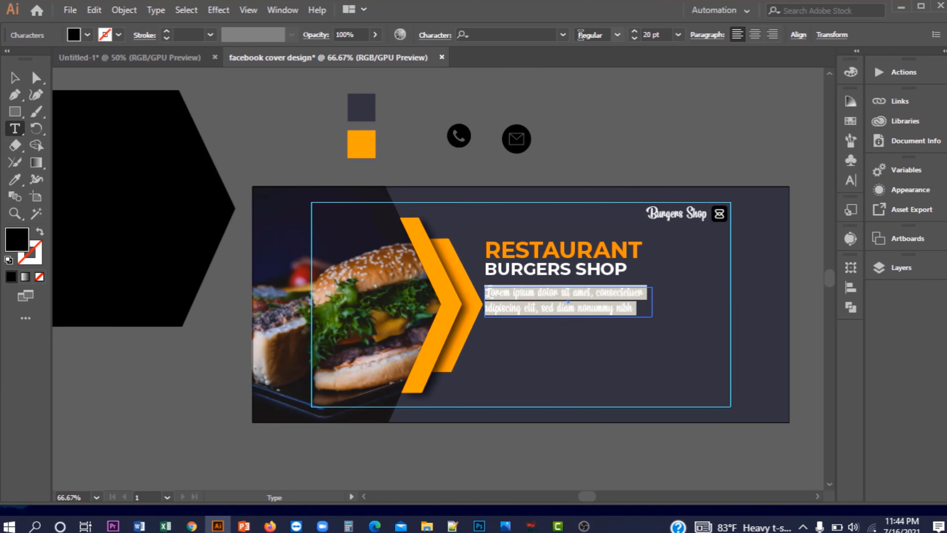
{"action": "left_click", "coordinate": [563, 35]}
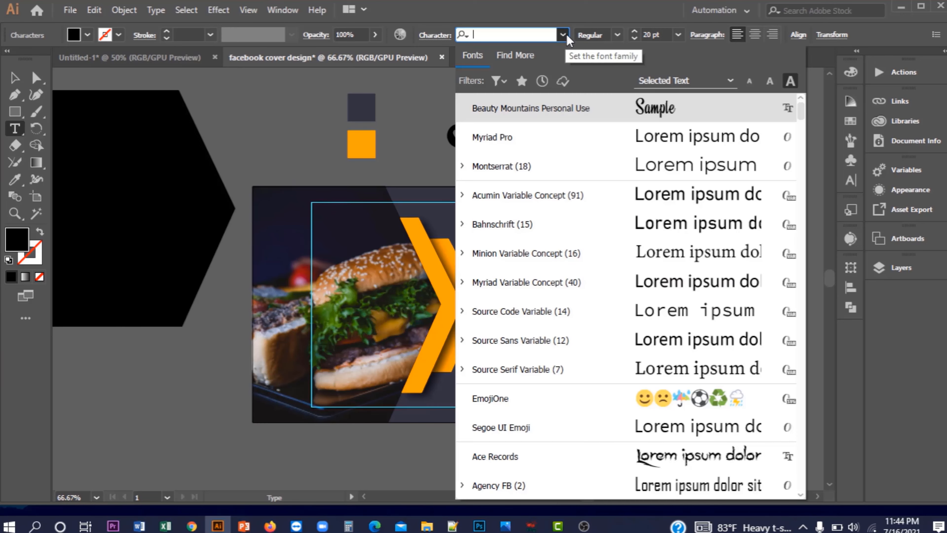
{"action": "type", "text": "mon"}
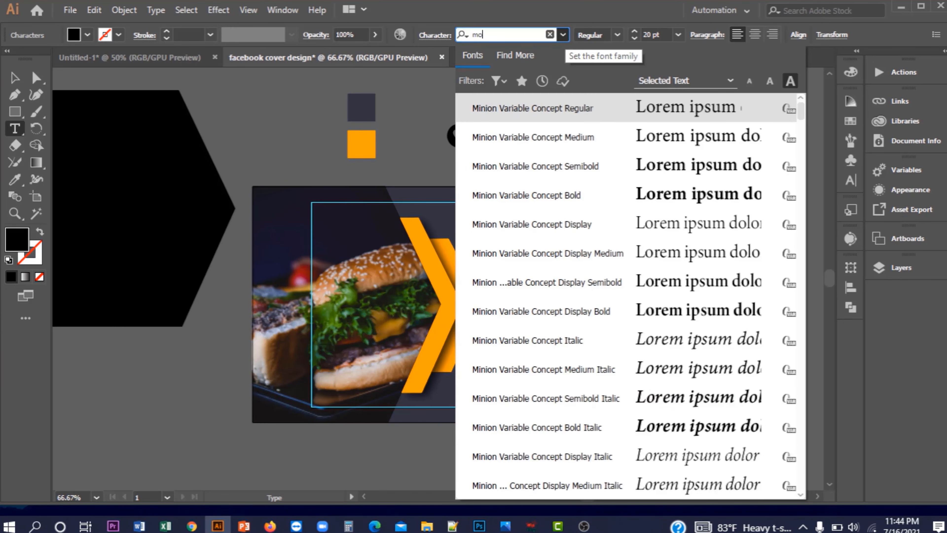
{"action": "scroll", "coordinate": [669, 310], "scroll_direction": "down", "scroll_amount": 4}
{"action": "left_click", "coordinate": [668, 311]}
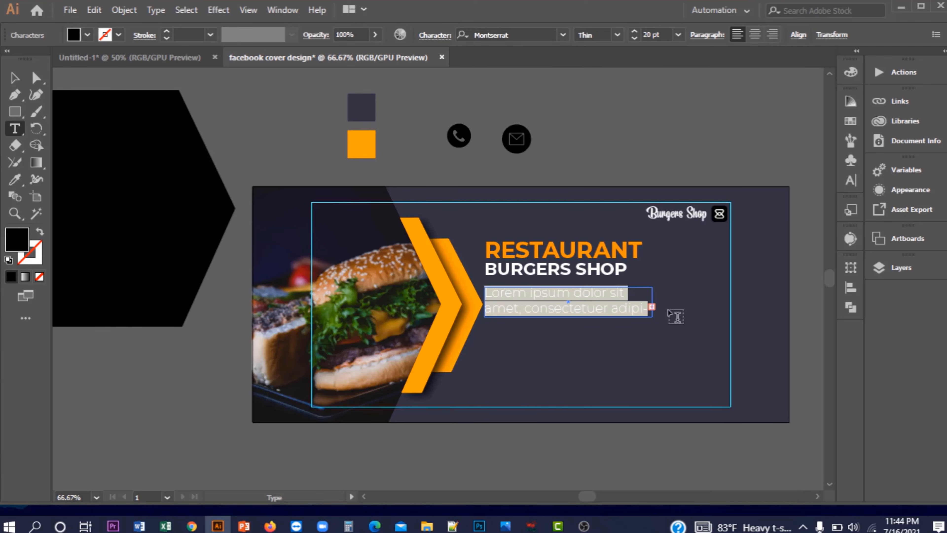
Set the paragraph text to 15 pt with a white fill
{"action": "left_click", "coordinate": [634, 38]}
{"action": "left_click", "coordinate": [634, 37]}
{"action": "left_click", "coordinate": [634, 38]}
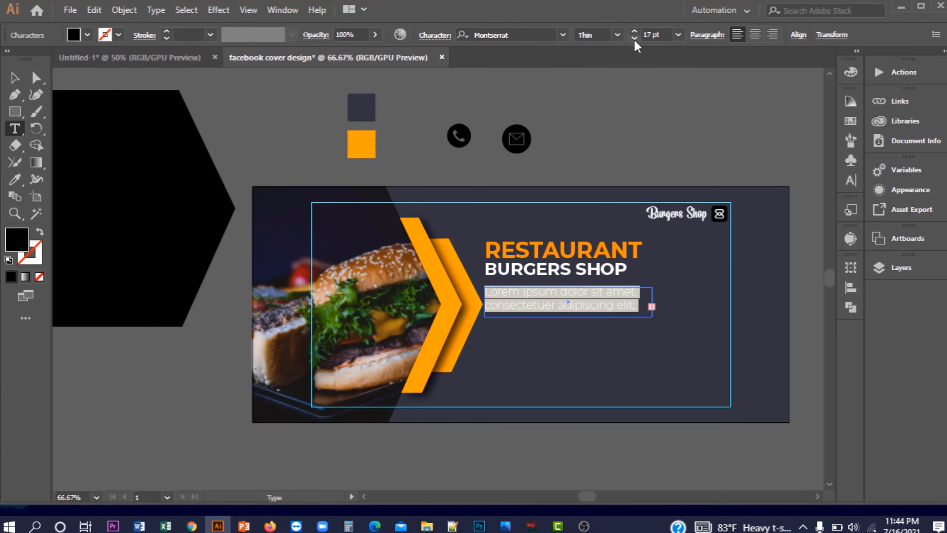
{"action": "left_click", "coordinate": [634, 38]}
{"action": "left_click", "coordinate": [634, 38]}
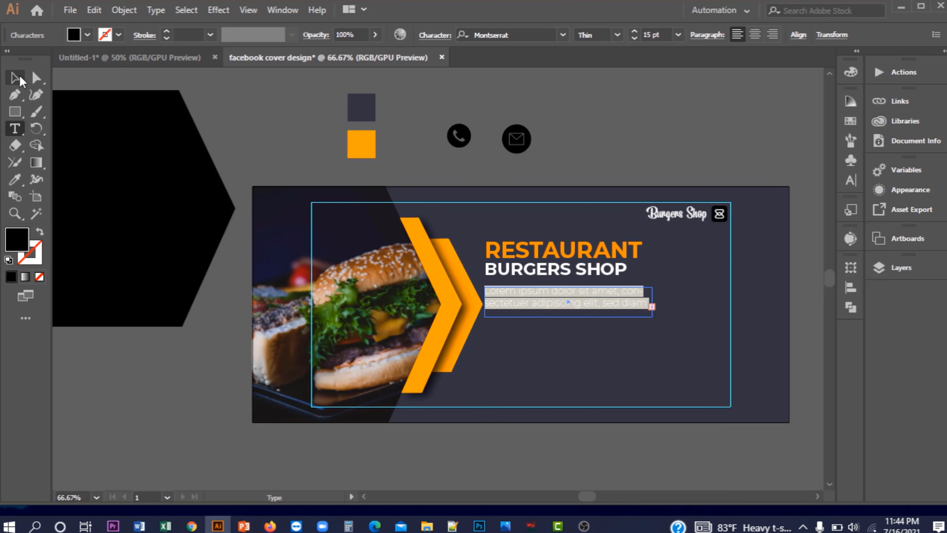
{"action": "left_click", "coordinate": [15, 78]}
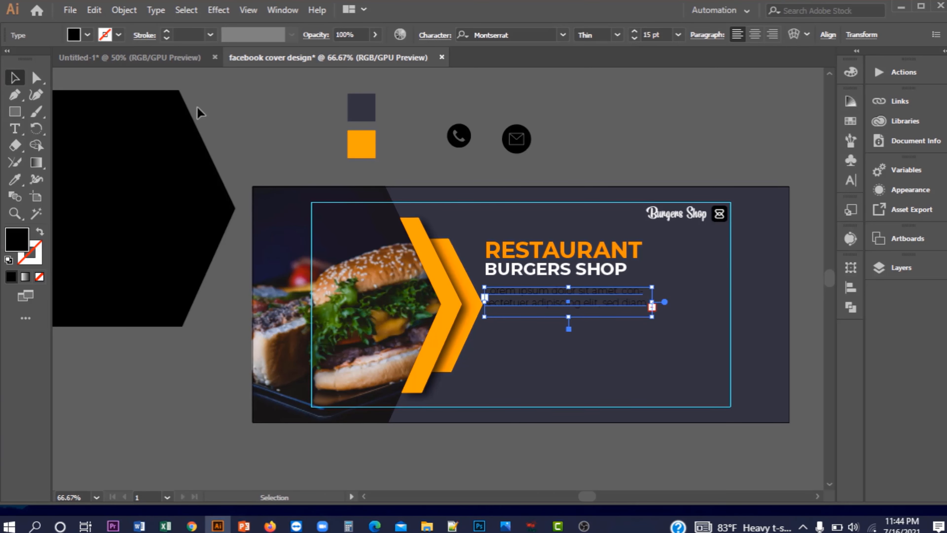
{"action": "left_click", "coordinate": [75, 35]}
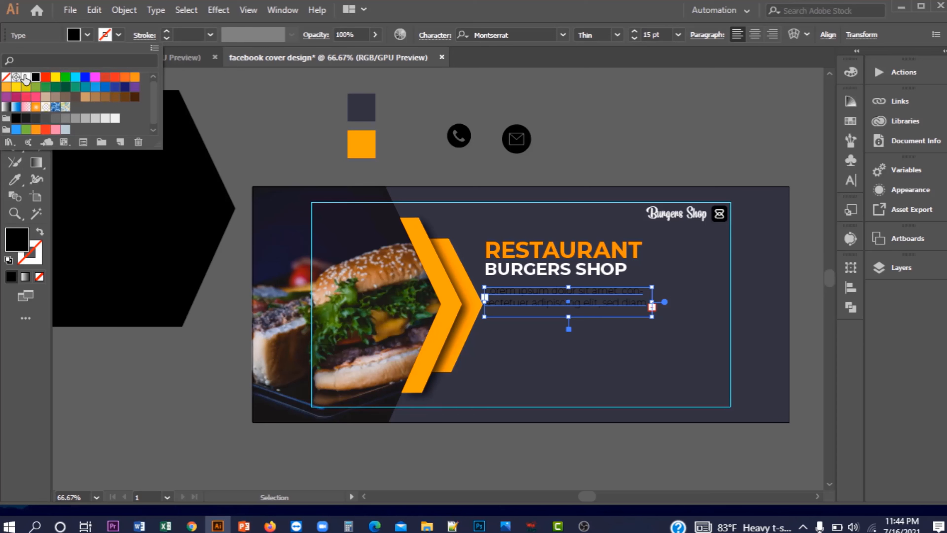
{"action": "left_click", "coordinate": [25, 78]}
{"action": "left_click", "coordinate": [87, 36]}
Change the paragraph's Montserrat weight to Light
{"action": "left_click", "coordinate": [283, 131]}
{"action": "left_click_drag", "start_coordinate": [580, 303], "coordinate": [342, 291]}
{"action": "left_click", "coordinate": [342, 292]}
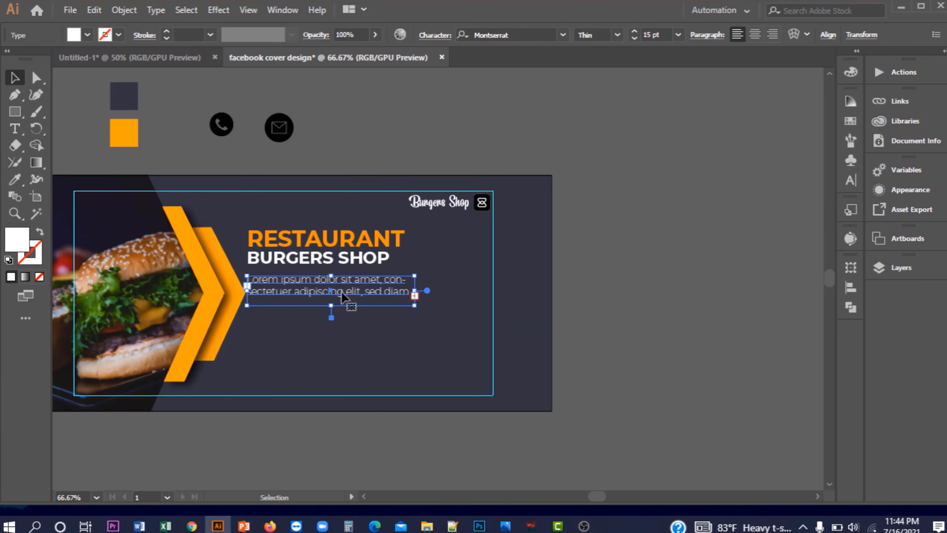
{"action": "left_click", "coordinate": [616, 36]}
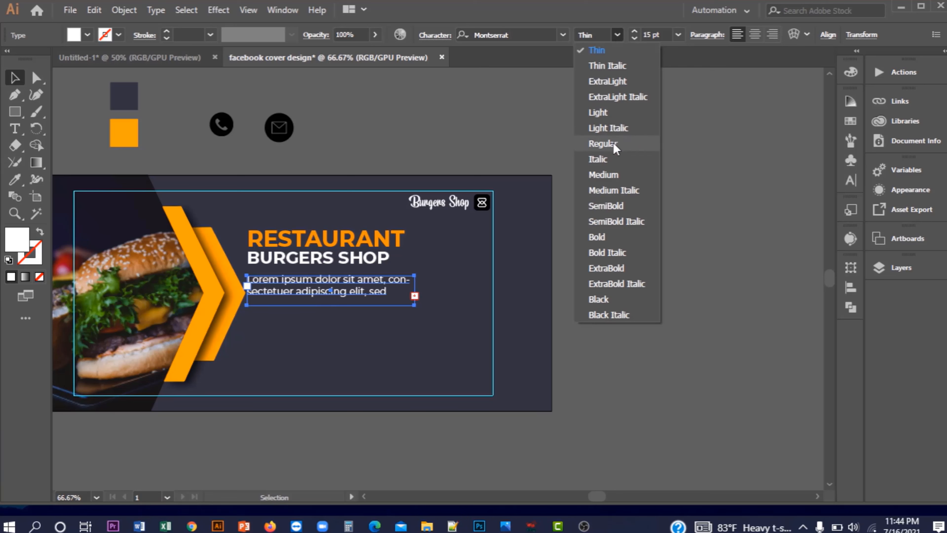
{"action": "left_click", "coordinate": [598, 112]}
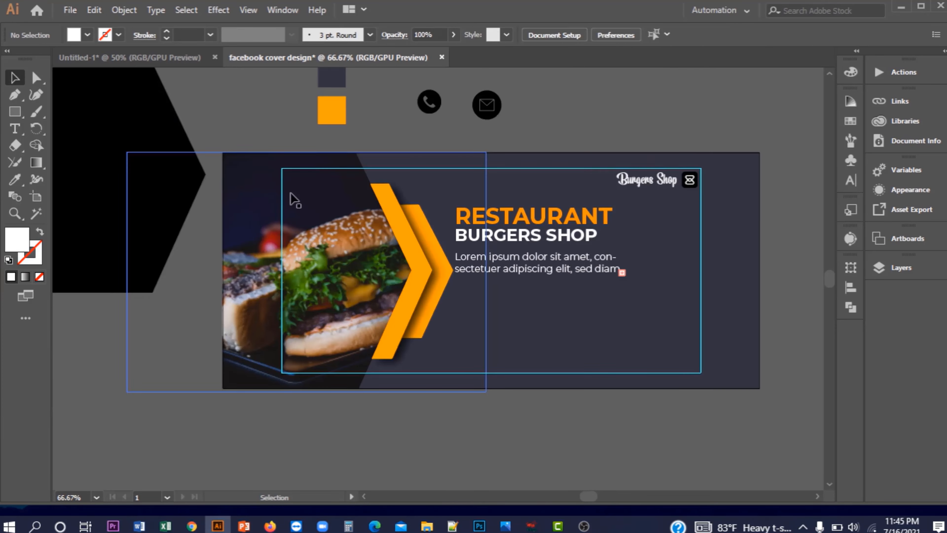
Draw a white rectangle below the paragraph and fully round its corners into a pill button
{"action": "left_click", "coordinate": [13, 113]}
{"action": "left_click", "coordinate": [48, 107]}
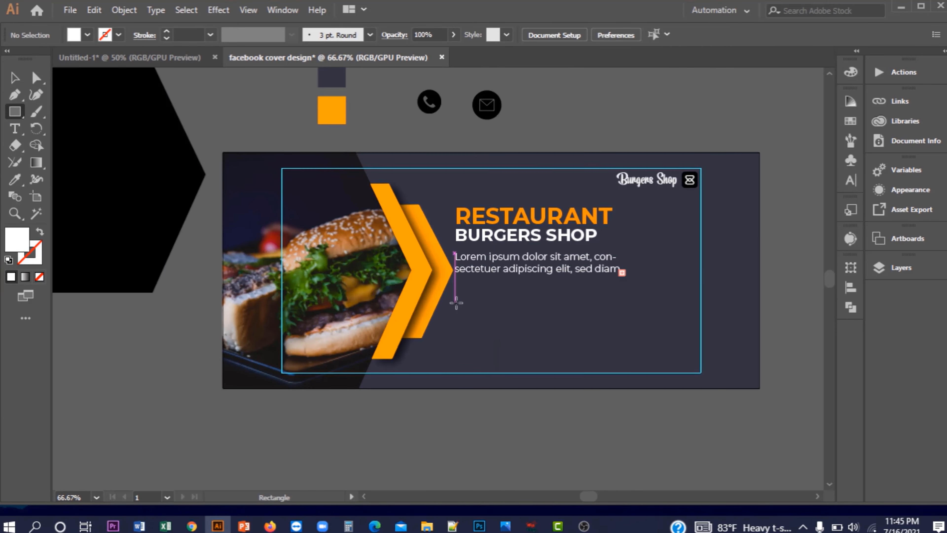
{"action": "left_click_drag", "start_coordinate": [456, 303], "coordinate": [556, 327]}
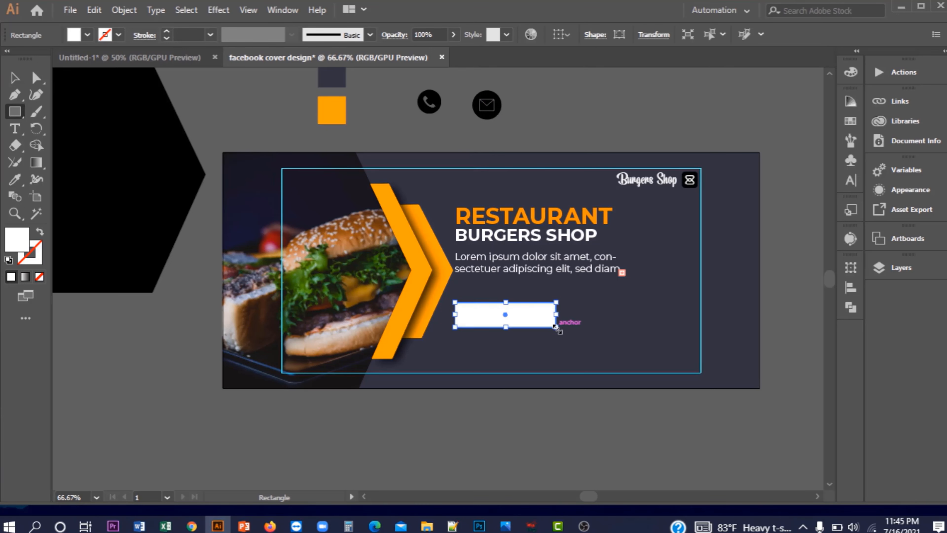
{"action": "scroll", "coordinate": [532, 322], "scroll_direction": "up", "scroll_amount": 2}
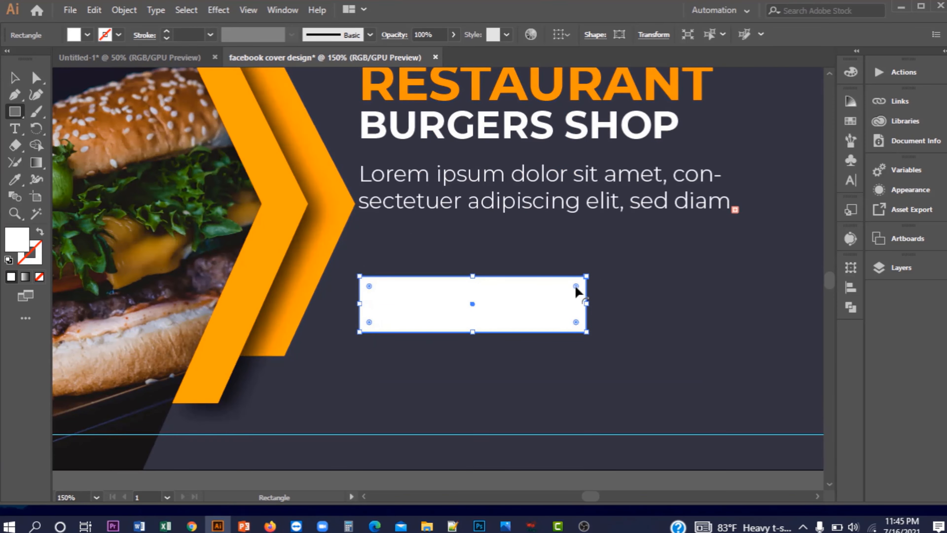
{"action": "left_click_drag", "start_coordinate": [576, 287], "coordinate": [529, 294]}
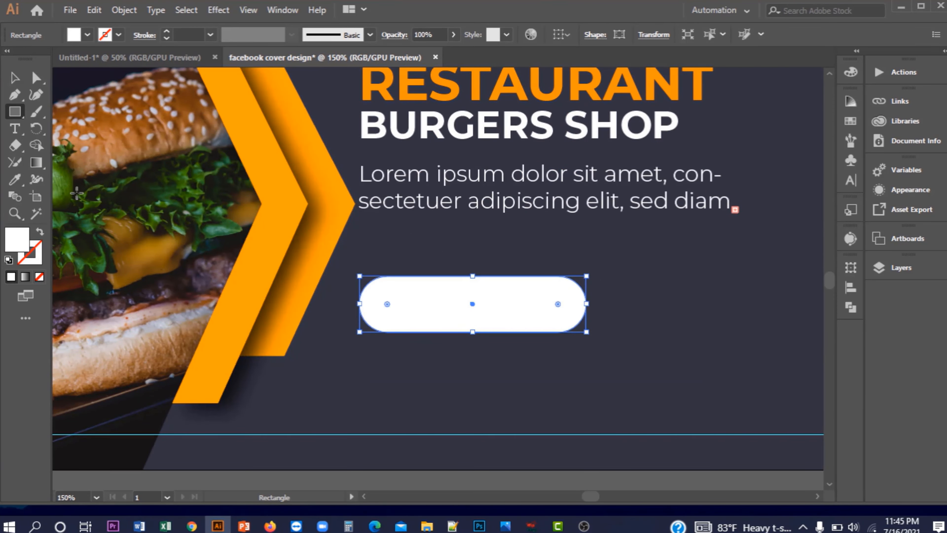
{"action": "key", "text": "v"}
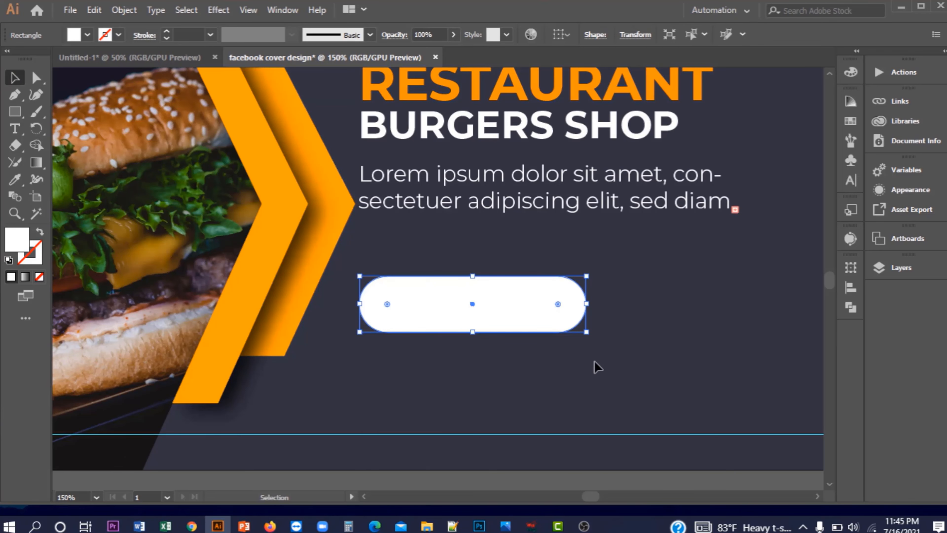
{"action": "left_click", "coordinate": [598, 368]}
{"action": "scroll", "coordinate": [440, 372], "scroll_direction": "down", "scroll_amount": 2}
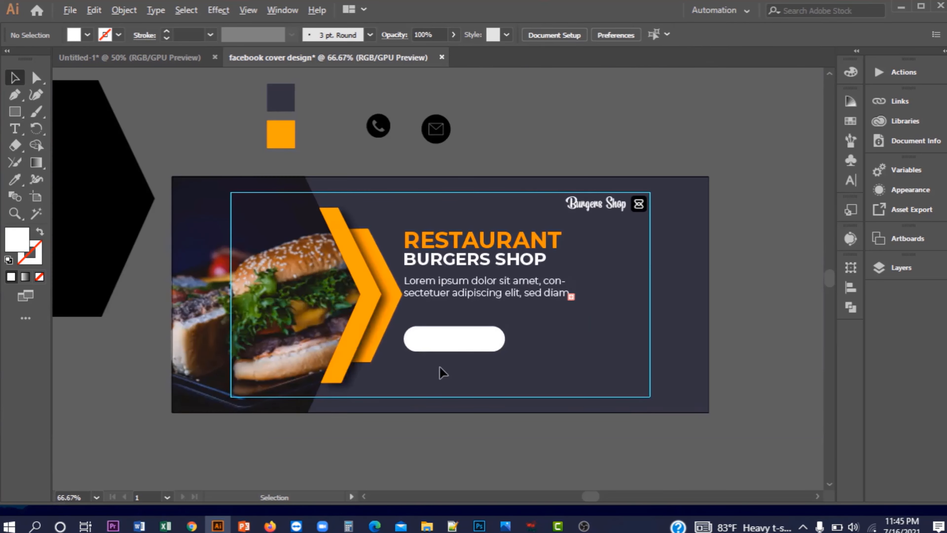
{"action": "left_click", "coordinate": [15, 130]}
Create a new 'Shop Now' text line above the artboard
{"action": "left_click", "coordinate": [508, 137]}
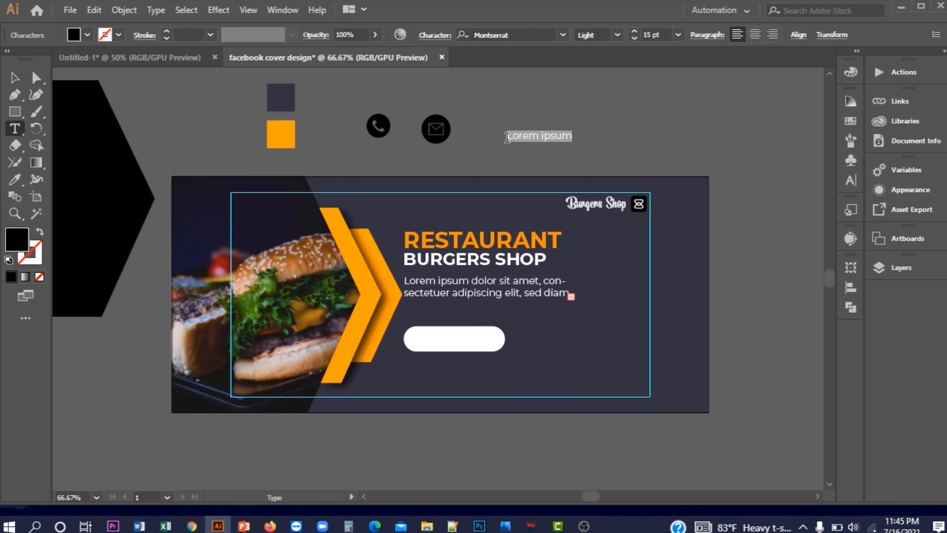
{"action": "key", "text": "BackSpace"}
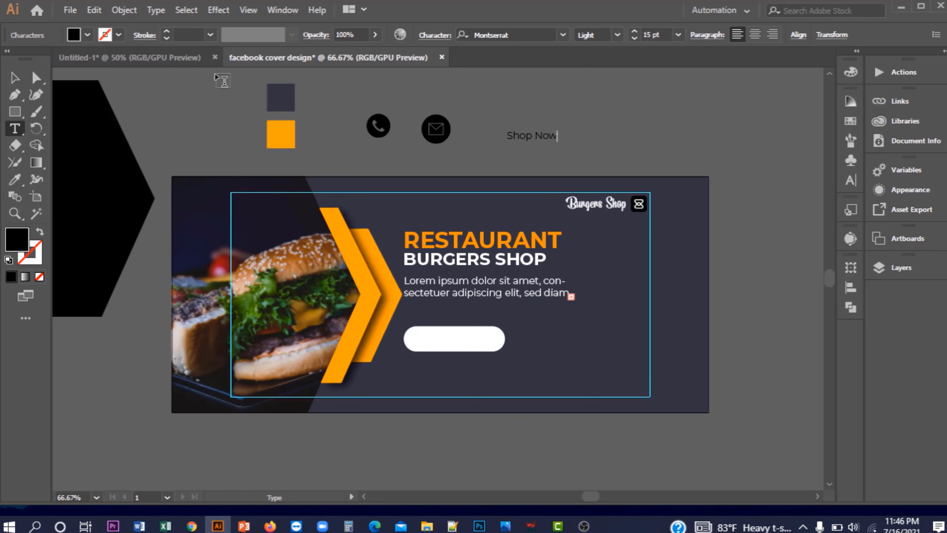
{"action": "left_click", "coordinate": [15, 80]}
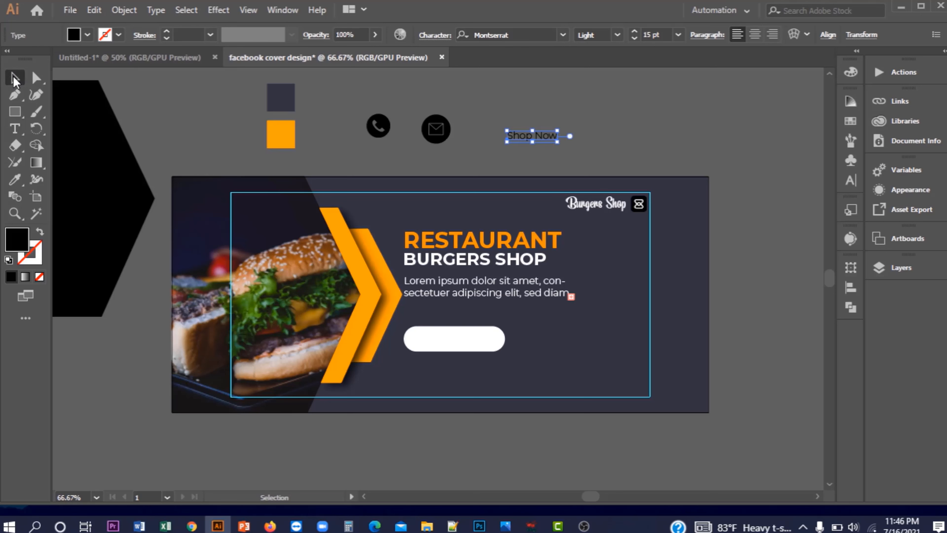
Fill the white pill button with the chevrons' orange using the Eyedropper
{"action": "left_click", "coordinate": [460, 347]}
{"action": "left_click", "coordinate": [17, 180]}
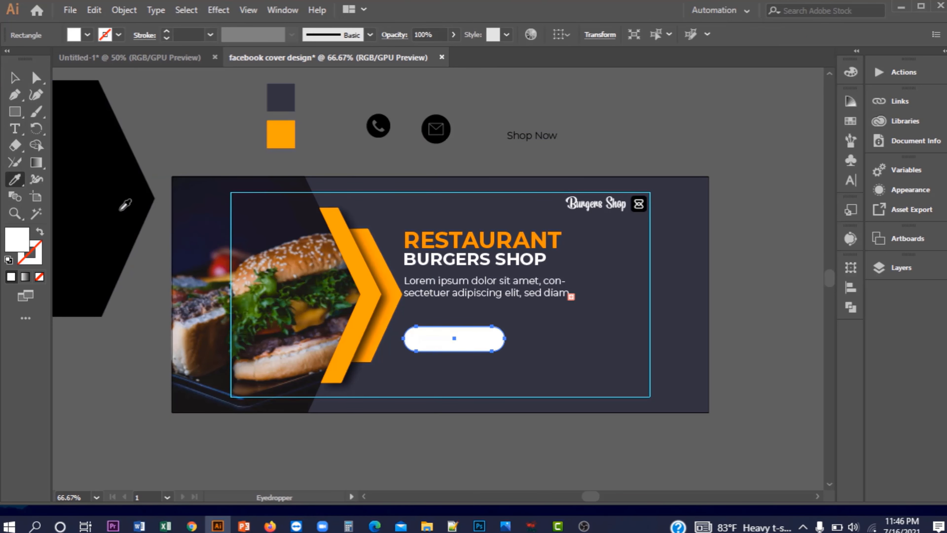
{"action": "left_click", "coordinate": [360, 267]}
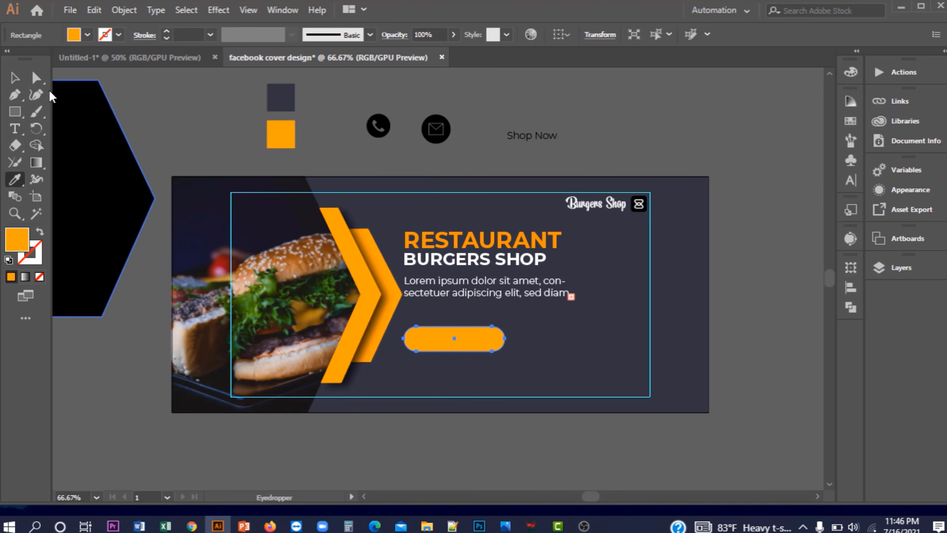
{"action": "left_click", "coordinate": [14, 78]}
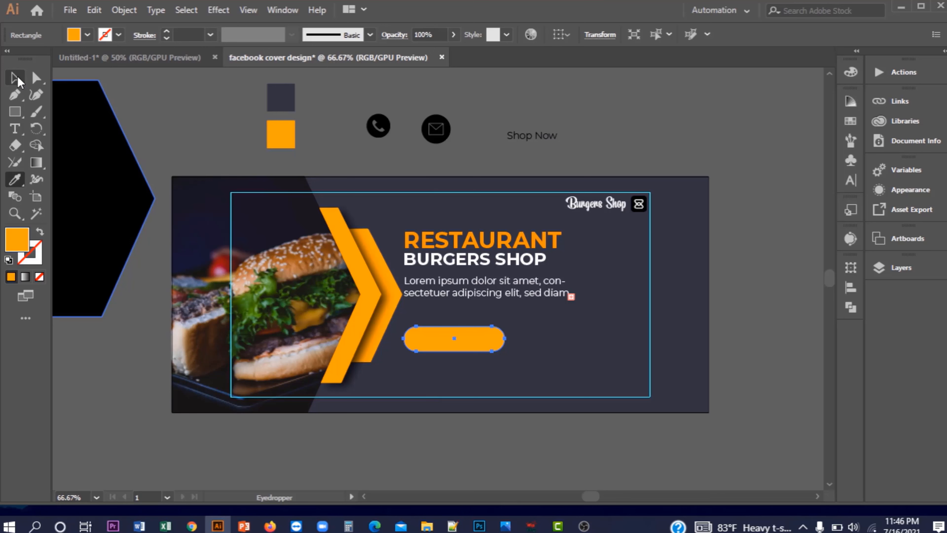
Set the Shop Now text to Montserrat Bold and move it nearer the artboard
{"action": "left_click", "coordinate": [537, 136]}
{"action": "left_click", "coordinate": [564, 35]}
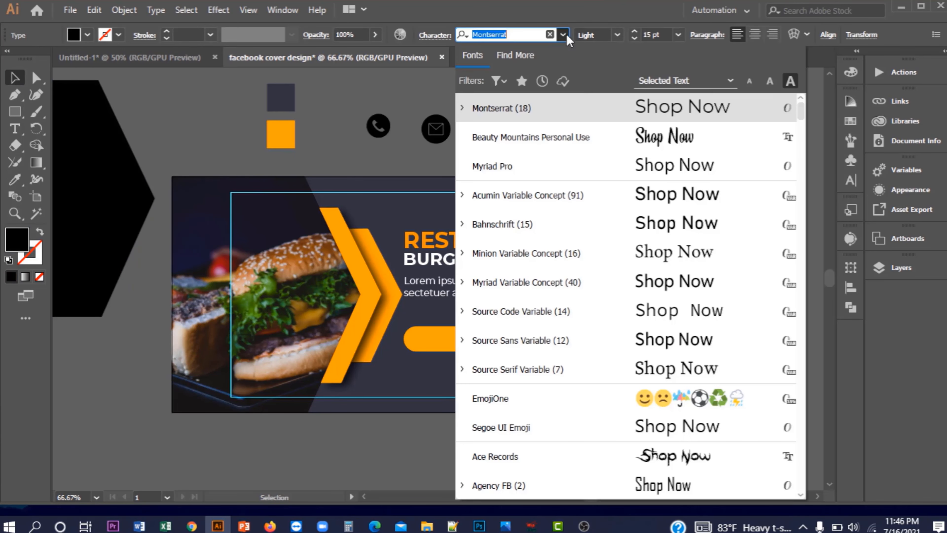
{"action": "left_click", "coordinate": [567, 36]}
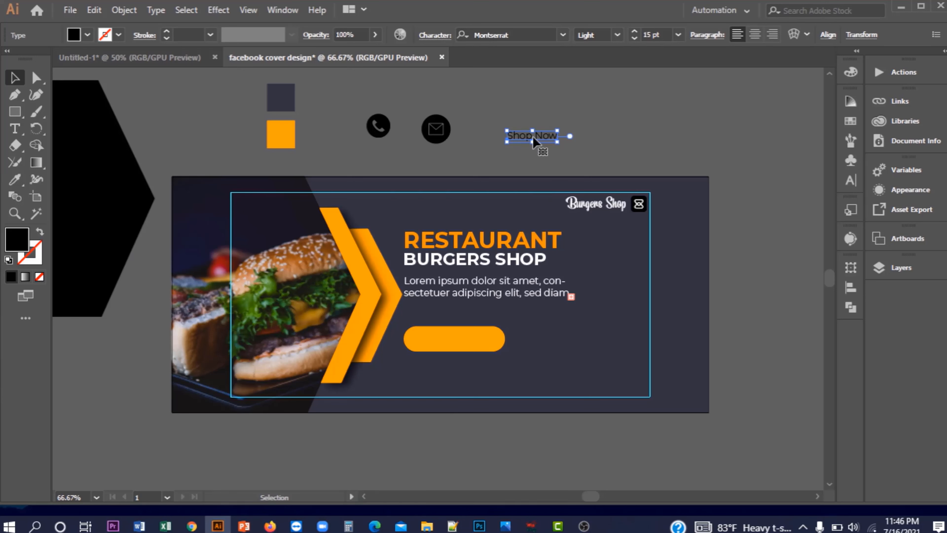
{"action": "left_click_drag", "start_coordinate": [534, 142], "coordinate": [456, 169]}
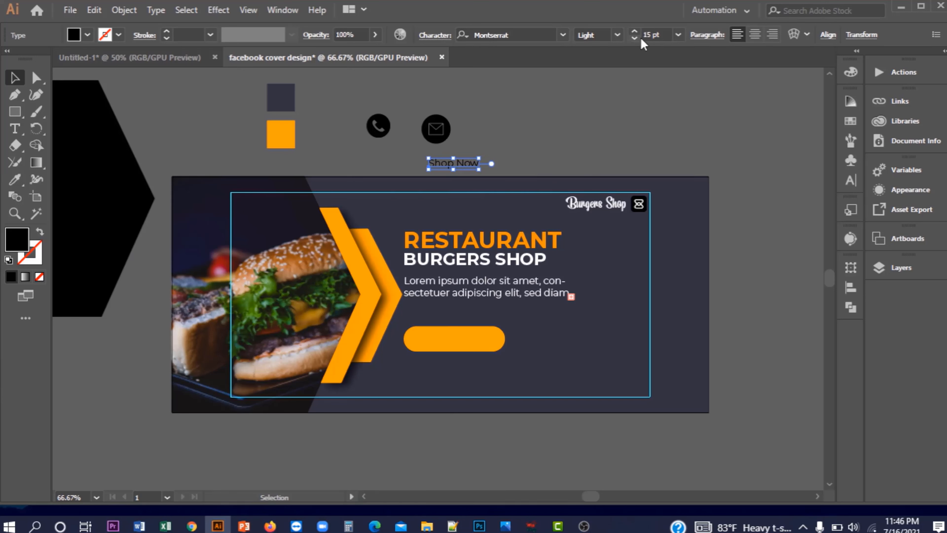
{"action": "left_click", "coordinate": [620, 35]}
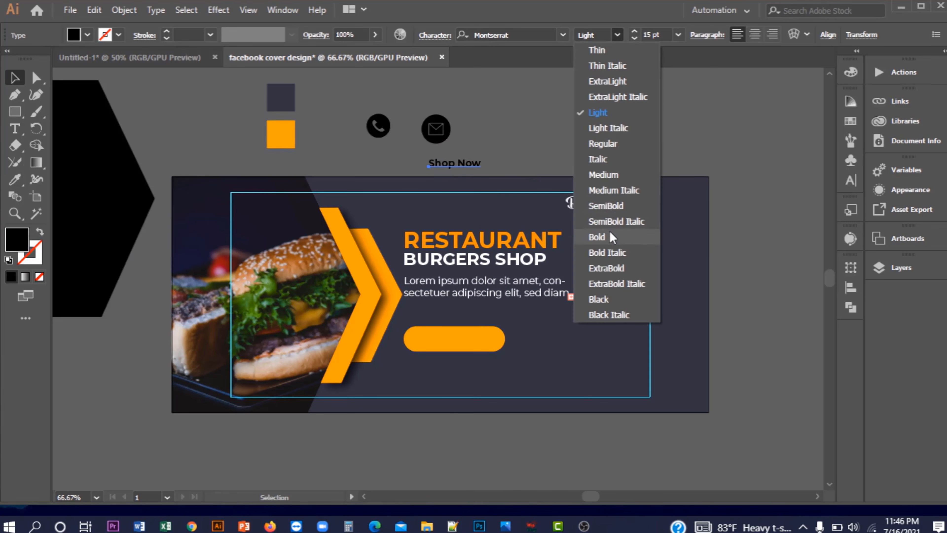
{"action": "left_click", "coordinate": [596, 237]}
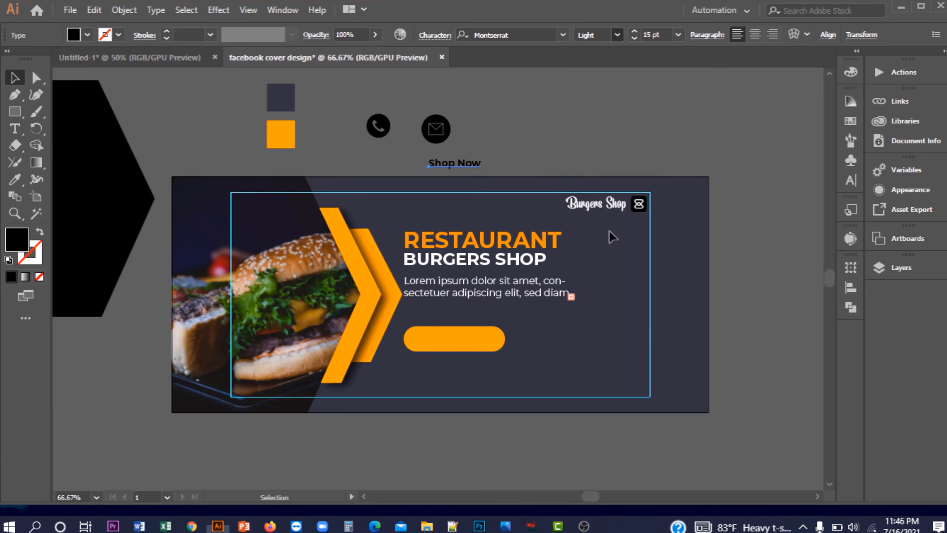
Enlarge Shop Now to 25 pt and drag it onto the orange button
{"action": "left_click", "coordinate": [634, 31]}
{"action": "left_click", "coordinate": [634, 31]}
{"action": "left_click", "coordinate": [634, 31]}
{"action": "left_click", "coordinate": [634, 31]}
{"action": "left_click", "coordinate": [634, 31]}
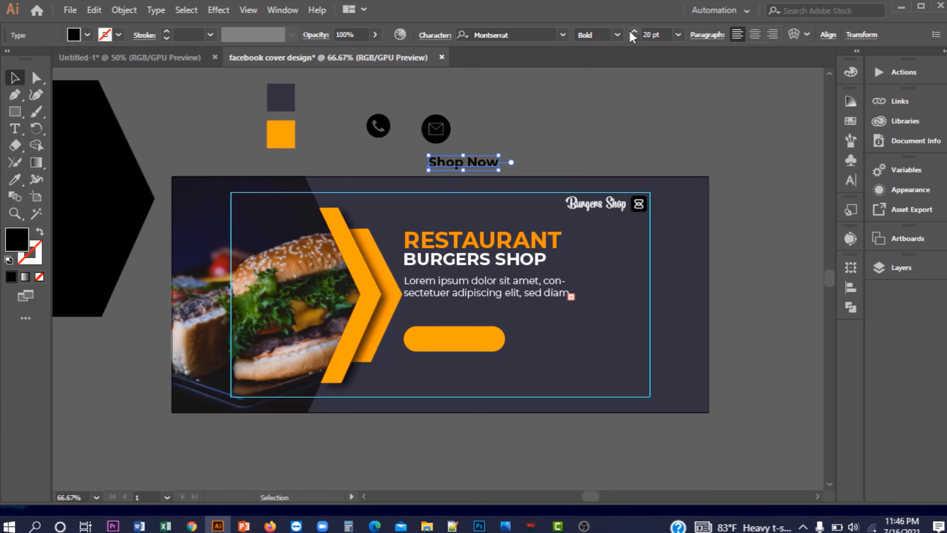
{"action": "left_click", "coordinate": [634, 32]}
{"action": "left_click", "coordinate": [634, 31]}
{"action": "left_click", "coordinate": [634, 31]}
{"action": "left_click", "coordinate": [634, 31]}
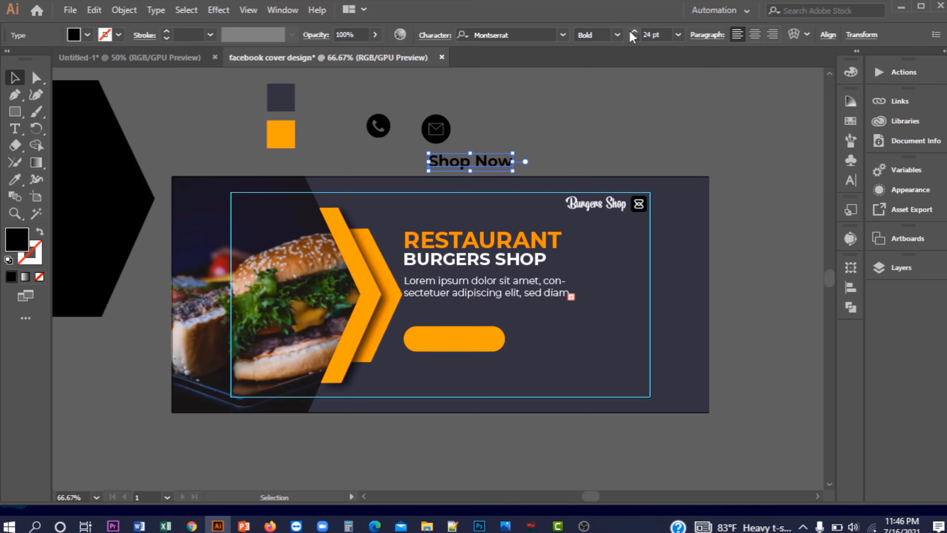
{"action": "left_click", "coordinate": [634, 32]}
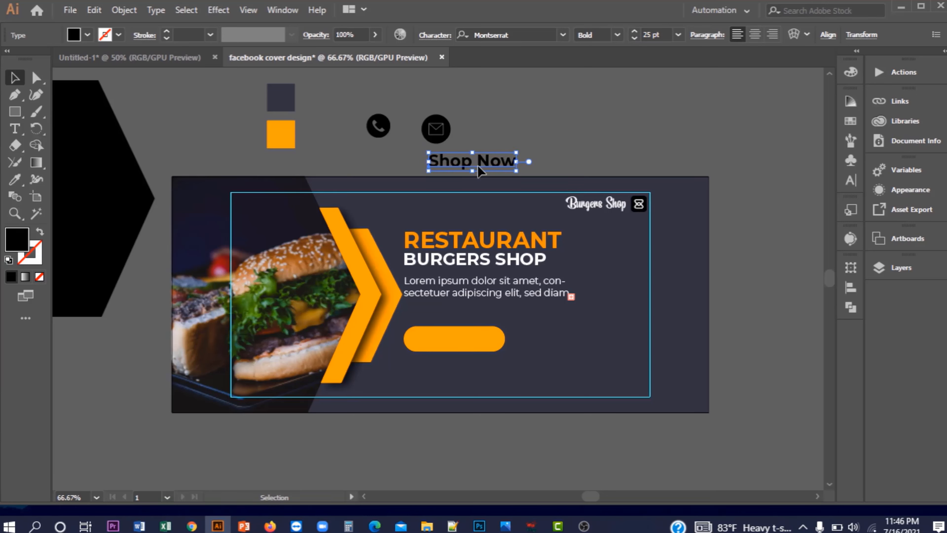
{"action": "left_click_drag", "start_coordinate": [480, 171], "coordinate": [460, 347]}
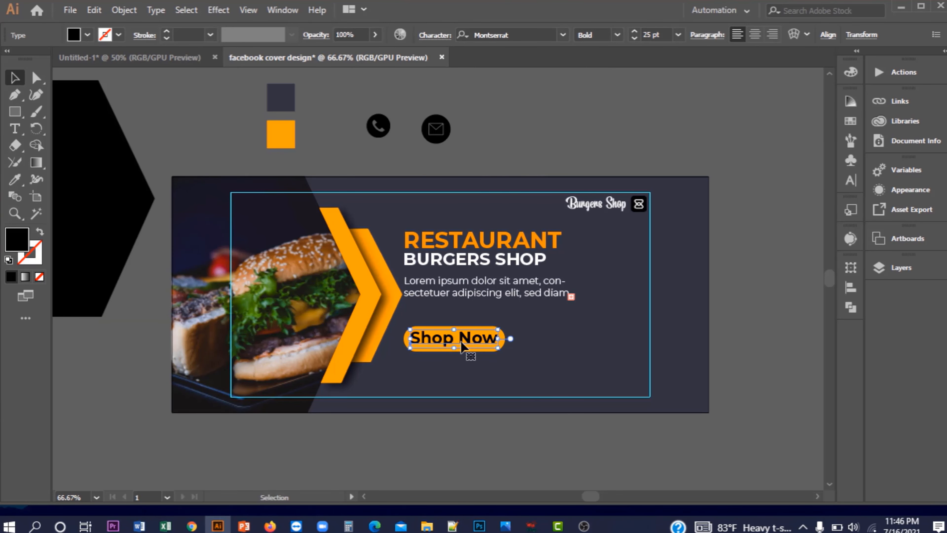
Centre the Shop Now text horizontally and vertically on the orange button
{"action": "scroll", "coordinate": [470, 339], "scroll_direction": "up", "scroll_amount": 2}
{"action": "left_click", "coordinate": [503, 372]}
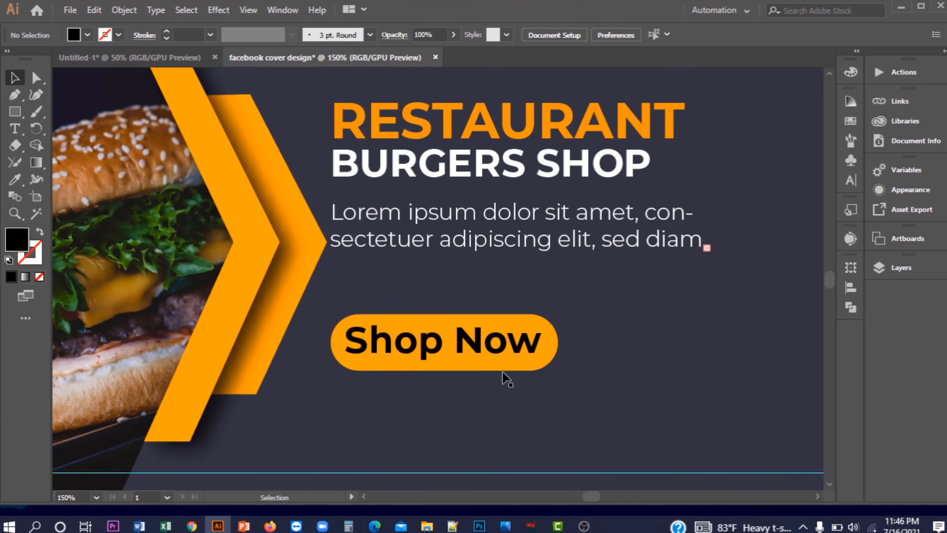
{"action": "left_click", "coordinate": [503, 370]}
{"action": "left_click", "coordinate": [494, 344], "text": "shift"}
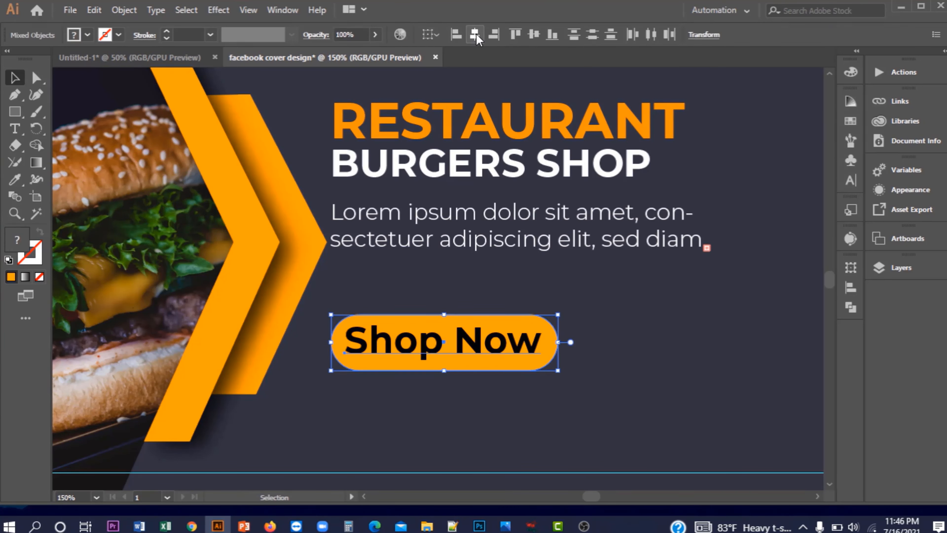
{"action": "left_click", "coordinate": [475, 35]}
{"action": "left_click", "coordinate": [534, 35]}
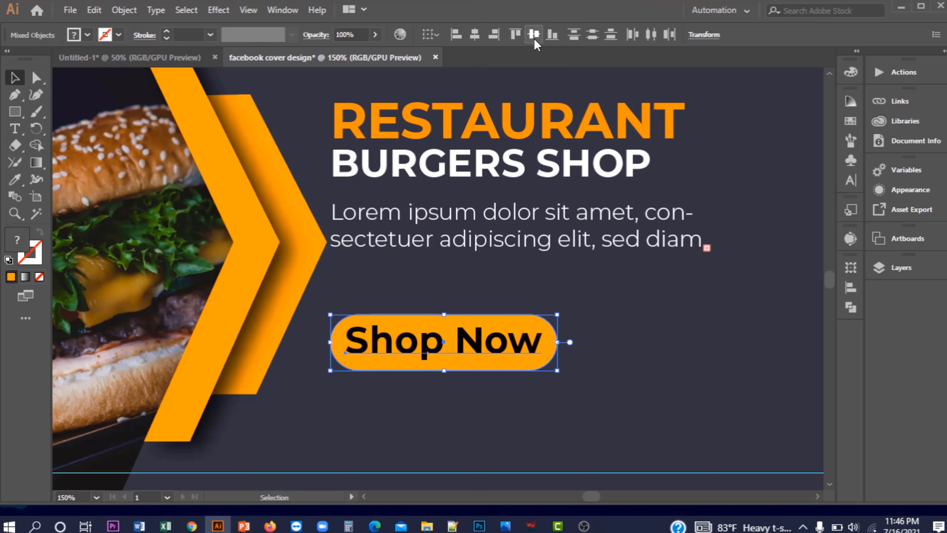
Group the text with its button and nudge the group slightly higher
{"action": "right_click", "coordinate": [484, 351]}
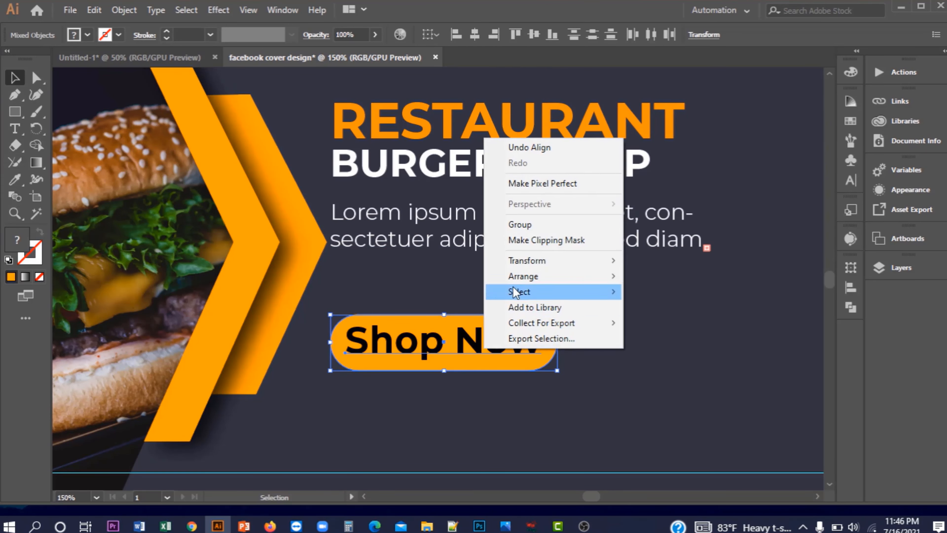
{"action": "left_click", "coordinate": [524, 225]}
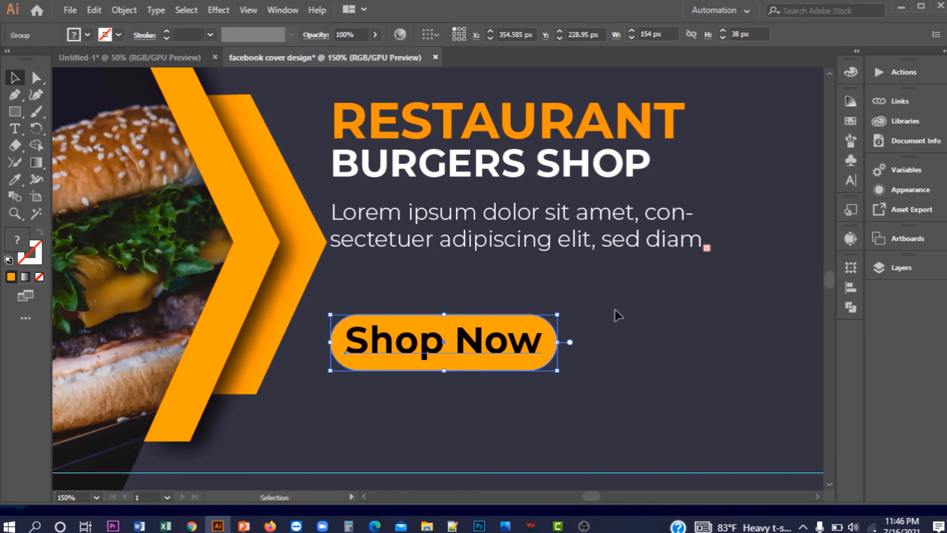
{"action": "left_click", "coordinate": [626, 328]}
{"action": "scroll", "coordinate": [582, 339], "scroll_direction": "down", "scroll_amount": 1}
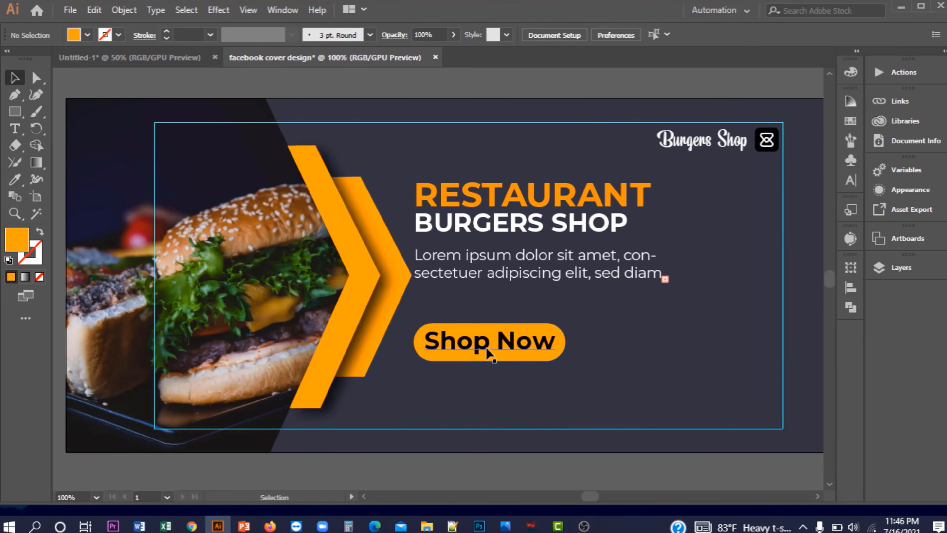
{"action": "scroll", "coordinate": [488, 340], "scroll_direction": "down", "scroll_amount": 1}
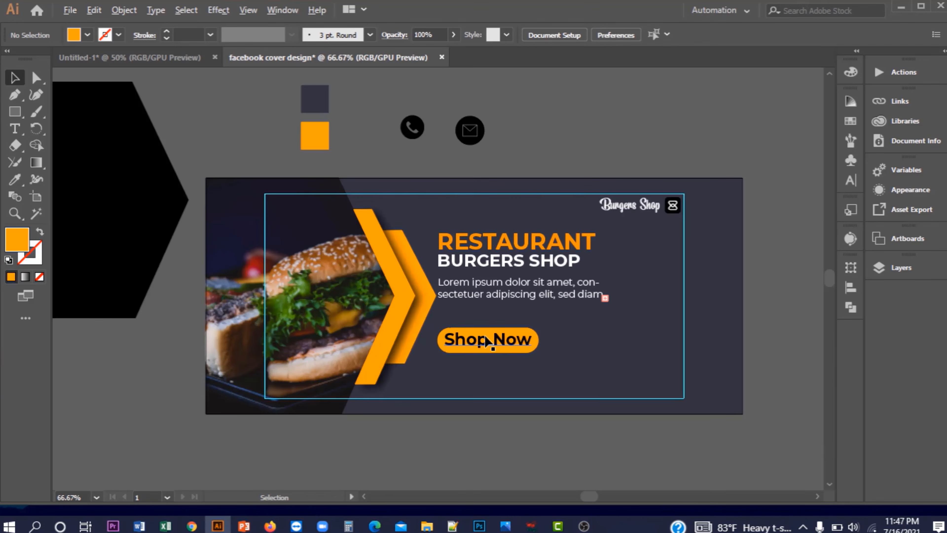
{"action": "left_click", "coordinate": [473, 345]}
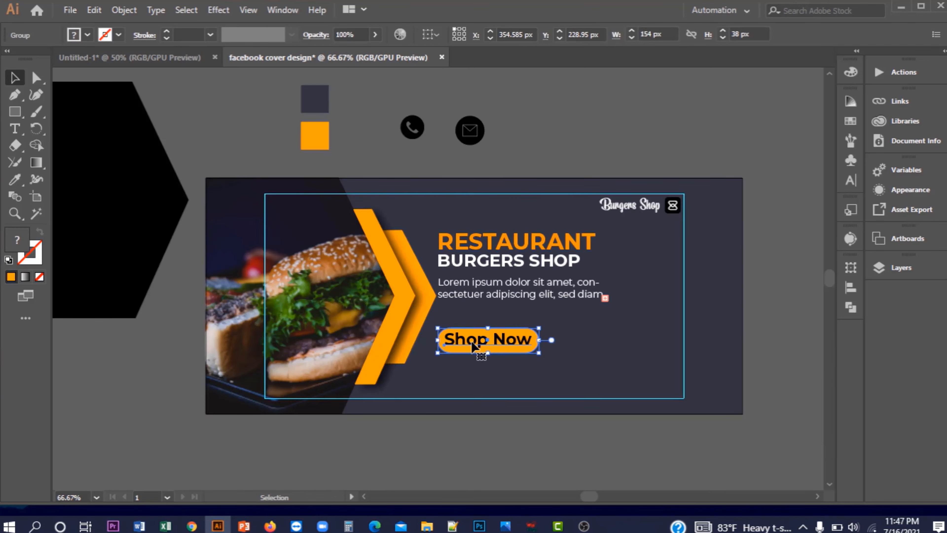
{"action": "left_click_drag", "start_coordinate": [470, 346], "coordinate": [468, 340]}
Drag the phone and mail icons from the pasteboard to below Shop Now
{"action": "left_click", "coordinate": [572, 142]}
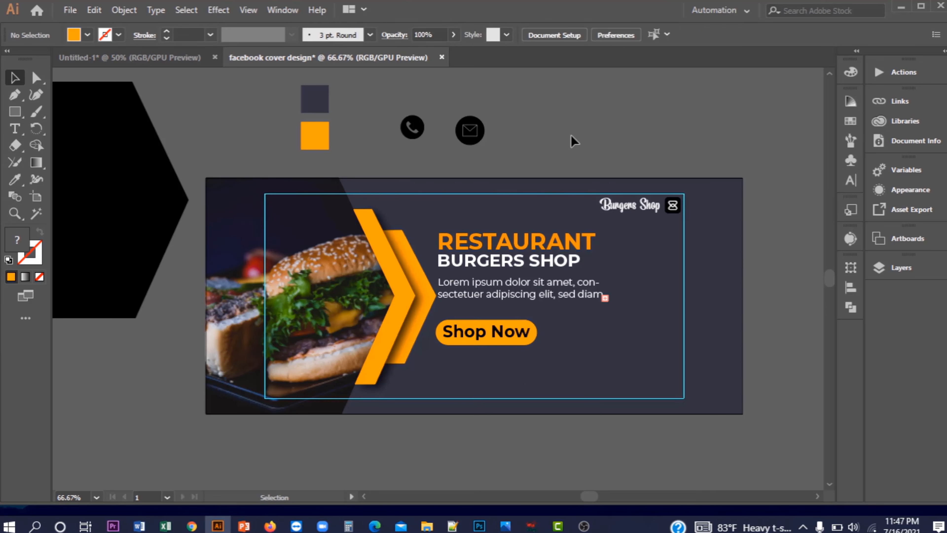
{"action": "key", "text": "ctrl+minus"}
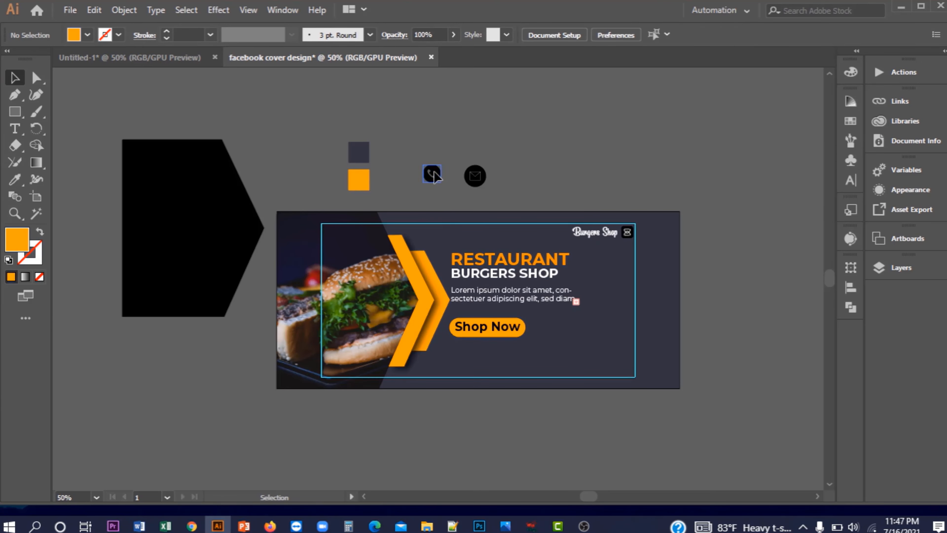
{"action": "left_click_drag", "start_coordinate": [432, 173], "coordinate": [461, 361]}
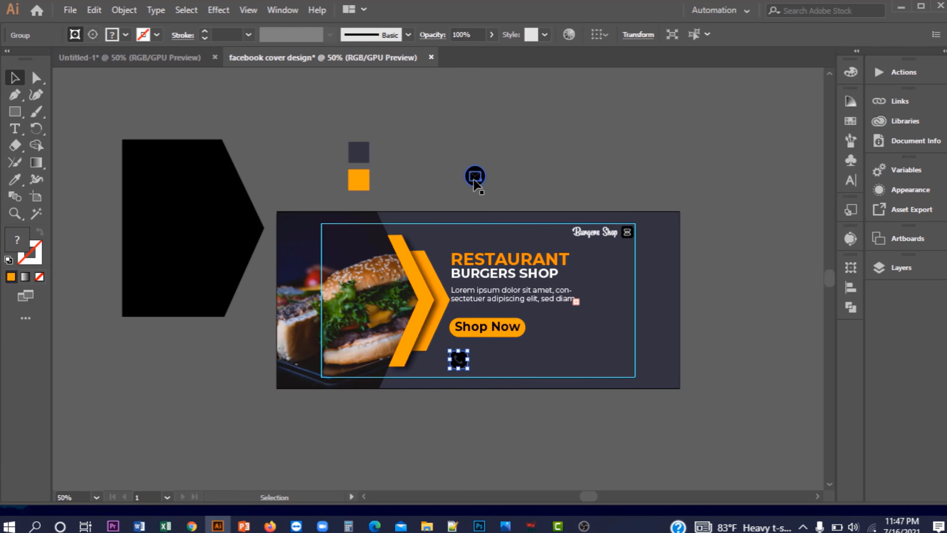
{"action": "left_click_drag", "start_coordinate": [474, 179], "coordinate": [556, 362]}
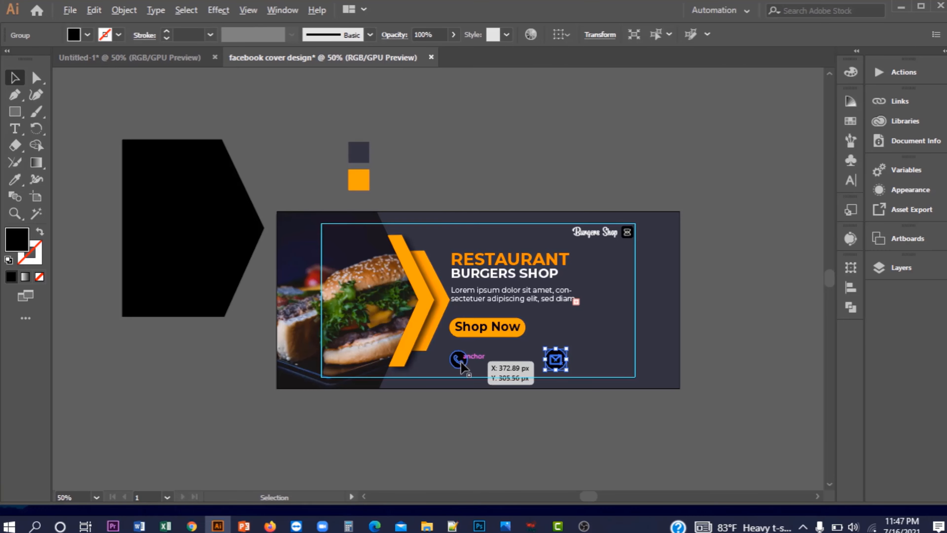
{"action": "scroll", "coordinate": [462, 365], "scroll_direction": "up", "scroll_amount": 4}
Scale the phone icon down to 16 px
{"action": "left_click", "coordinate": [453, 353]}
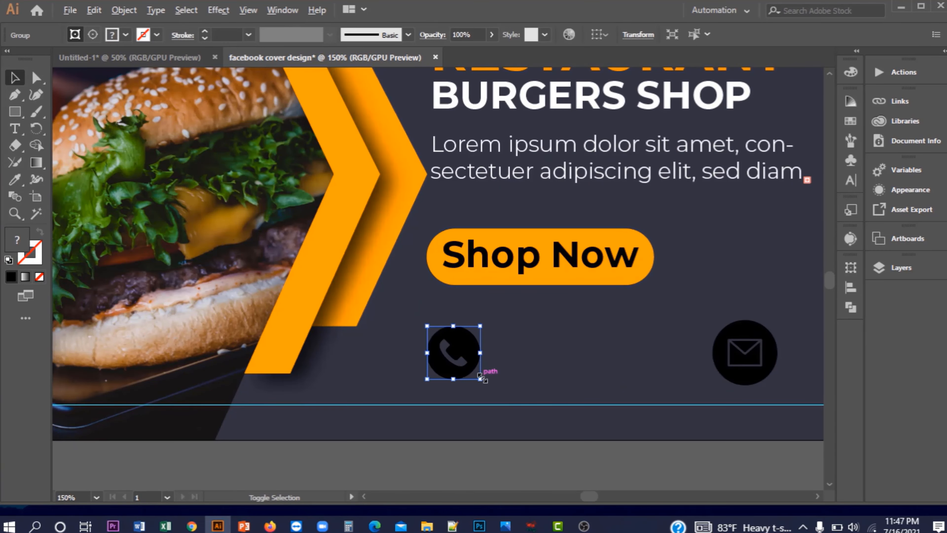
{"action": "left_click_drag", "start_coordinate": [481, 378], "coordinate": [464, 371]}
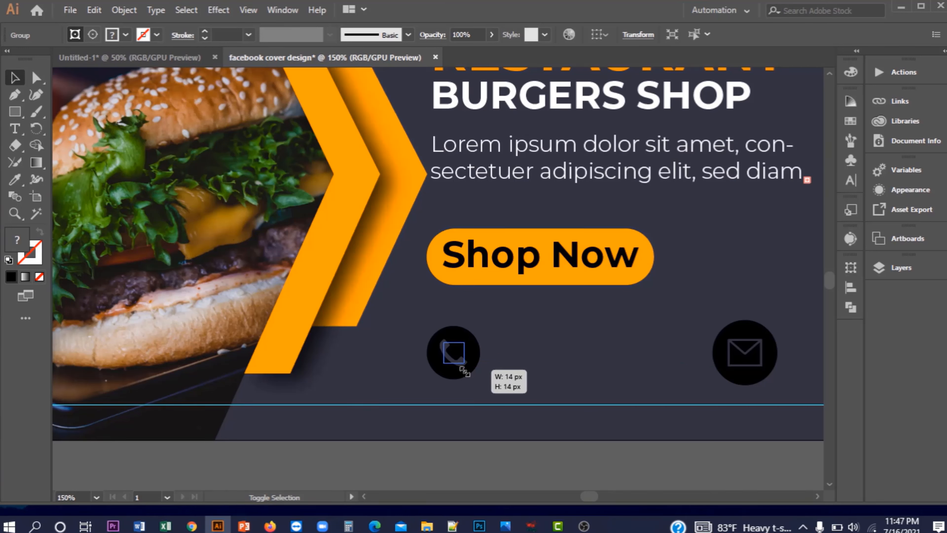
{"action": "left_click_drag", "start_coordinate": [465, 371], "coordinate": [463, 374]}
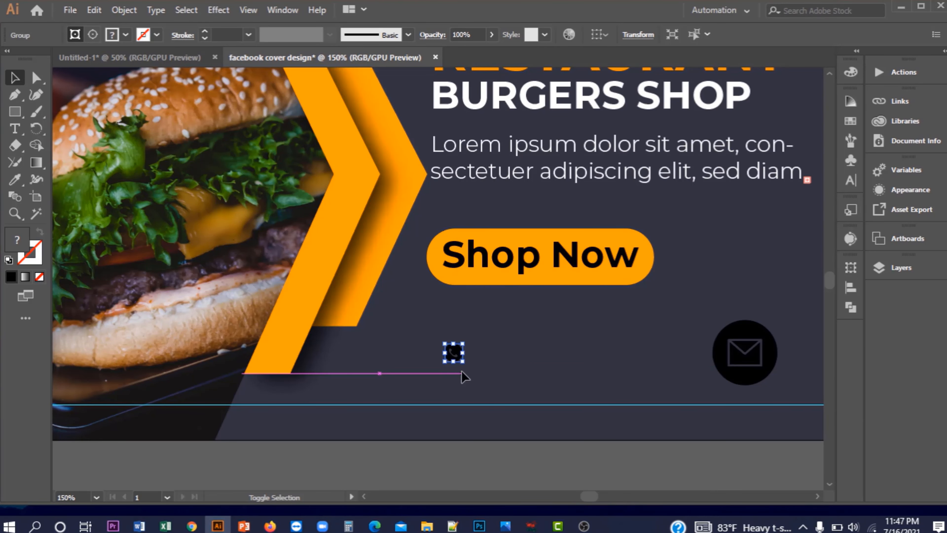
{"action": "left_click", "coordinate": [505, 368]}
{"action": "key", "text": "ctrl+1"}
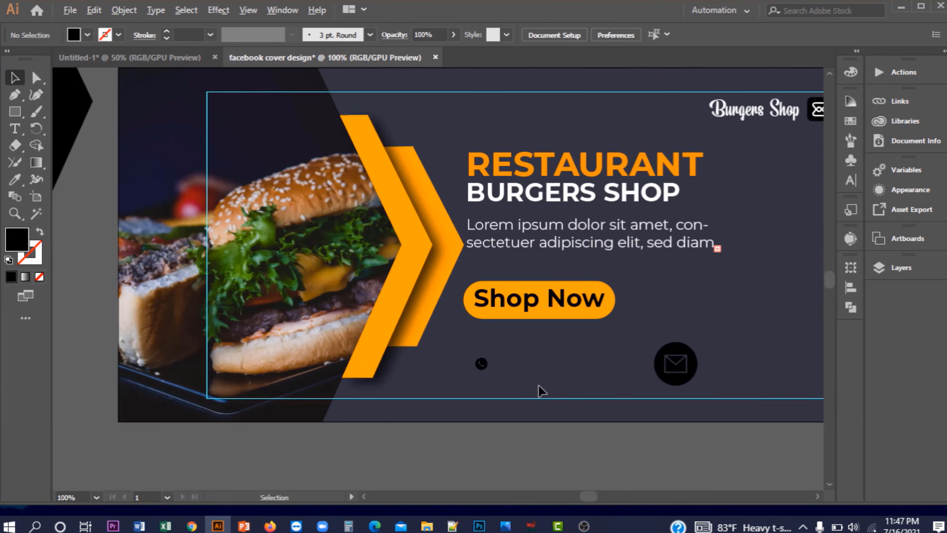
{"action": "scroll", "coordinate": [538, 385], "scroll_direction": "down", "scroll_amount": 1}
{"action": "left_click_drag", "start_coordinate": [539, 385], "coordinate": [433, 374]}
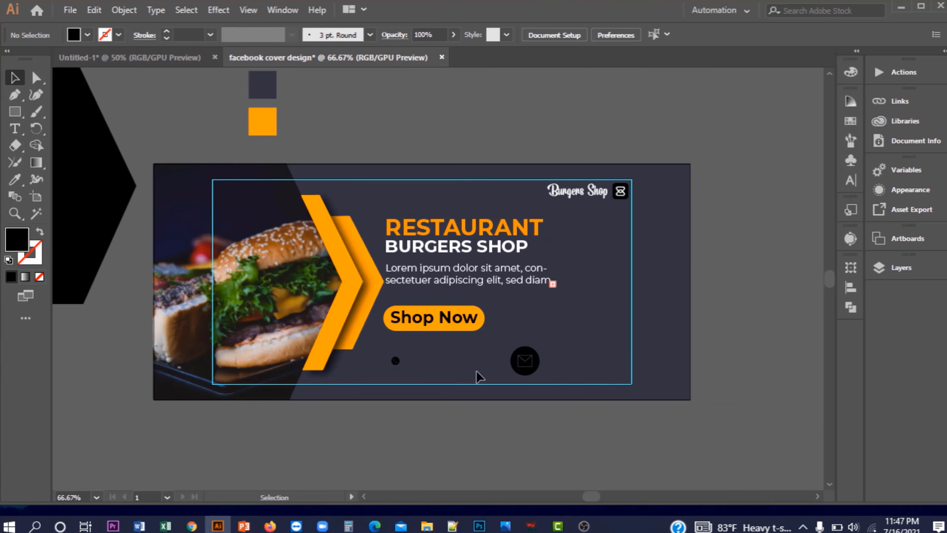
{"action": "left_click", "coordinate": [534, 374]}
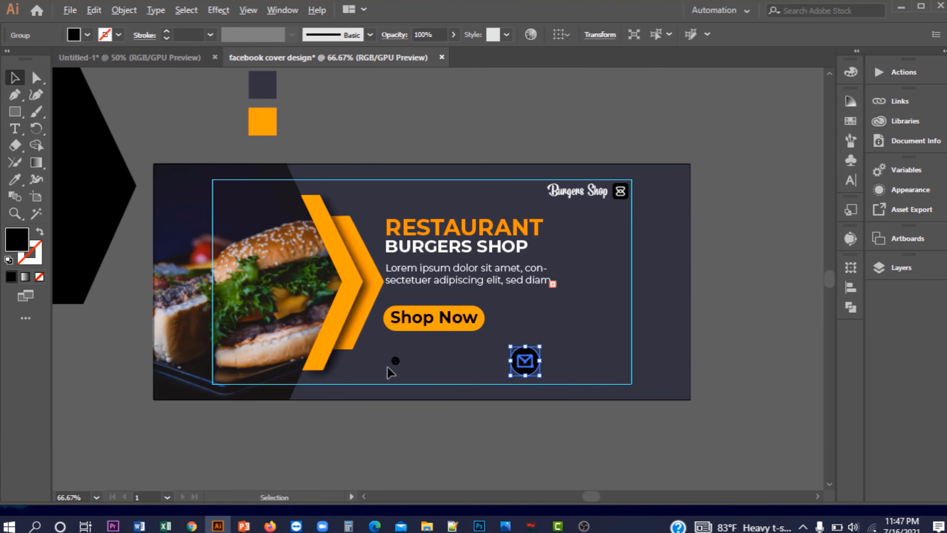
{"action": "scroll", "coordinate": [390, 365], "scroll_direction": "up", "scroll_amount": 1}
{"action": "left_click", "coordinate": [398, 361]}
{"action": "scroll", "coordinate": [408, 364], "scroll_direction": "up", "scroll_amount": 2}
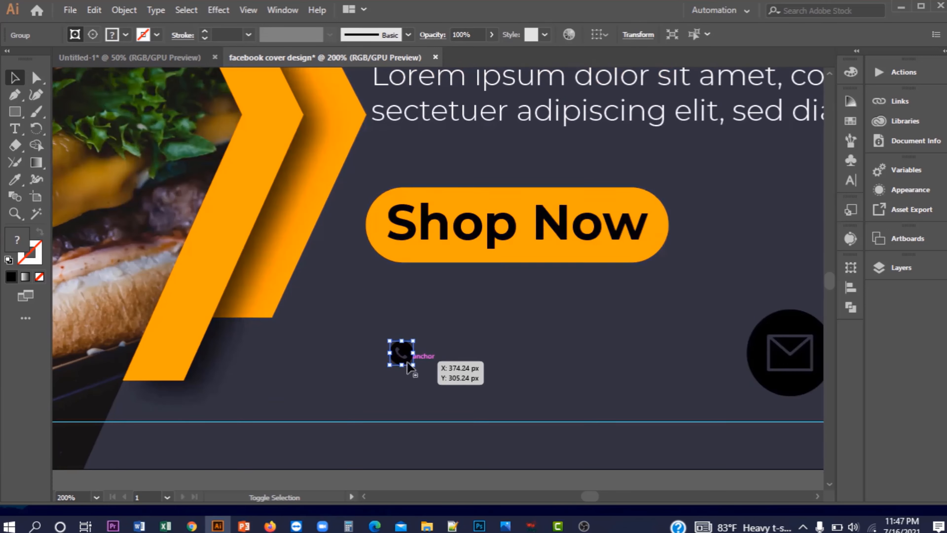
{"action": "left_click_drag", "start_coordinate": [413, 364], "coordinate": [418, 369]}
Shrink the mail icon to 16 px to match the phone icon
{"action": "scroll", "coordinate": [450, 405], "scroll_direction": "down", "scroll_amount": 2}
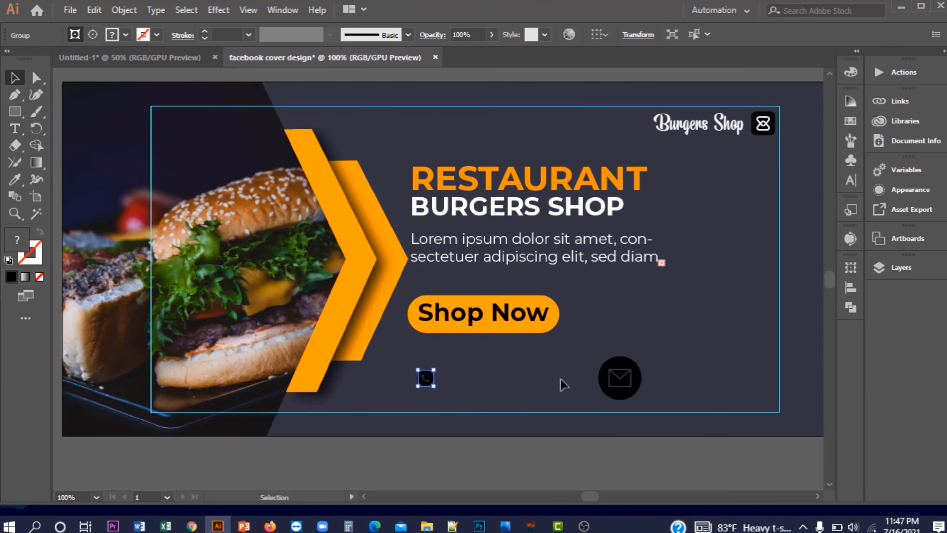
{"action": "left_click", "coordinate": [621, 379]}
{"action": "left_click_drag", "start_coordinate": [642, 399], "coordinate": [636, 387]}
{"action": "scroll", "coordinate": [629, 390], "scroll_direction": "up", "scroll_amount": 2}
{"action": "scroll", "coordinate": [529, 399], "scroll_direction": "down", "scroll_amount": 1}
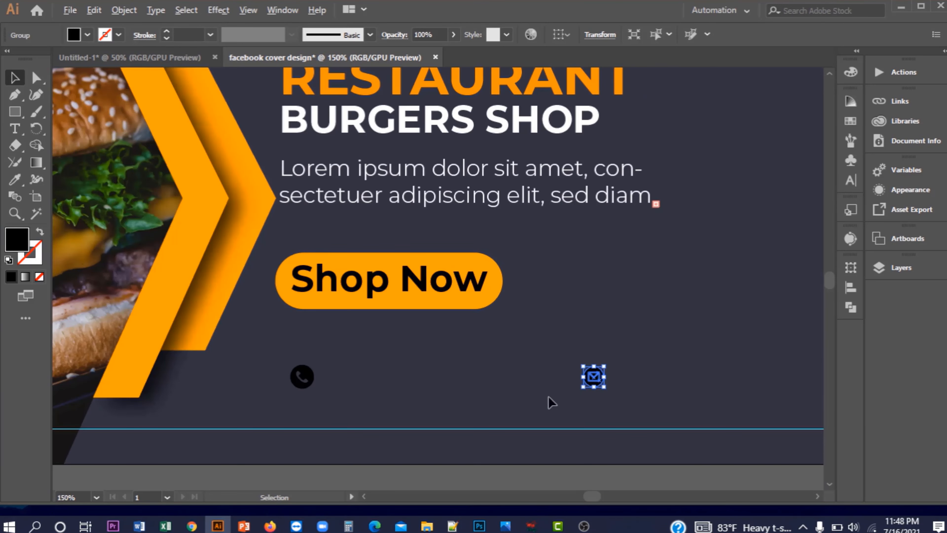
{"action": "left_click", "coordinate": [312, 378], "text": "shift"}
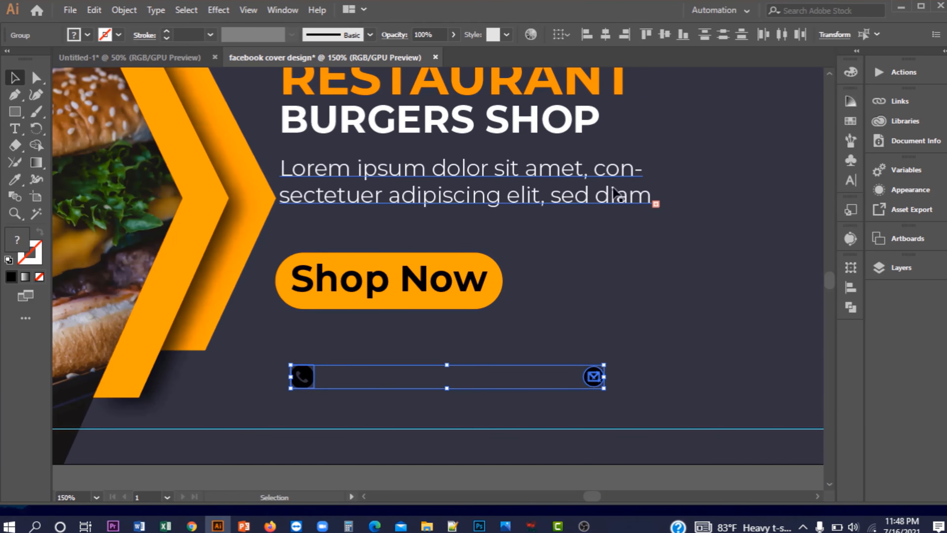
{"action": "left_click", "coordinate": [668, 322]}
{"action": "scroll", "coordinate": [717, 339], "scroll_direction": "down", "scroll_amount": 1}
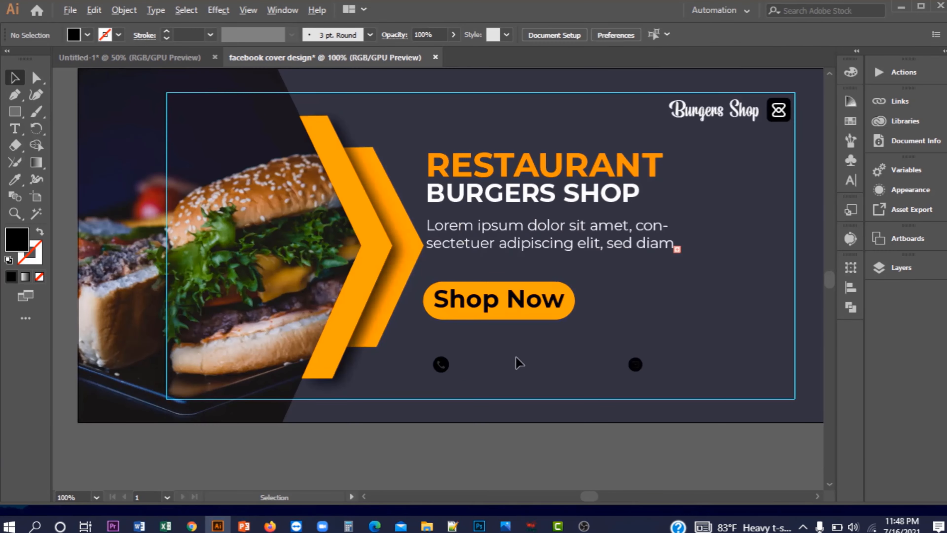
{"action": "left_click", "coordinate": [449, 367]}
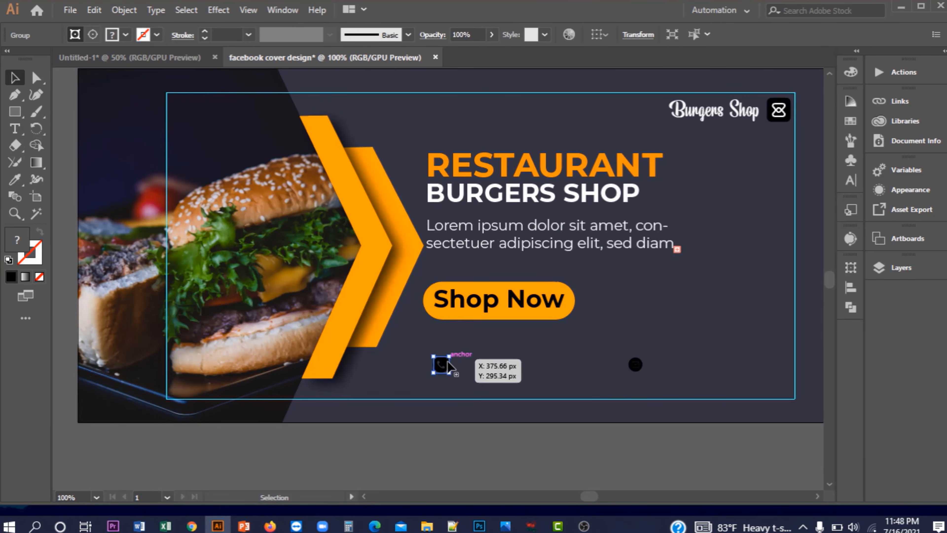
Left-align RESTAURANT, BURGERS SHOP, the paragraph, Shop Now and the phone icon, then nudge them up
{"action": "left_click", "coordinate": [476, 314], "text": "shift"}
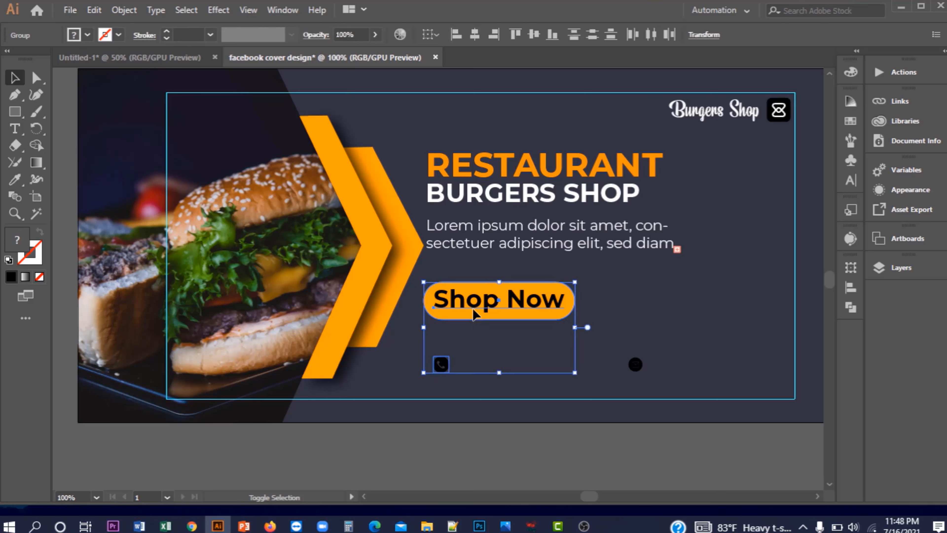
{"action": "left_click", "coordinate": [461, 243], "text": "shift"}
{"action": "left_click", "coordinate": [462, 198], "text": "shift"}
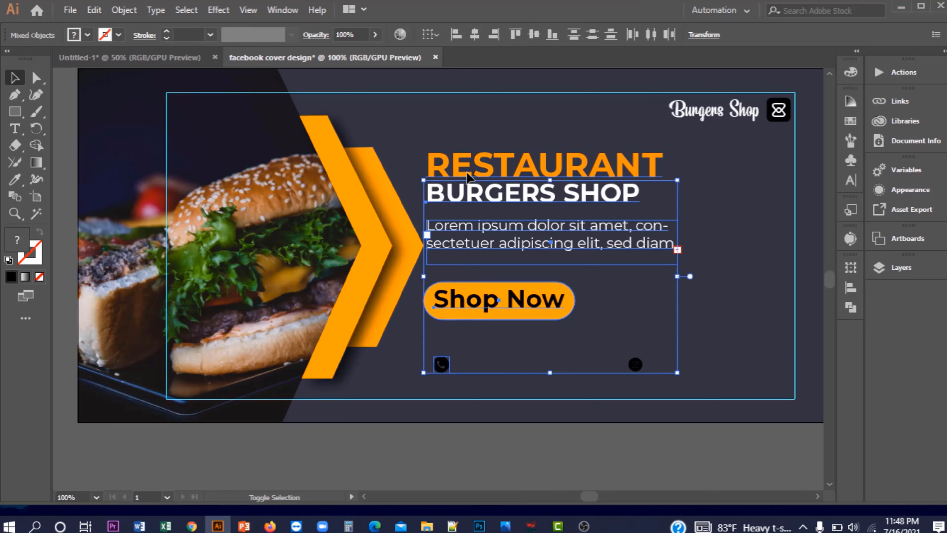
{"action": "left_click", "coordinate": [468, 173], "text": "shift"}
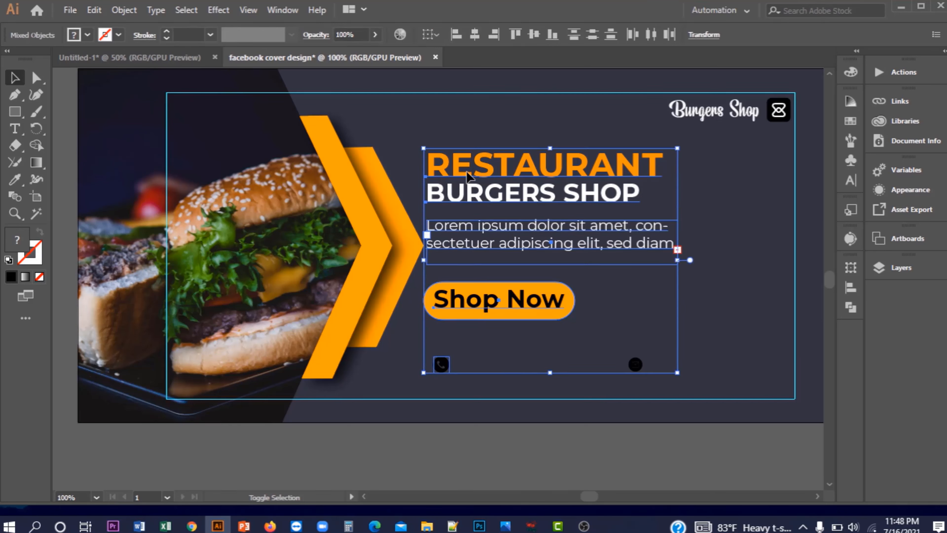
{"action": "left_click", "coordinate": [455, 35]}
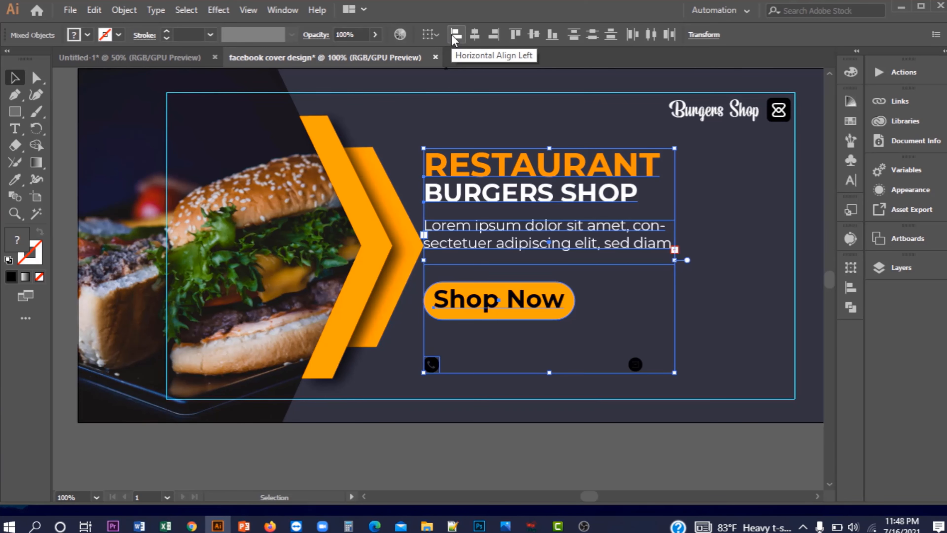
{"action": "key", "text": "Up"}
{"action": "key", "text": "Up"}
{"action": "key", "text": "Up"}
{"action": "key", "text": "Up"}
{"action": "key", "text": "Up"}
{"action": "key", "text": "Up"}
{"action": "key", "text": "Up"}
{"action": "key", "text": "Up"}
{"action": "key", "text": "Up"}
{"action": "key", "text": "Up"}
{"action": "left_click", "coordinate": [655, 384]}
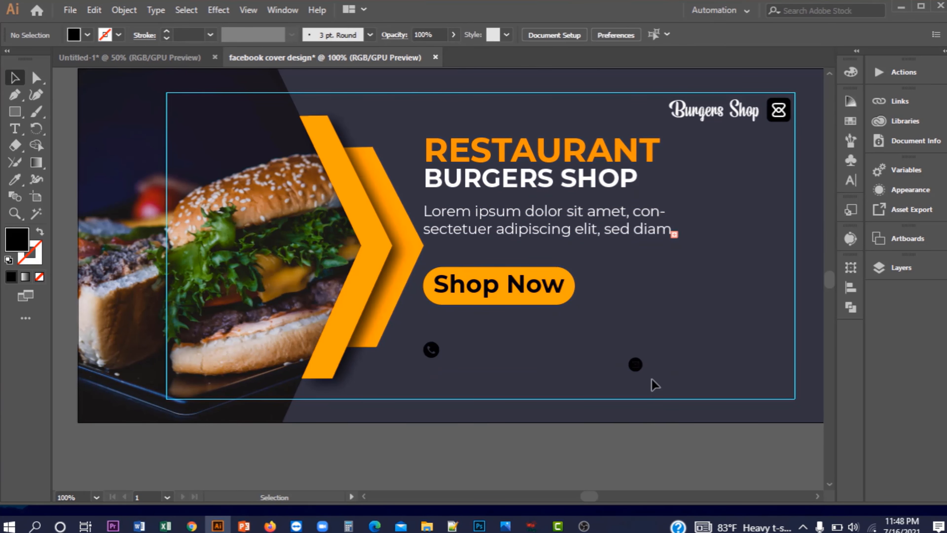
Level the phone and mail icons with Vertical Align Center
{"action": "left_click_drag", "start_coordinate": [636, 365], "coordinate": [636, 364]}
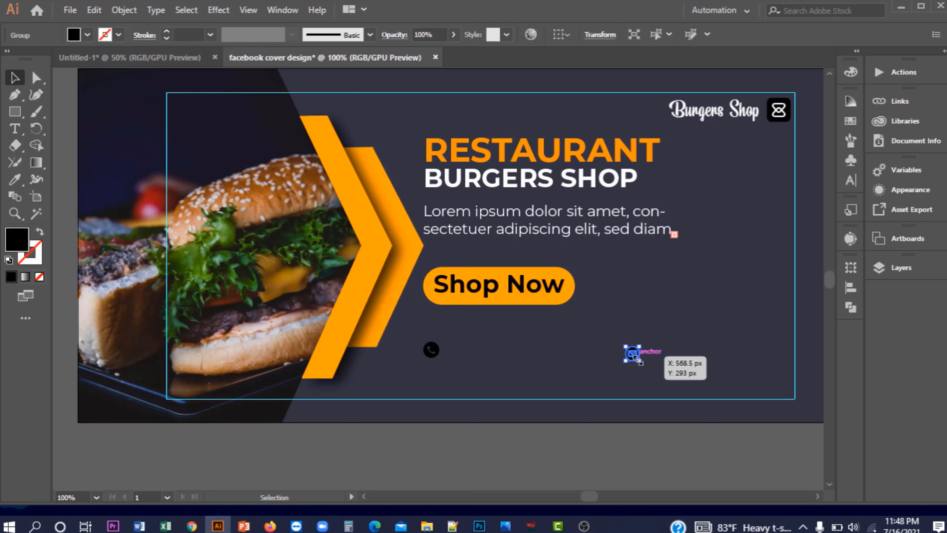
{"action": "left_click", "coordinate": [430, 358], "text": "shift"}
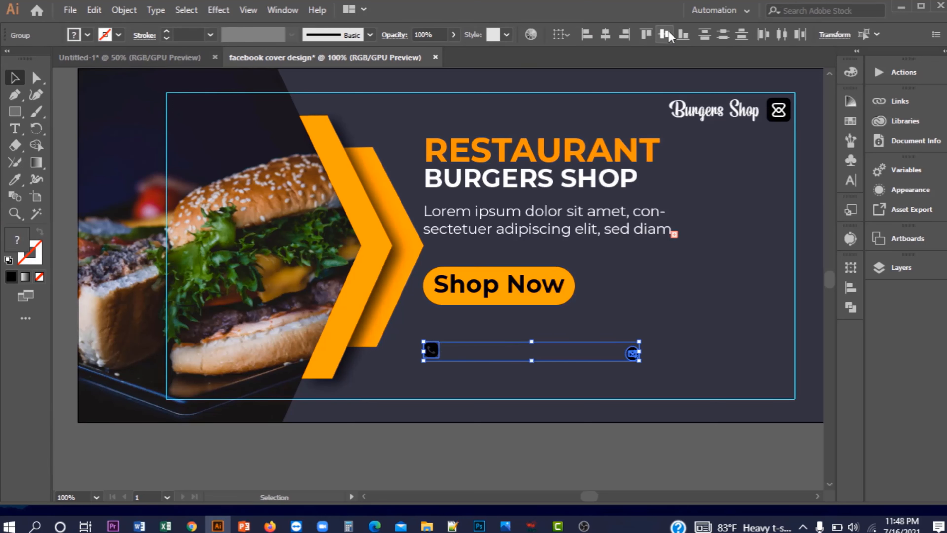
{"action": "left_click", "coordinate": [665, 35]}
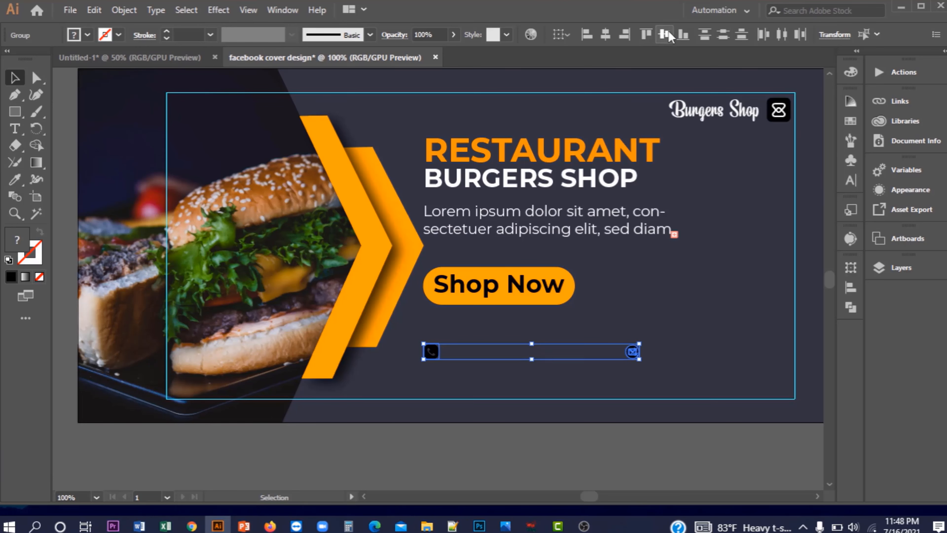
{"action": "left_click", "coordinate": [512, 462]}
Move both contact icons down near the cover's bottom edge
{"action": "scroll", "coordinate": [512, 466], "scroll_direction": "down", "scroll_amount": 1}
{"action": "scroll", "coordinate": [513, 465], "scroll_direction": "up", "scroll_amount": 1}
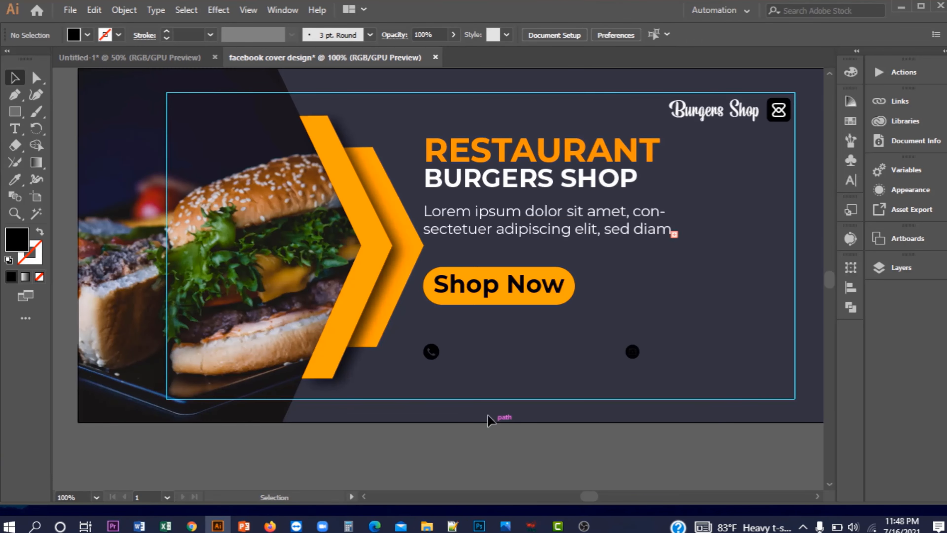
{"action": "left_click", "coordinate": [442, 355]}
{"action": "left_click", "coordinate": [638, 356], "text": "shift"}
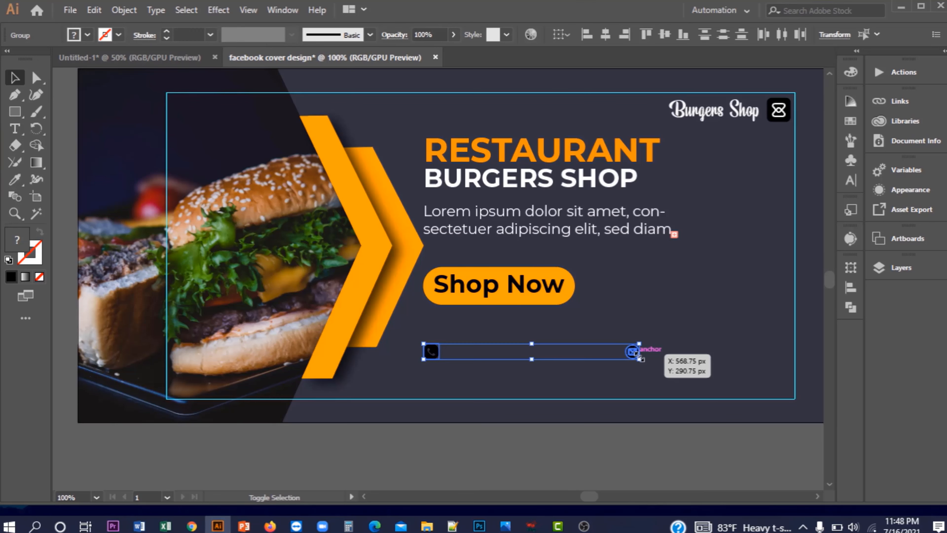
{"action": "left_click_drag", "start_coordinate": [640, 357], "coordinate": [639, 395]}
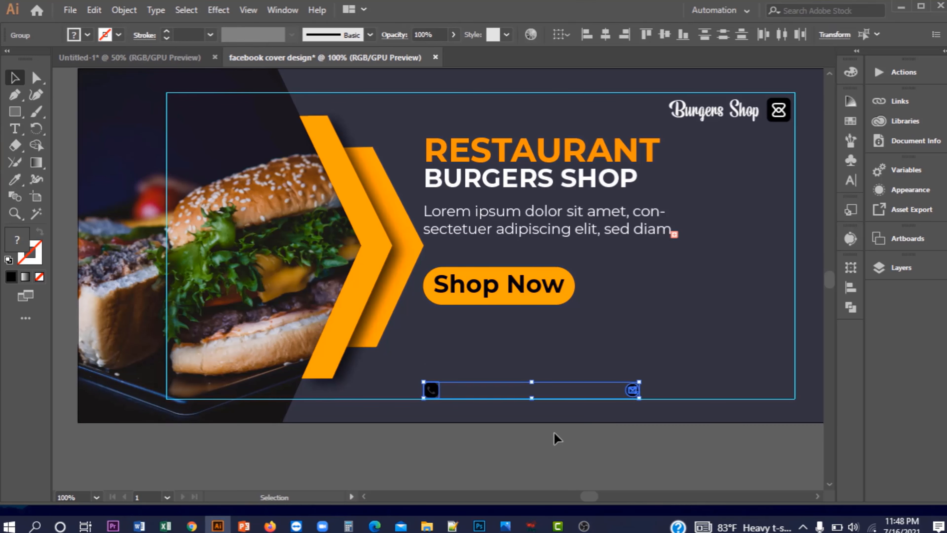
{"action": "left_click", "coordinate": [552, 434]}
{"action": "left_click", "coordinate": [432, 390]}
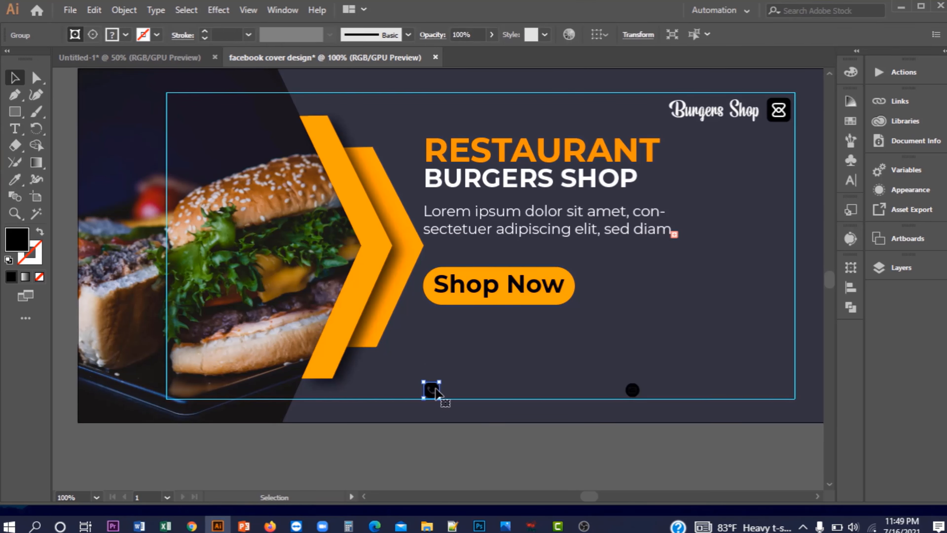
{"action": "left_click", "coordinate": [636, 390], "text": "shift"}
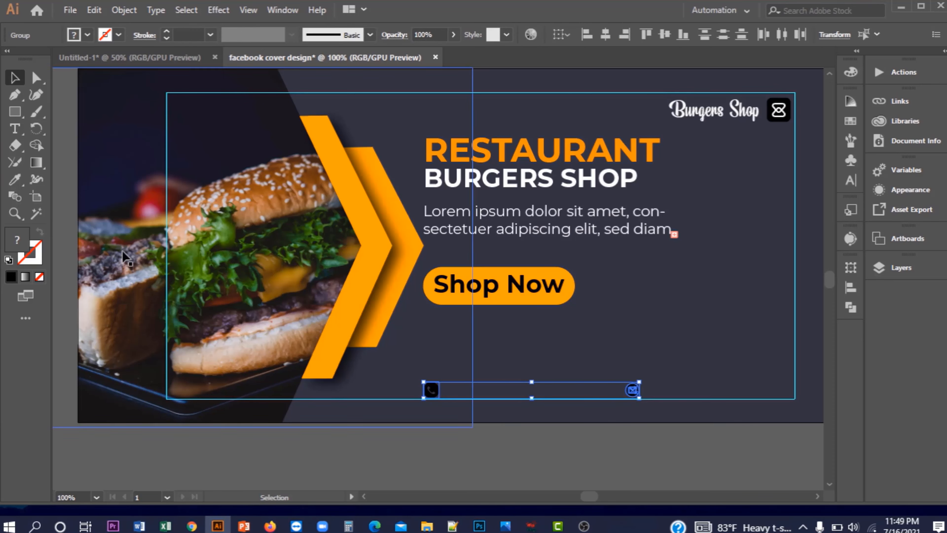
Eyedrop the chevron orange onto both contact icons and pan around to check them
{"action": "left_click", "coordinate": [15, 179]}
{"action": "left_click", "coordinate": [361, 218]}
{"action": "key", "text": "v"}
{"action": "left_click", "coordinate": [503, 429]}
{"action": "left_click_drag", "start_coordinate": [503, 398], "coordinate": [522, 345]}
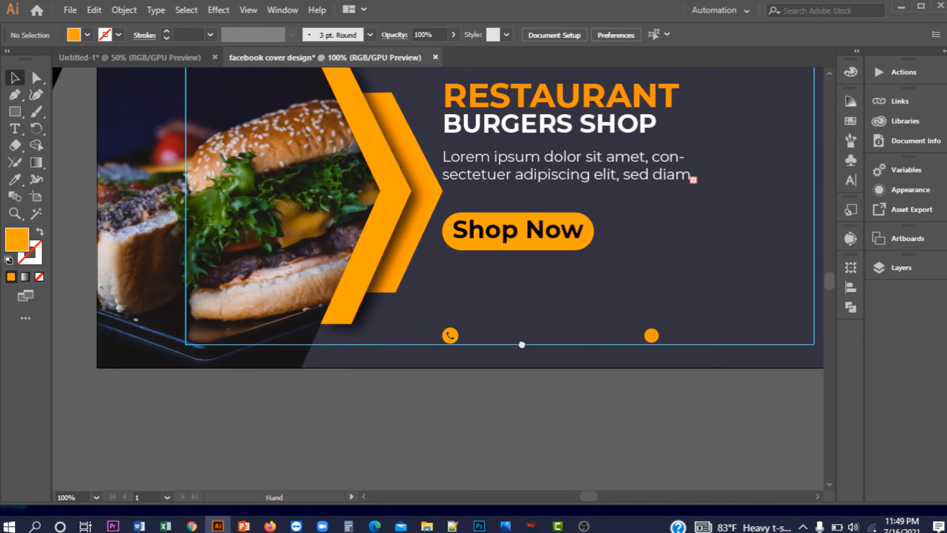
{"action": "left_click_drag", "start_coordinate": [654, 342], "coordinate": [521, 368]}
{"action": "scroll", "coordinate": [522, 365], "scroll_direction": "up", "scroll_amount": 2}
{"action": "left_click", "coordinate": [524, 369]}
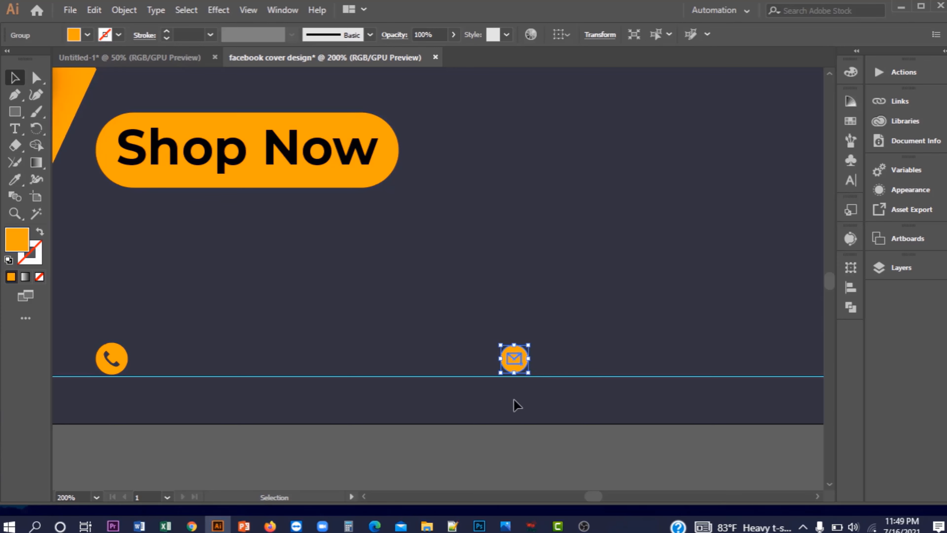
{"action": "scroll", "coordinate": [514, 358], "scroll_direction": "up", "scroll_amount": 3}
{"action": "left_click", "coordinate": [293, 362]}
{"action": "scroll", "coordinate": [293, 365], "scroll_direction": "down", "scroll_amount": 5}
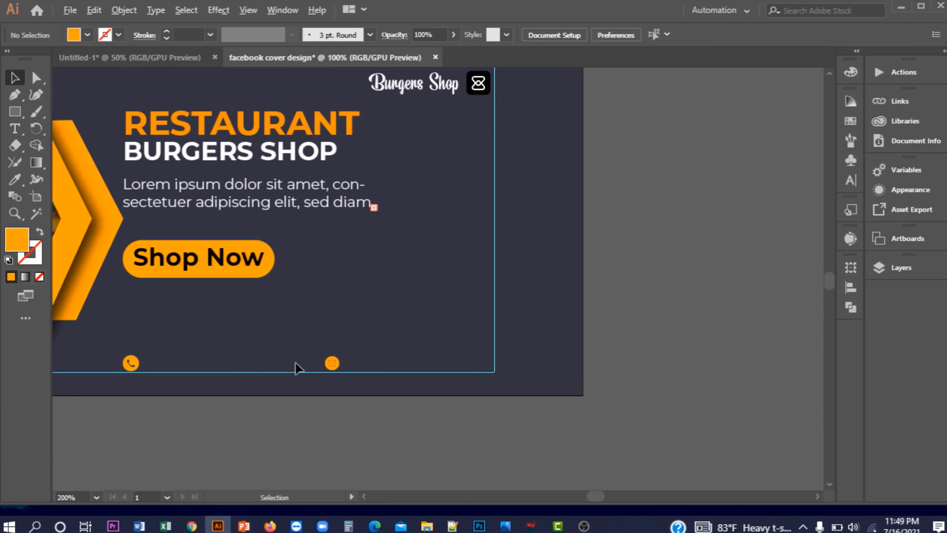
{"action": "left_click_drag", "start_coordinate": [296, 366], "coordinate": [489, 394]}
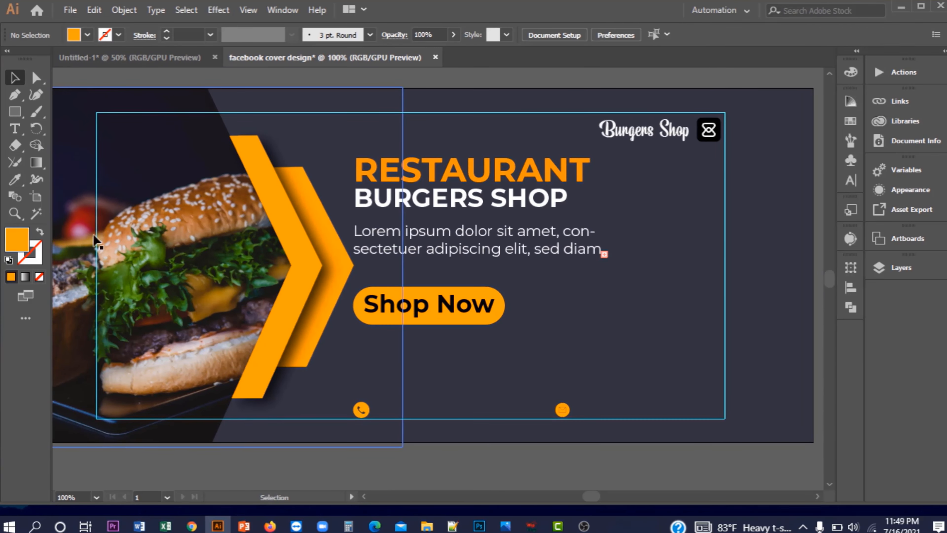
Add a Montserrat Light text line containing the phone number
{"action": "left_click", "coordinate": [15, 129]}
{"action": "left_click", "coordinate": [394, 395]}
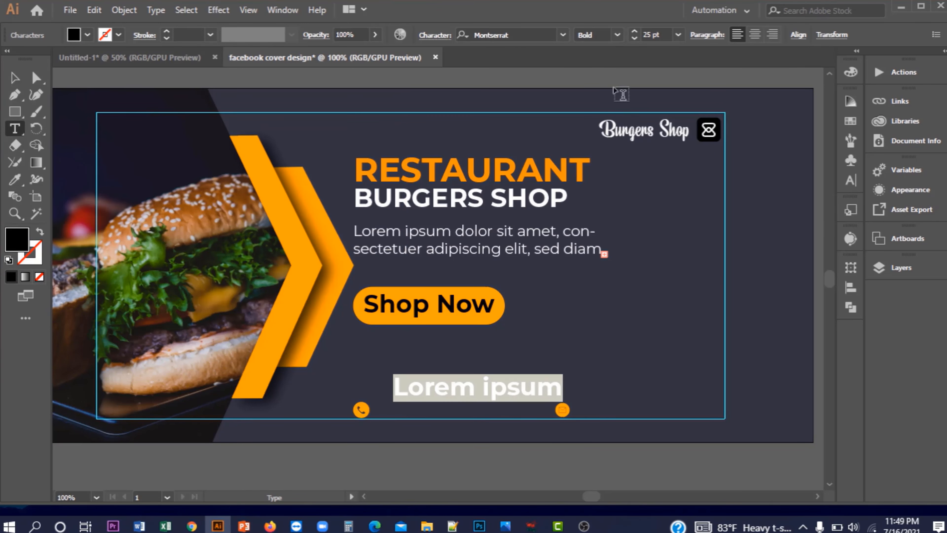
{"action": "left_click", "coordinate": [620, 36]}
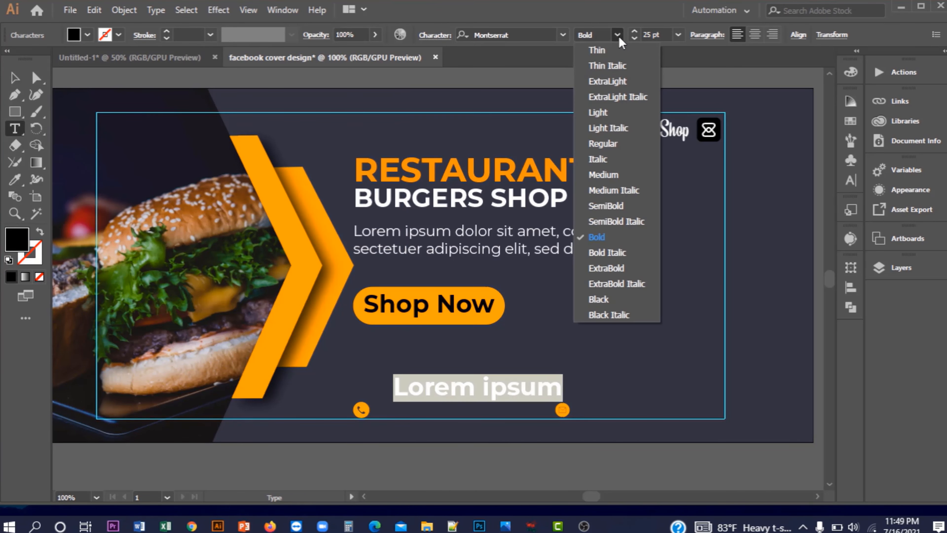
{"action": "left_click", "coordinate": [603, 113]}
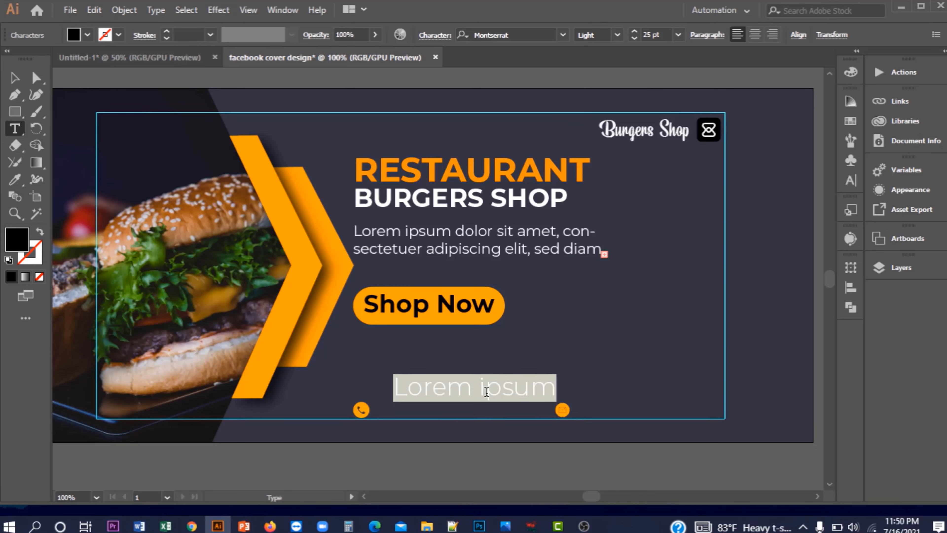
{"action": "key", "text": "BackSpace"}
{"action": "type", "text": "+012"}
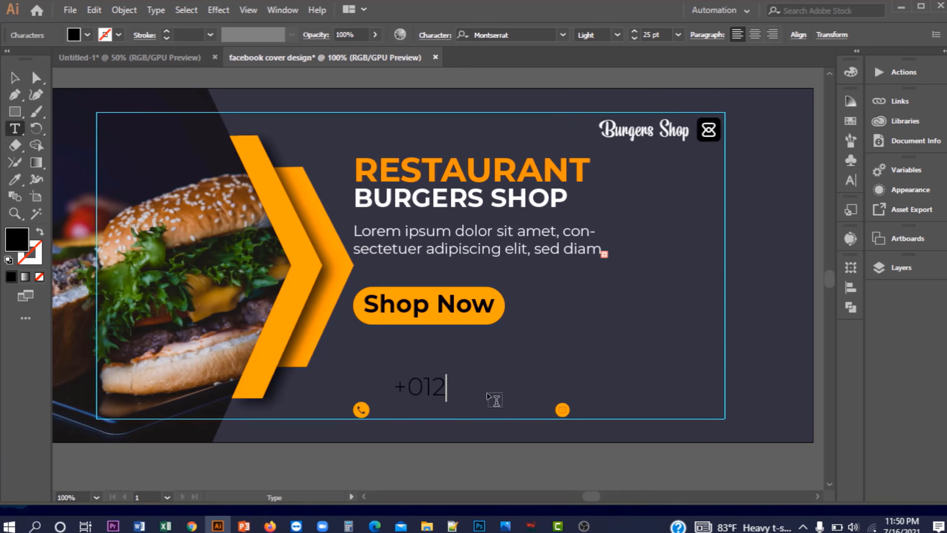
{"action": "type", "text": "34567890"}
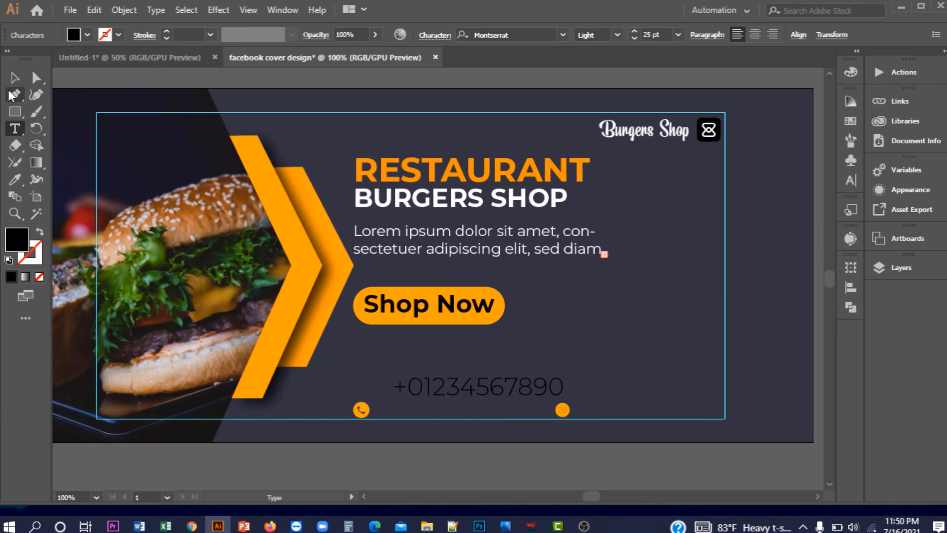
{"action": "left_click", "coordinate": [13, 79]}
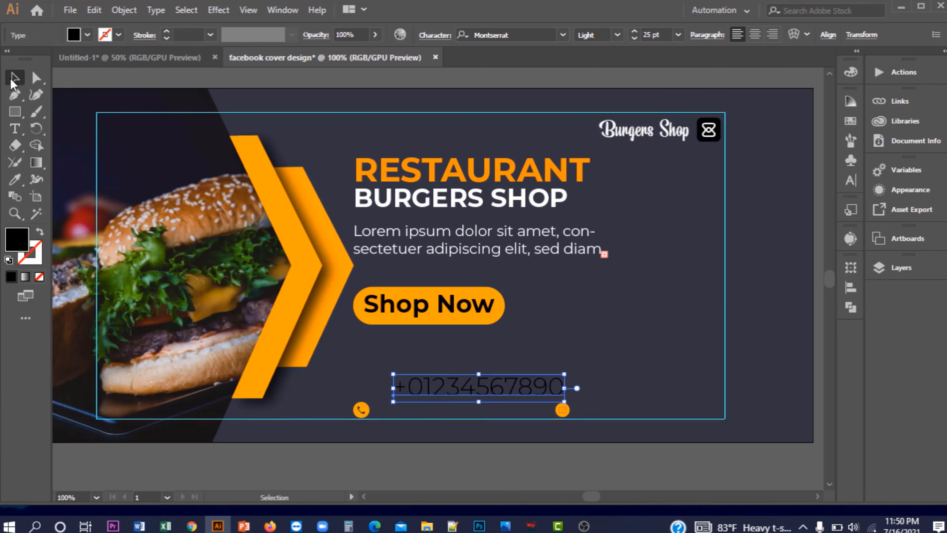
Shrink the phone-number text, move it beside the phone icon and make it white
{"action": "left_click", "coordinate": [634, 38]}
{"action": "left_click", "coordinate": [634, 38]}
{"action": "left_click", "coordinate": [634, 38]}
{"action": "left_click_drag", "start_coordinate": [462, 391], "coordinate": [442, 407]}
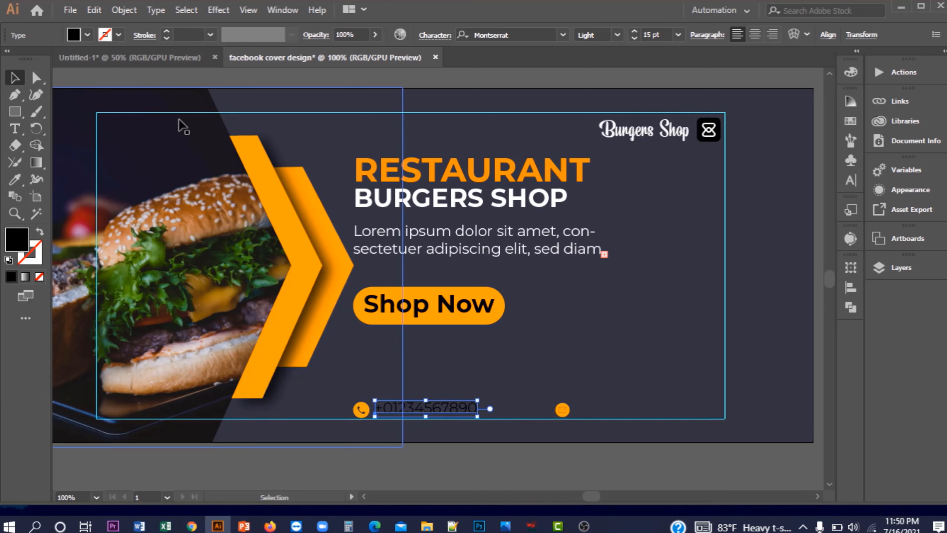
{"action": "left_click", "coordinate": [87, 35]}
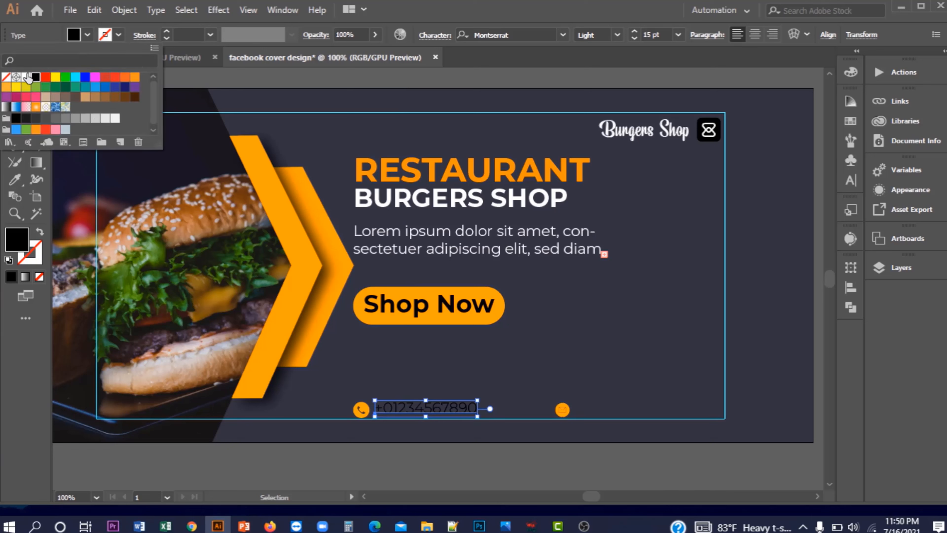
{"action": "left_click", "coordinate": [27, 77]}
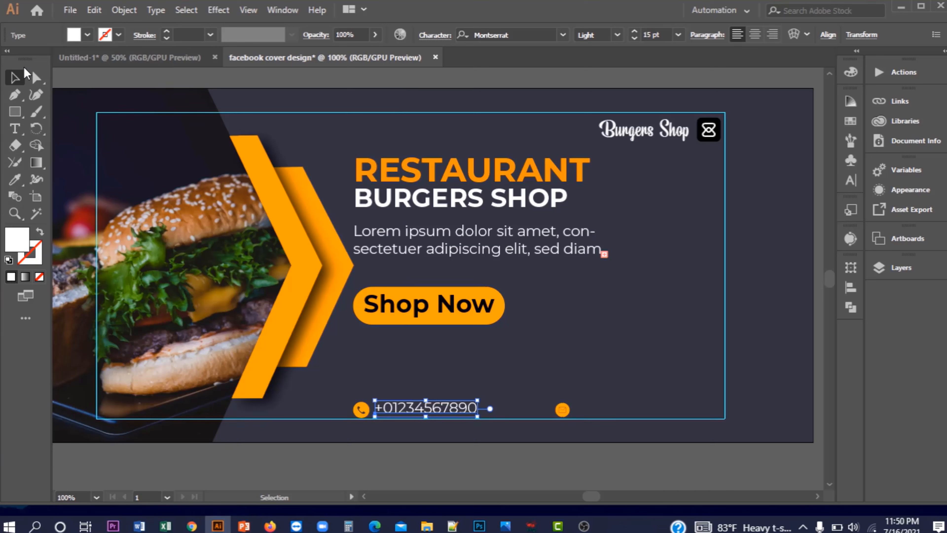
{"action": "left_click", "coordinate": [156, 79]}
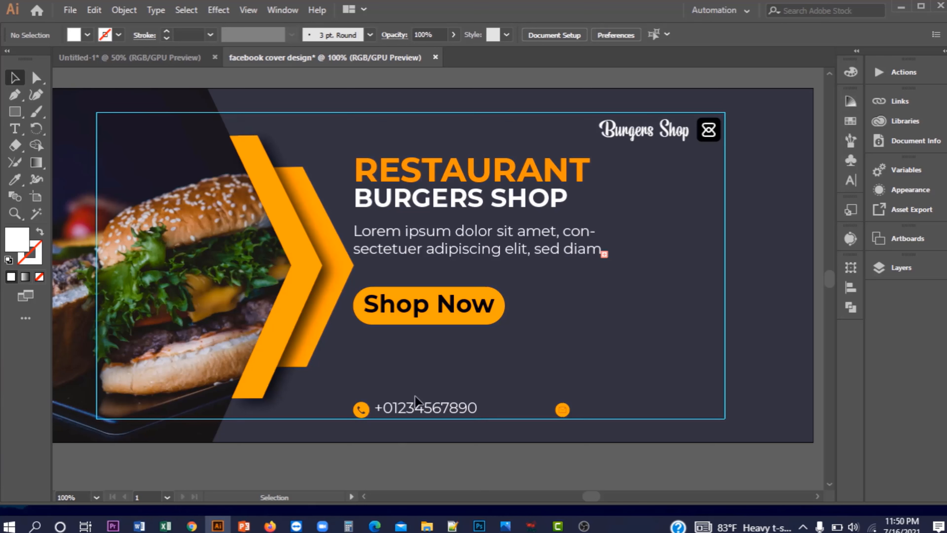
Reduce the phone-number text to 12 pt
{"action": "left_click", "coordinate": [435, 414]}
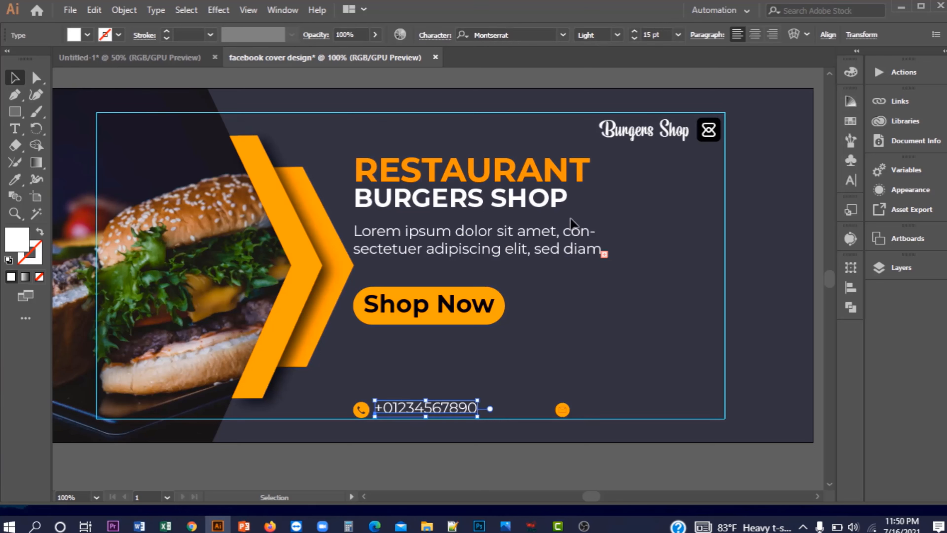
{"action": "left_click", "coordinate": [635, 37]}
{"action": "left_click", "coordinate": [635, 38]}
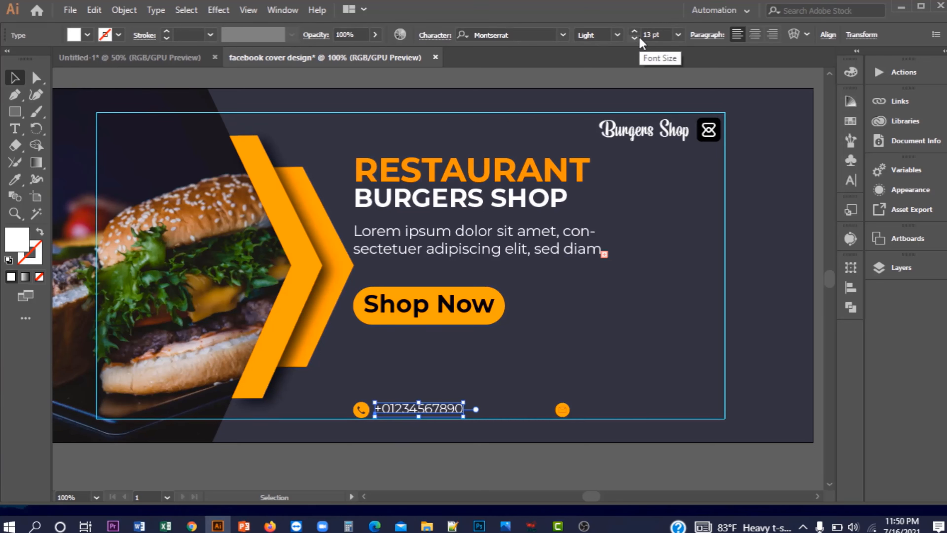
{"action": "left_click", "coordinate": [635, 38]}
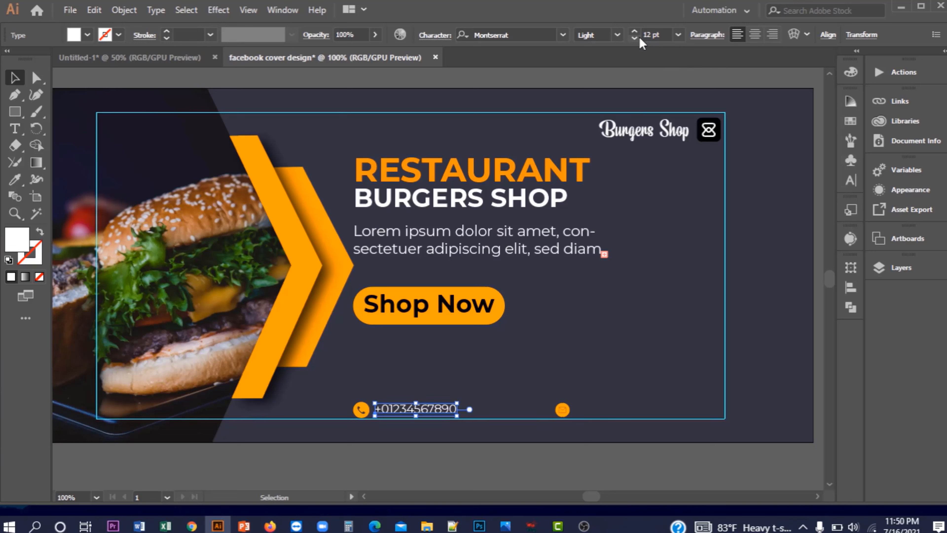
{"action": "left_click", "coordinate": [626, 71]}
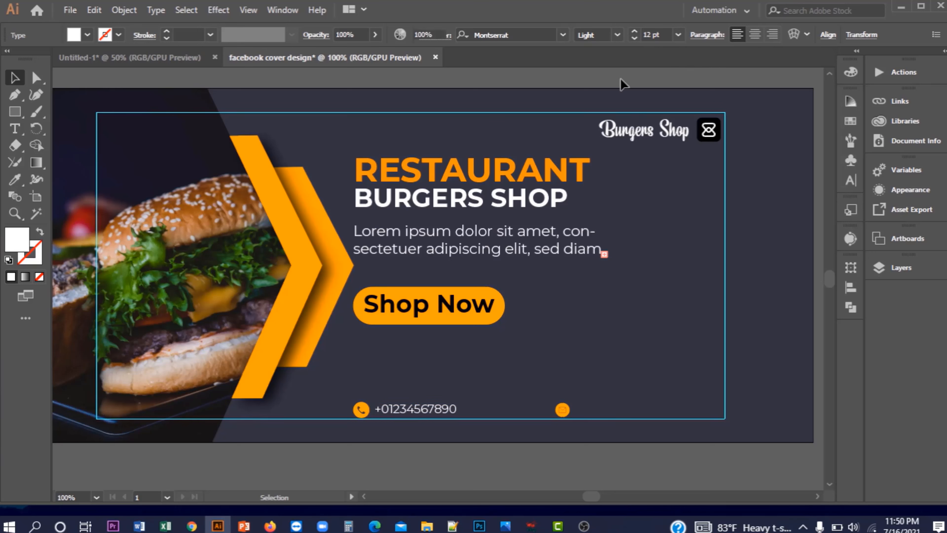
{"action": "left_click", "coordinate": [397, 413]}
Duplicate the phone-number text beside the mail icon and retype it as an e-mail address
{"action": "left_click_drag", "start_coordinate": [399, 414], "coordinate": [597, 412]}
{"action": "double_click", "coordinate": [624, 407]}
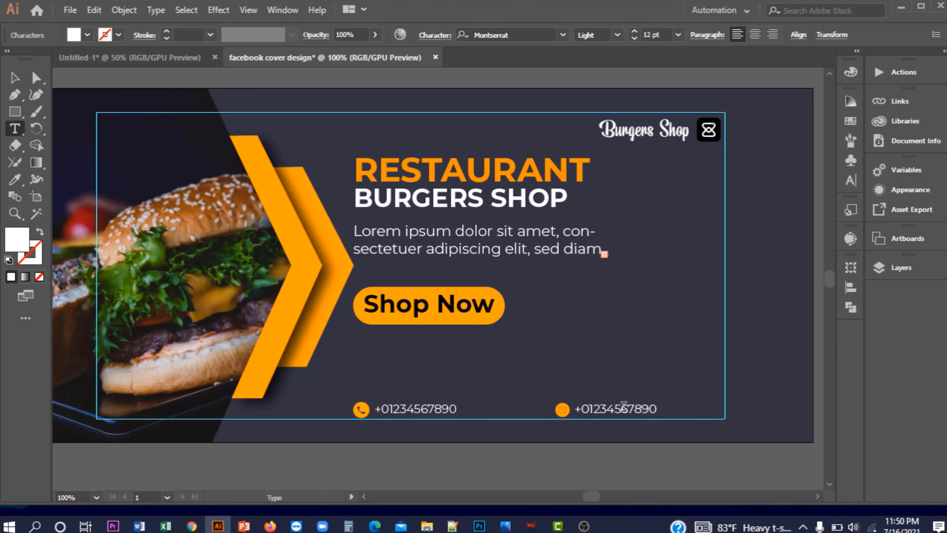
{"action": "left_click_drag", "start_coordinate": [655, 408], "coordinate": [579, 409]}
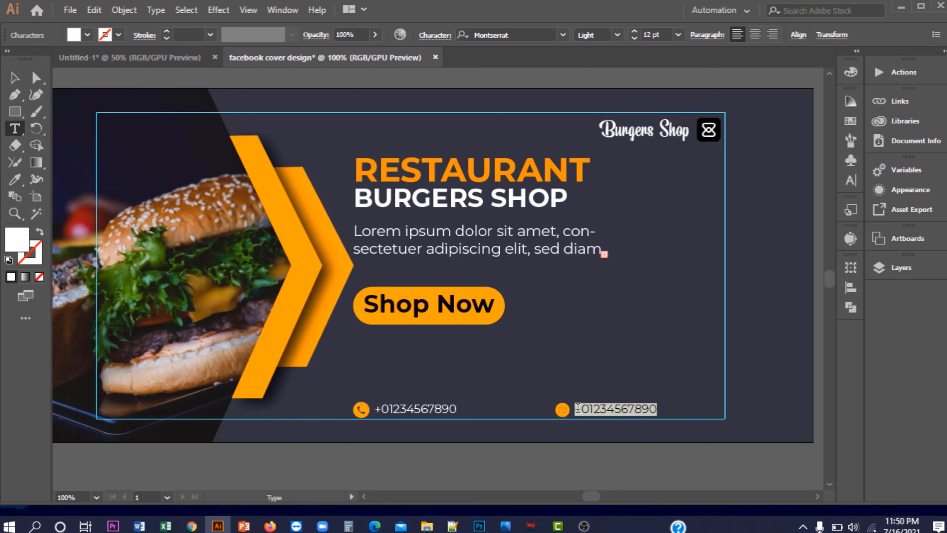
{"action": "key", "text": "BackSpace"}
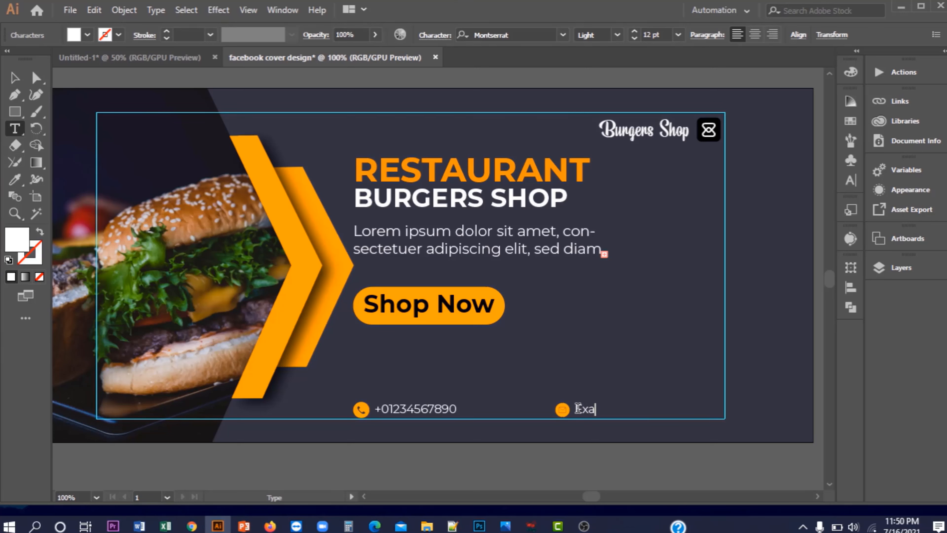
Complete the placeholder e-mail address on the second contact line and leave text editing
{"action": "type", "text": "Example"}
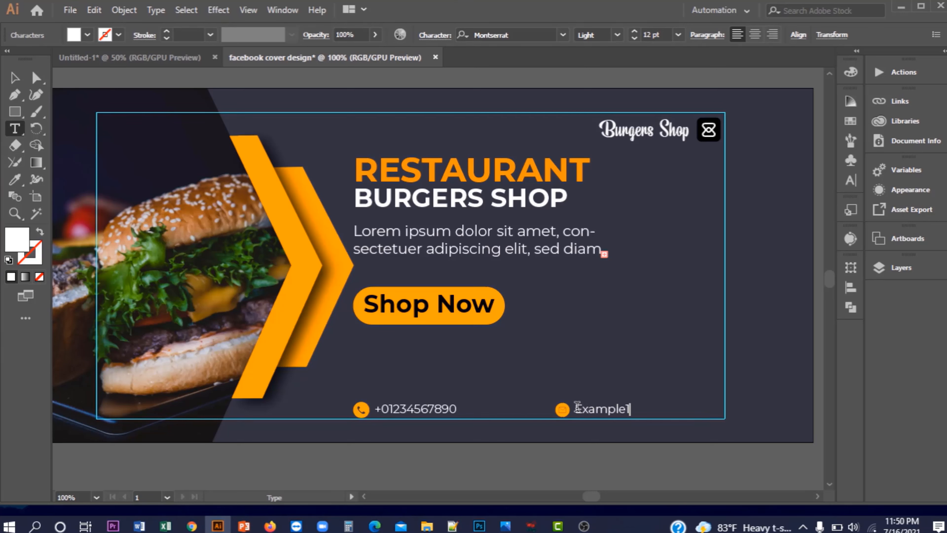
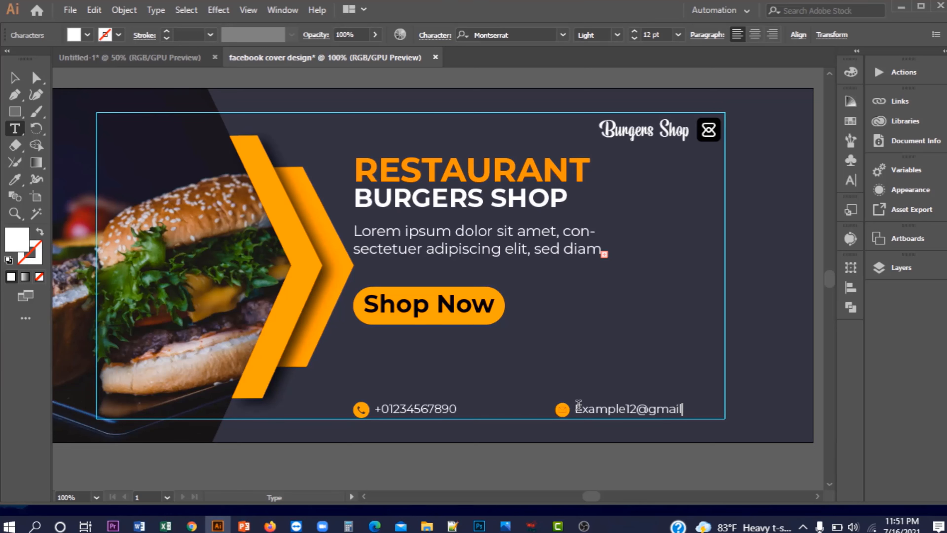
Complete the placeholder e-mail address on the second contact line and leave text editing
{"action": "key", "text": "Escape"}
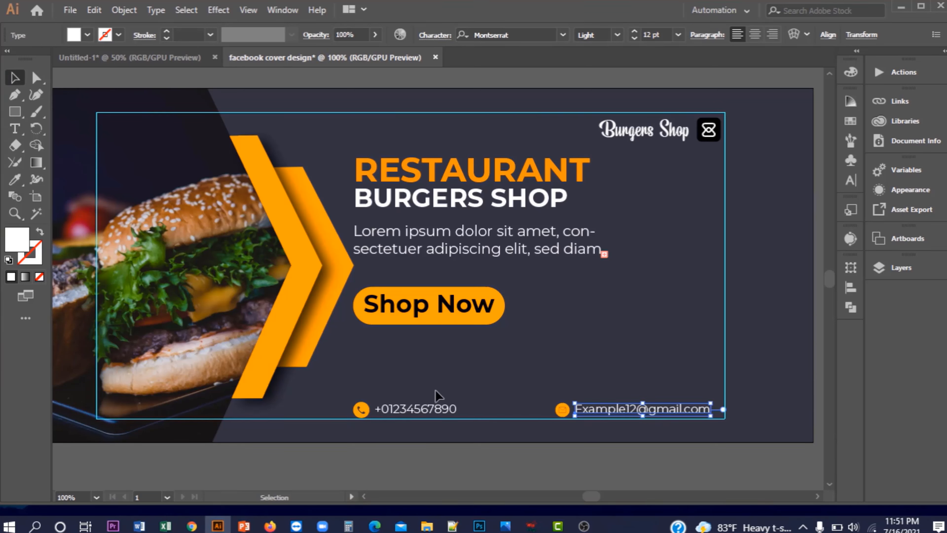
Group the phone and e-mail contact items together
{"action": "left_click", "coordinate": [561, 409], "text": "shift"}
{"action": "left_click", "coordinate": [364, 412], "text": "shift"}
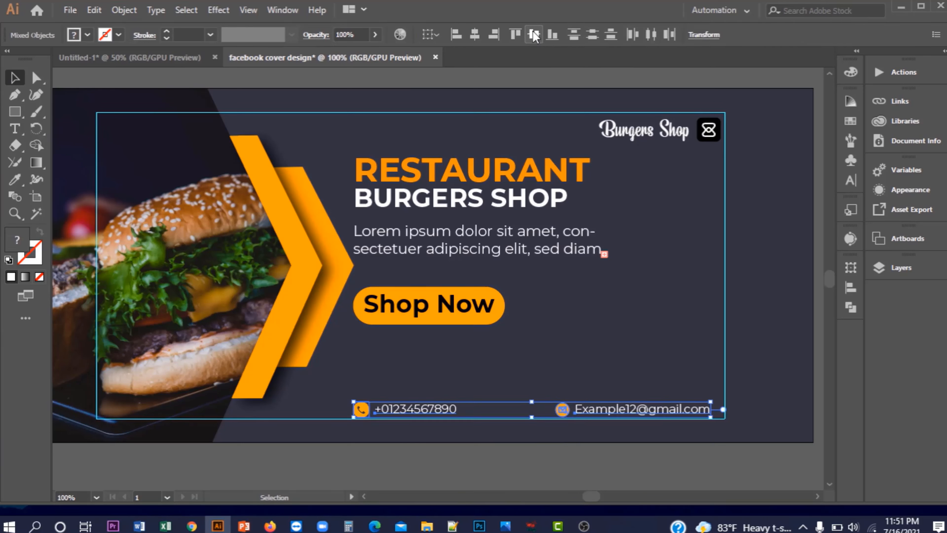
{"action": "right_click", "coordinate": [596, 412]}
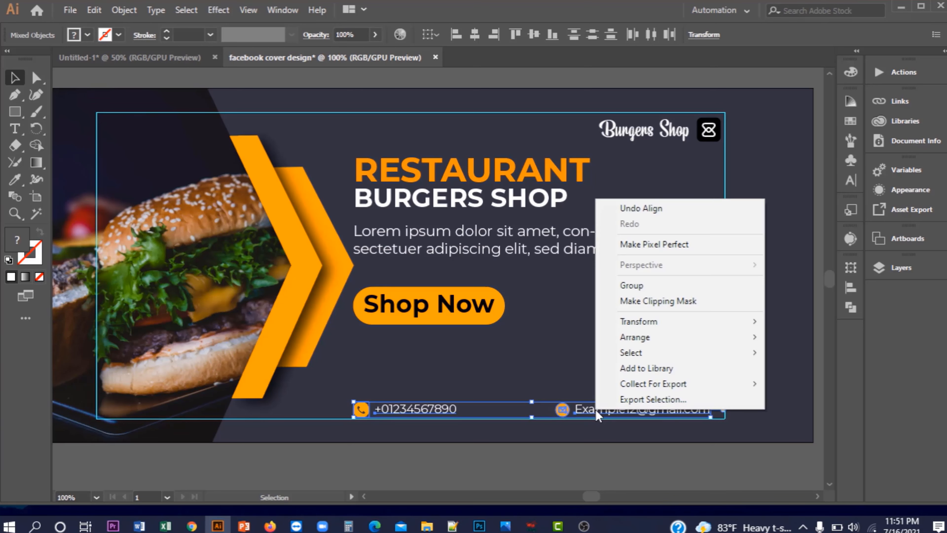
{"action": "left_click", "coordinate": [641, 286]}
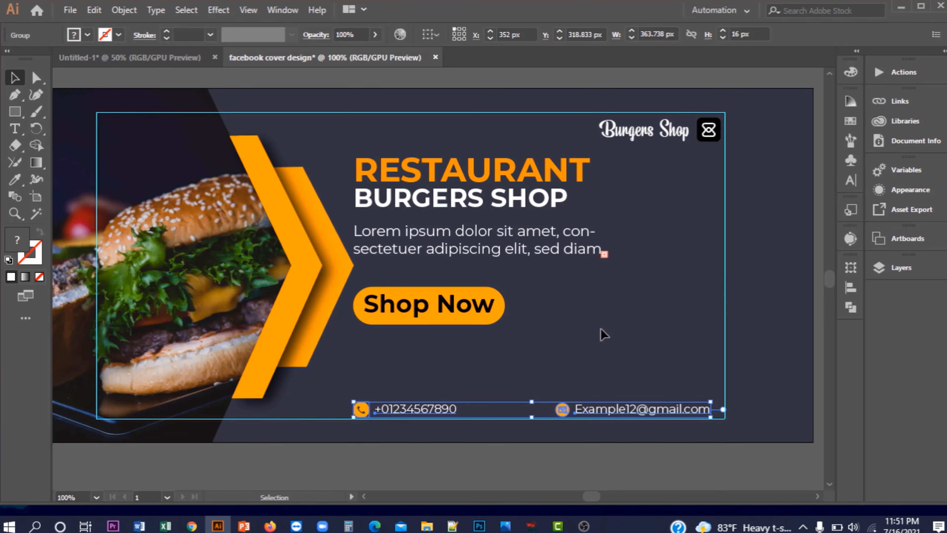
Nudge the headline, paragraph, Shop Now button and contact group a few pixels right
{"action": "left_click", "coordinate": [504, 374]}
{"action": "left_click", "coordinate": [414, 414]}
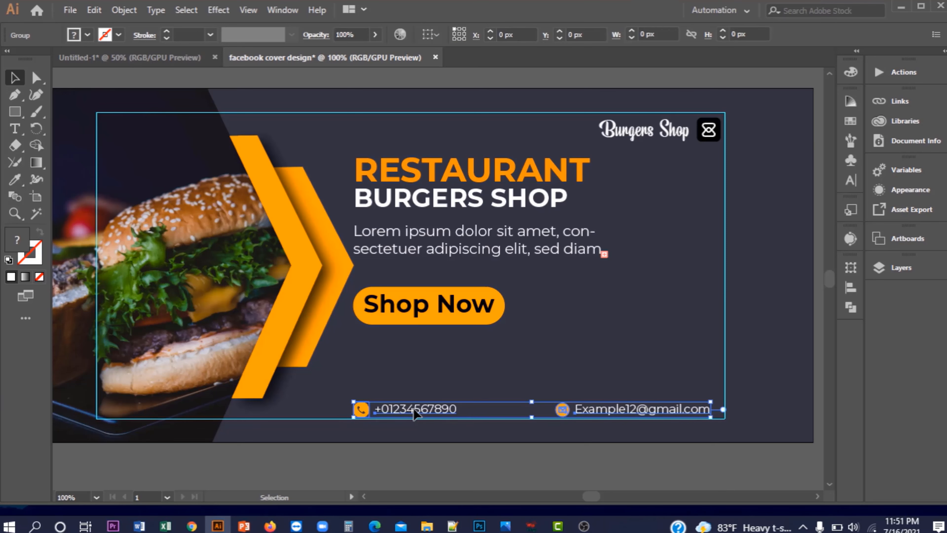
{"action": "left_click", "coordinate": [429, 329], "text": "shift"}
{"action": "left_click", "coordinate": [420, 235], "text": "shift"}
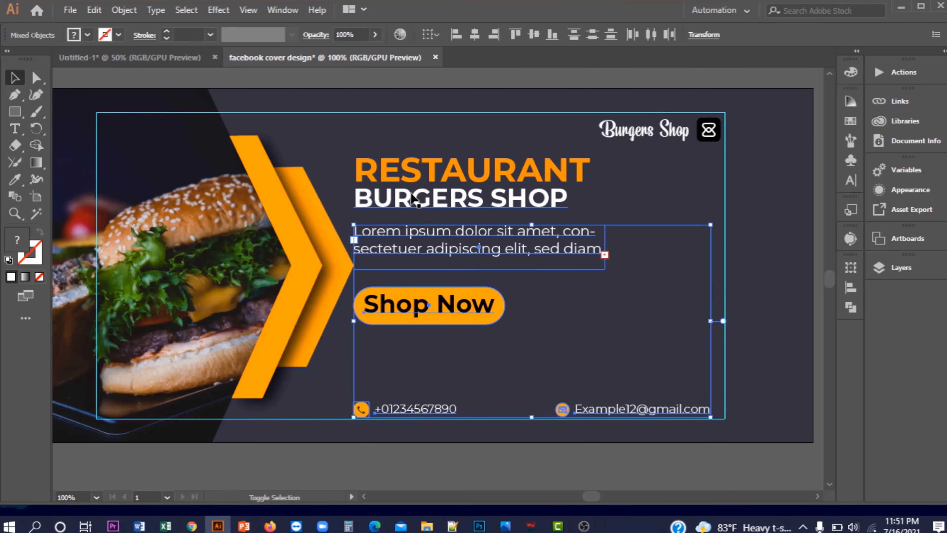
{"action": "left_click", "coordinate": [421, 185], "text": "shift"}
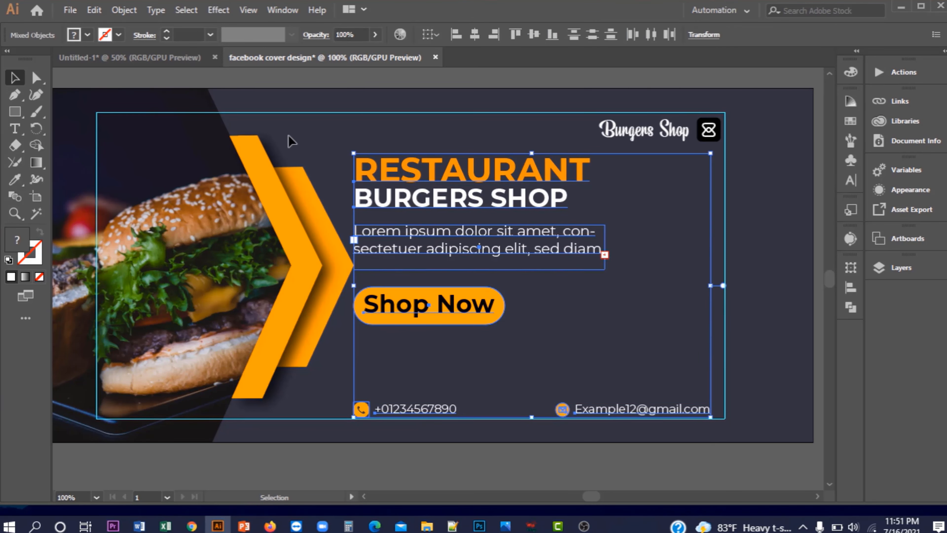
{"action": "key", "text": "ctrl+minus"}
{"action": "key", "text": "ctrl+shift+a"}
{"action": "left_click", "coordinate": [455, 239]}
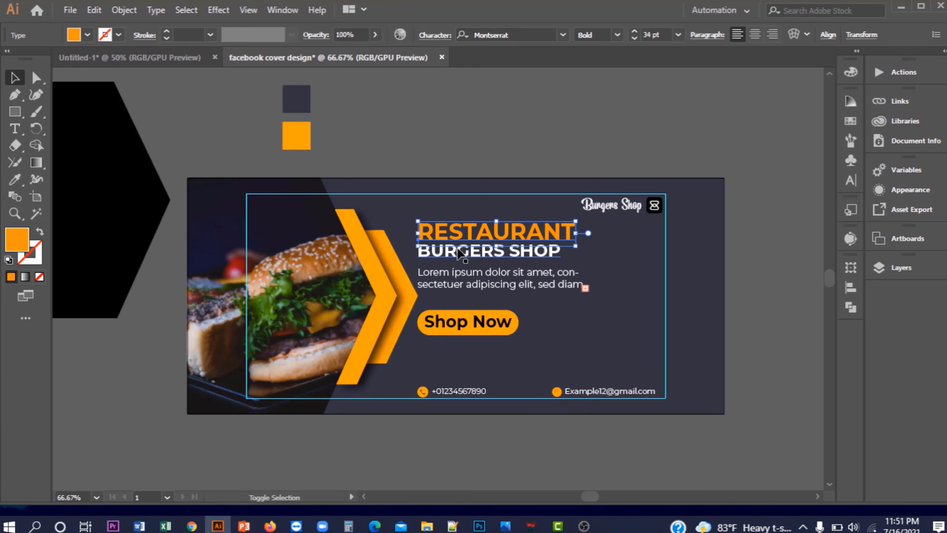
{"action": "left_click", "coordinate": [463, 255], "text": "shift"}
{"action": "left_click", "coordinate": [467, 273], "text": "shift"}
{"action": "left_click", "coordinate": [459, 323], "text": "shift"}
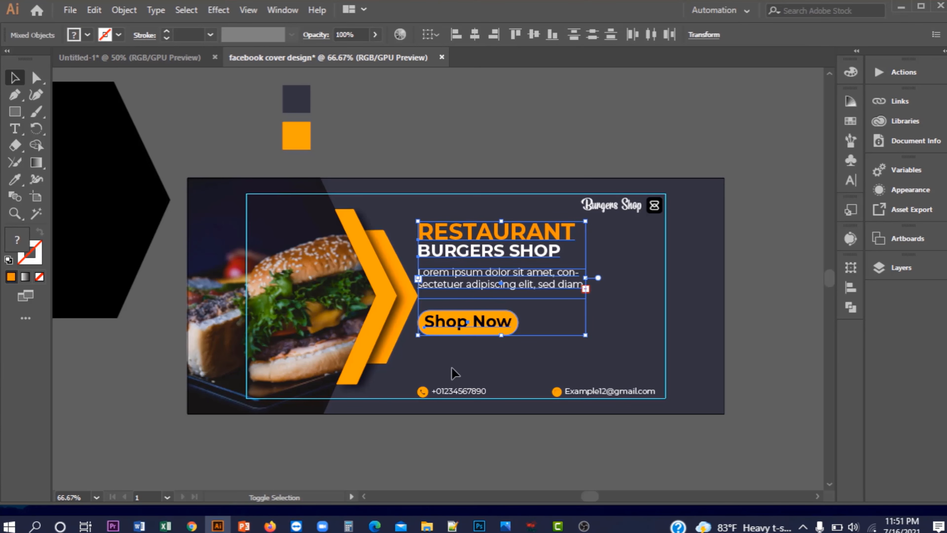
{"action": "left_click", "coordinate": [451, 394], "text": "shift"}
{"action": "key", "text": "Right"}
{"action": "key", "text": "Right"}
{"action": "key", "text": "Right"}
{"action": "key", "text": "Right"}
{"action": "key", "text": "Right"}
{"action": "key", "text": "Right"}
{"action": "key", "text": "Right"}
{"action": "key", "text": "Right"}
{"action": "key", "text": "Right"}
{"action": "key", "text": "Right"}
{"action": "key", "text": "Right"}
{"action": "key", "text": "Right"}
{"action": "key", "text": "Right"}
{"action": "key", "text": "Right"}
{"action": "key", "text": "Right"}
{"action": "key", "text": "Right"}
{"action": "key", "text": "Right"}
{"action": "key", "text": "Right"}
{"action": "key", "text": "Right"}
{"action": "key", "text": "Right"}
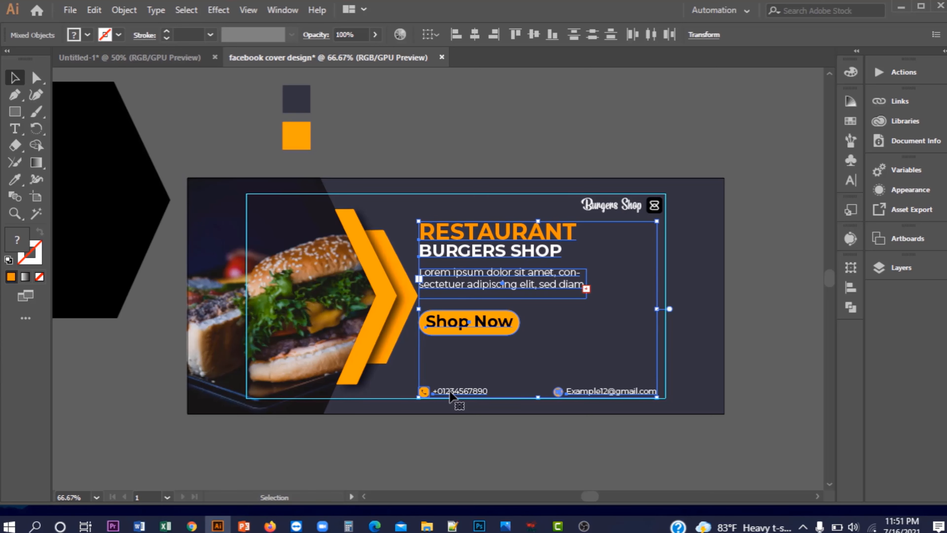
{"action": "key", "text": "Right"}
{"action": "key", "text": "Right"}
{"action": "key", "text": "Right"}
{"action": "key", "text": "Right"}
{"action": "key", "text": "Right"}
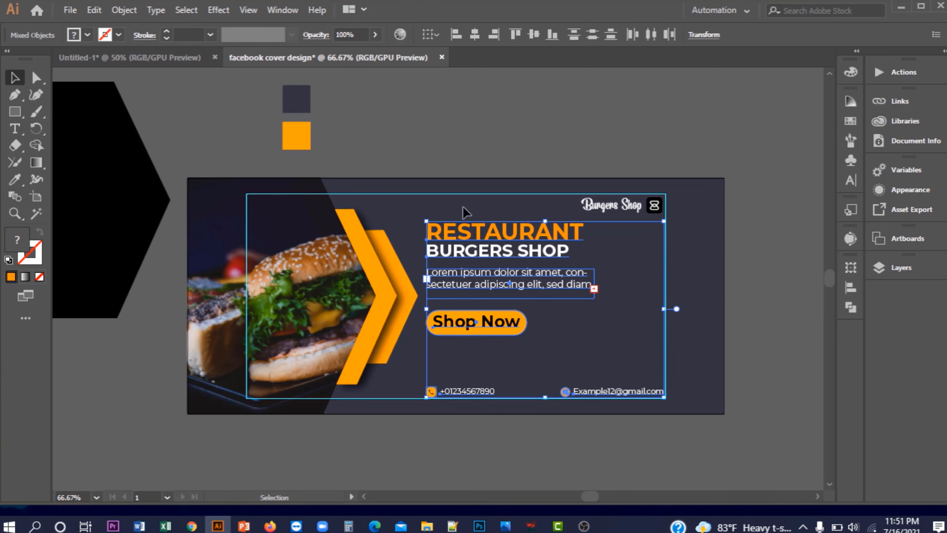
Move the Shop Now button up to Y 180 px, closer to the paragraph
{"action": "left_click", "coordinate": [464, 151]}
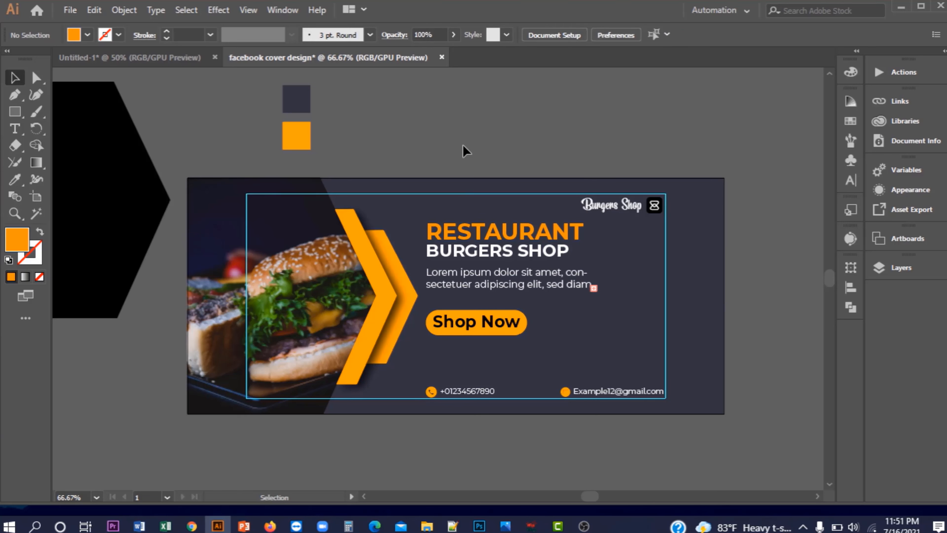
{"action": "left_click", "coordinate": [488, 323]}
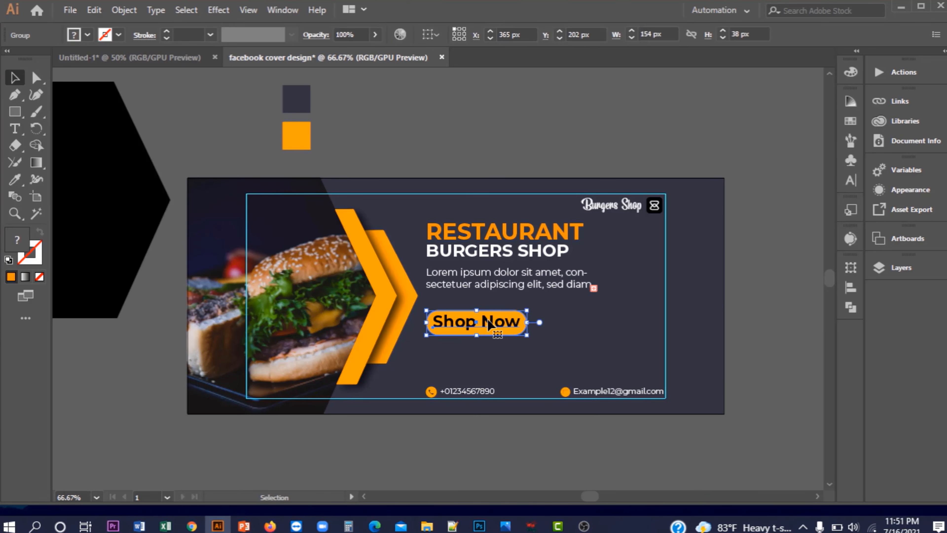
{"action": "key", "text": "Up"}
{"action": "key", "text": "Up"}
{"action": "key", "text": "Up"}
{"action": "key", "text": "Up"}
{"action": "key", "text": "Up"}
{"action": "key", "text": "Up"}
{"action": "key", "text": "Up"}
{"action": "key", "text": "Up"}
{"action": "key", "text": "Up"}
{"action": "key", "text": "Up"}
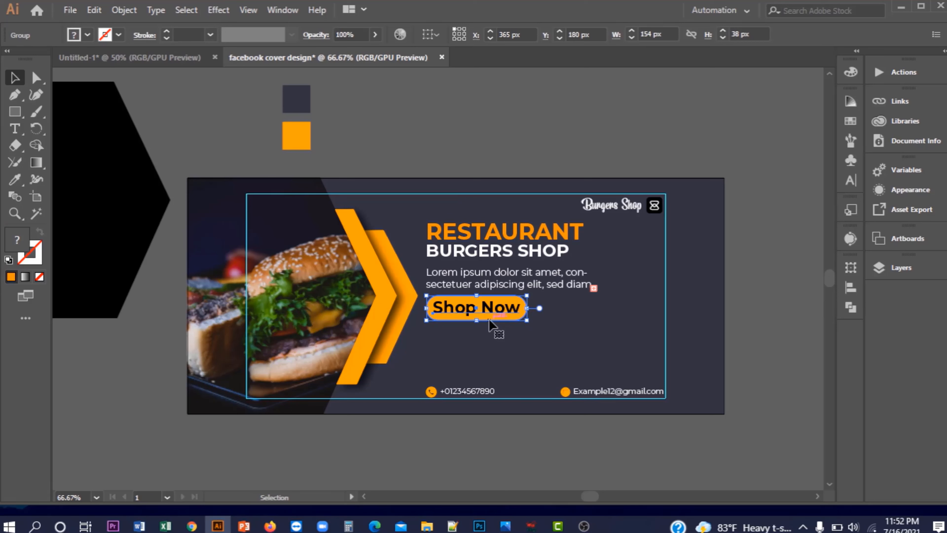
{"action": "left_click", "coordinate": [470, 106]}
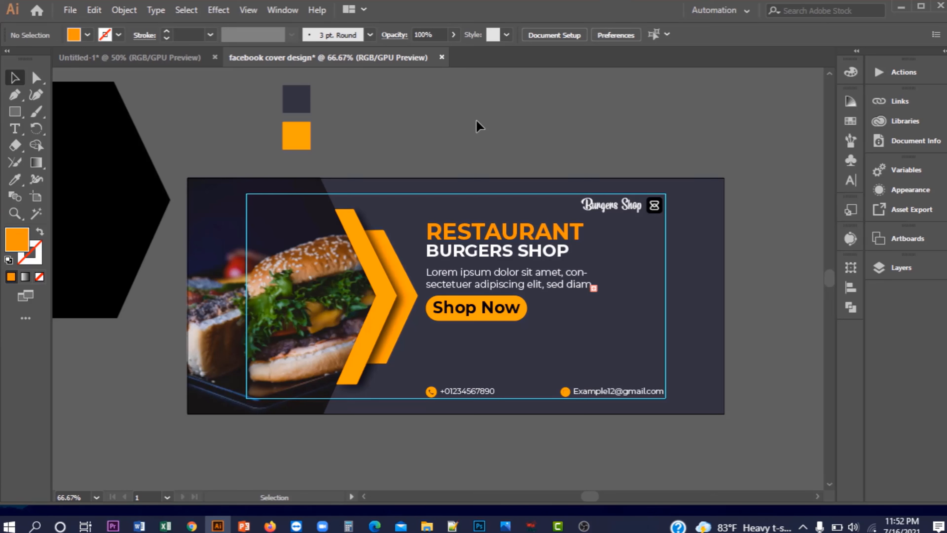
Draw a square under Shop Now with no fill and a 2 pt black stroke
{"action": "left_click", "coordinate": [19, 113]}
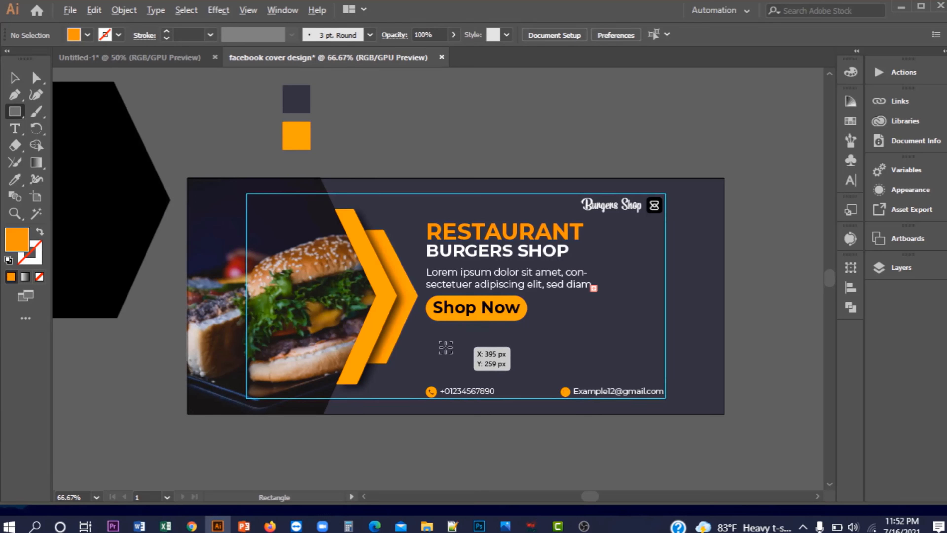
{"action": "left_click_drag", "start_coordinate": [445, 347], "coordinate": [468, 369]}
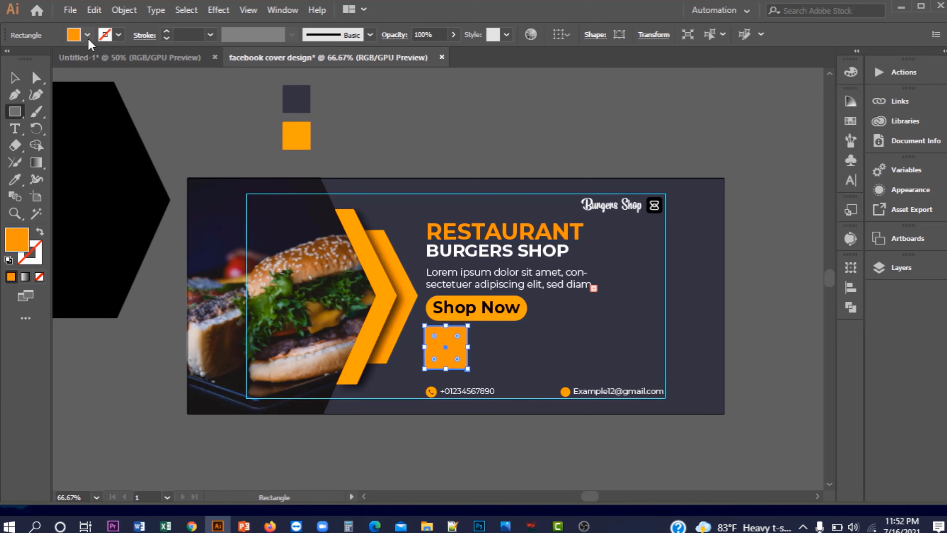
{"action": "left_click", "coordinate": [87, 35]}
{"action": "left_click", "coordinate": [6, 76]}
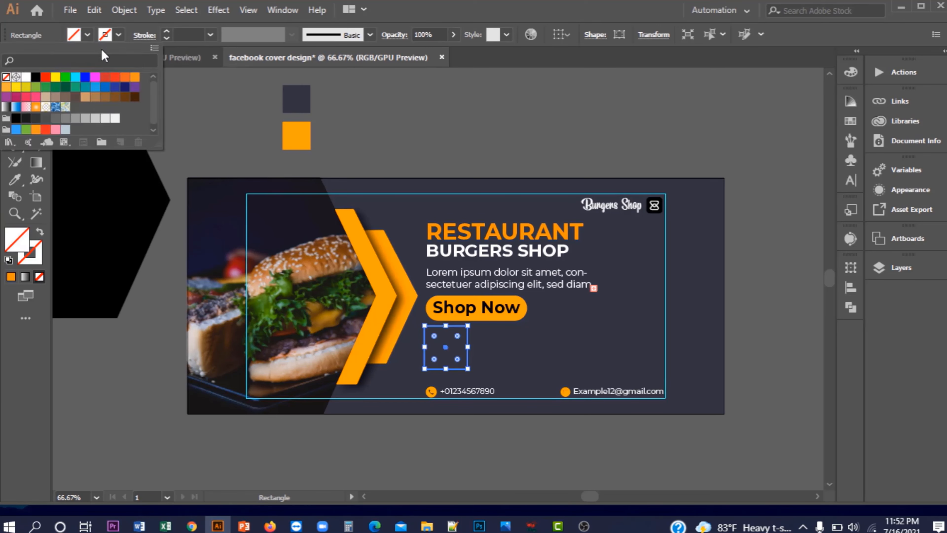
{"action": "left_click", "coordinate": [163, 32]}
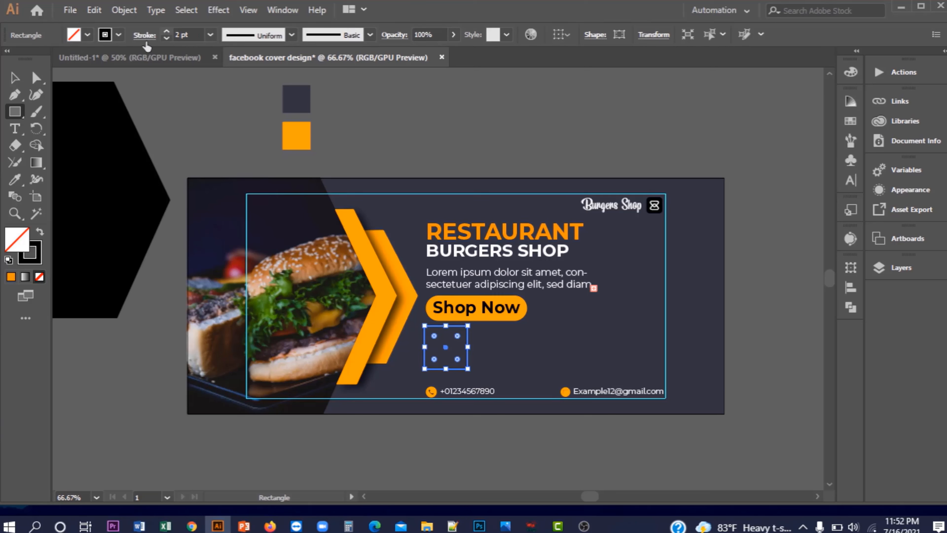
{"action": "key", "text": "v"}
{"action": "left_click", "coordinate": [180, 106]}
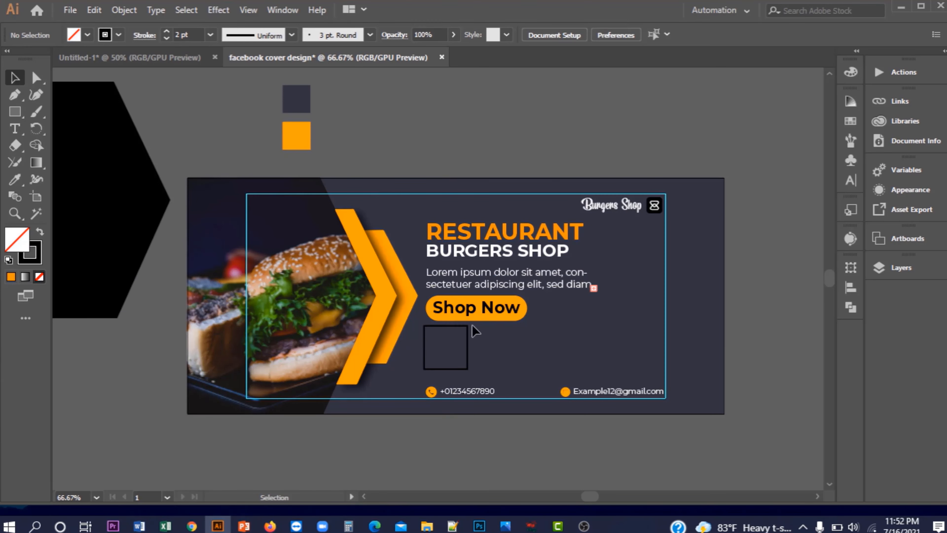
Sample the orange swatch colour onto the square with the Eyedropper
{"action": "left_click", "coordinate": [468, 338]}
{"action": "left_click", "coordinate": [15, 180]}
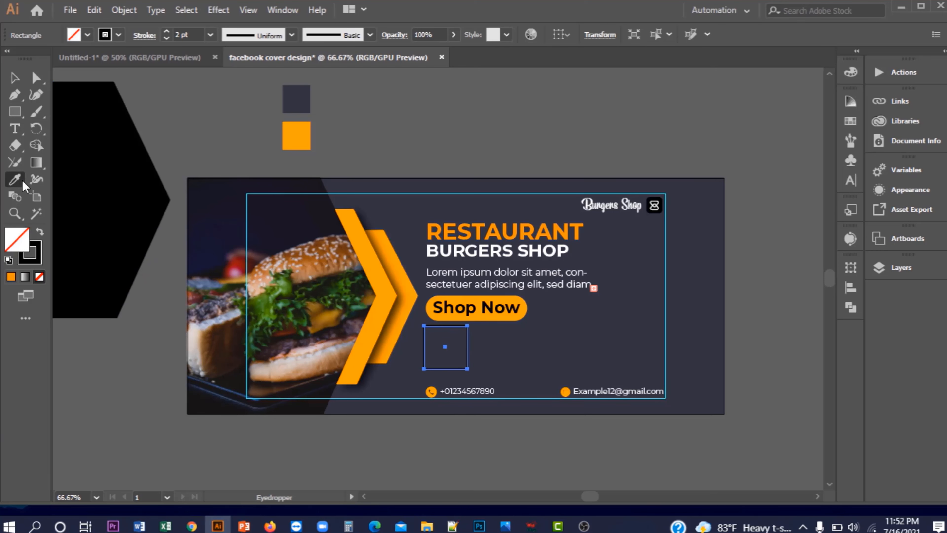
{"action": "left_click", "coordinate": [296, 143]}
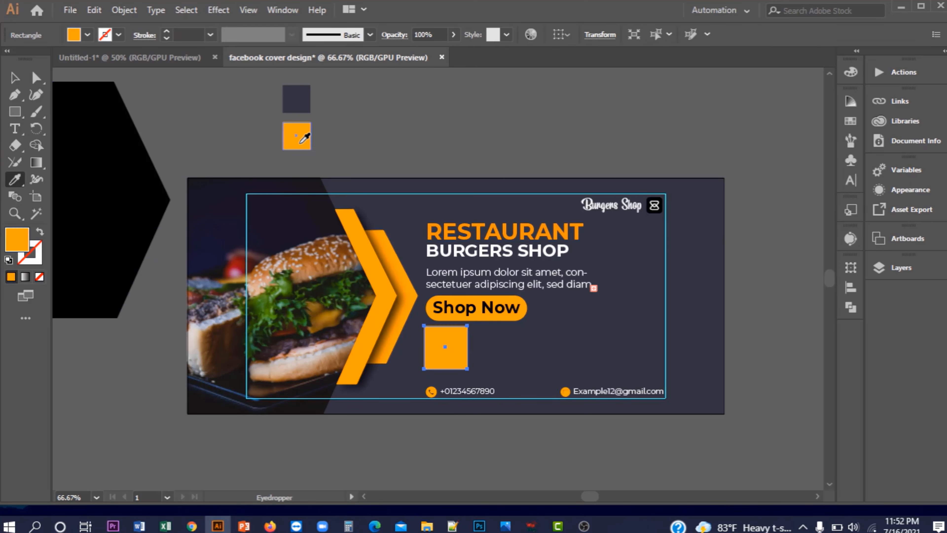
{"action": "left_click", "coordinate": [15, 77]}
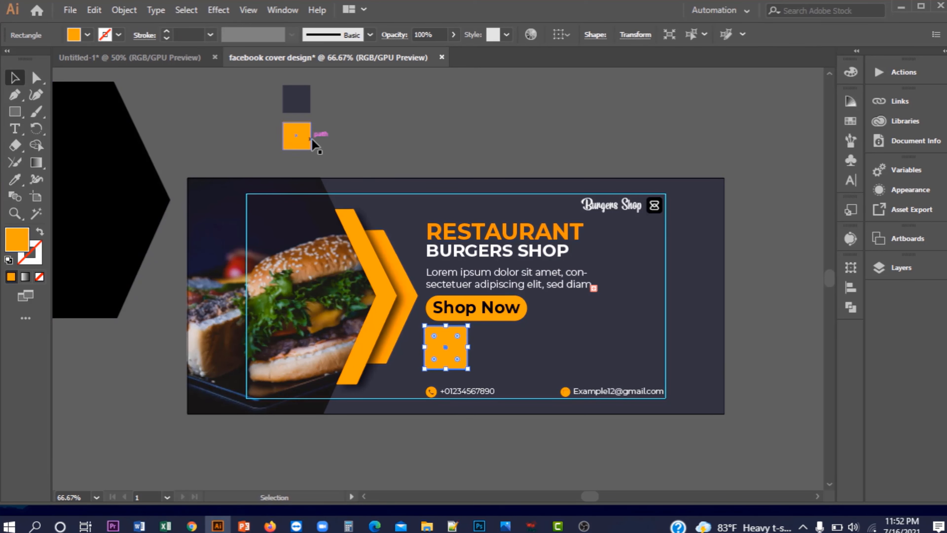
Copy the hex value ffa300 from the small orange swatch square
{"action": "left_click", "coordinate": [300, 145]}
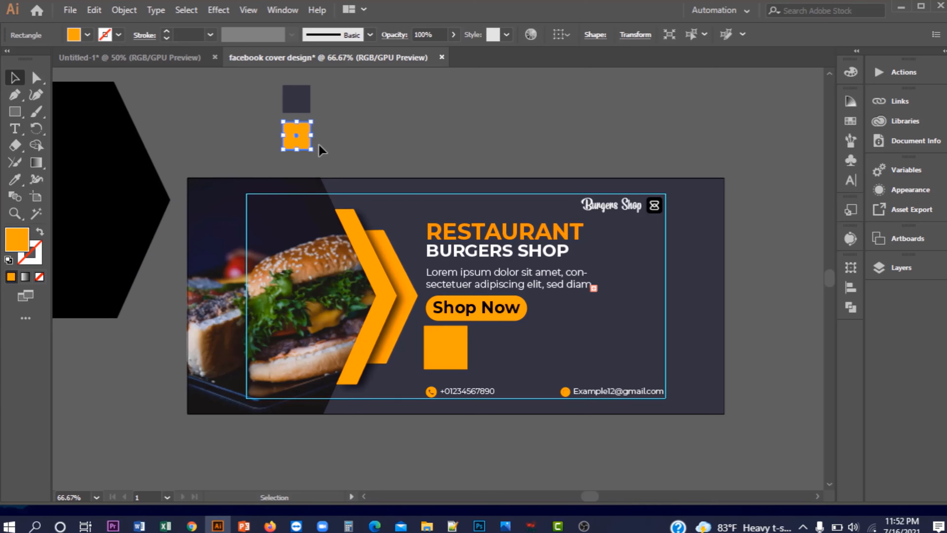
{"action": "left_click", "coordinate": [846, 74]}
{"action": "left_click", "coordinate": [807, 161]}
{"action": "double_click", "coordinate": [807, 161]}
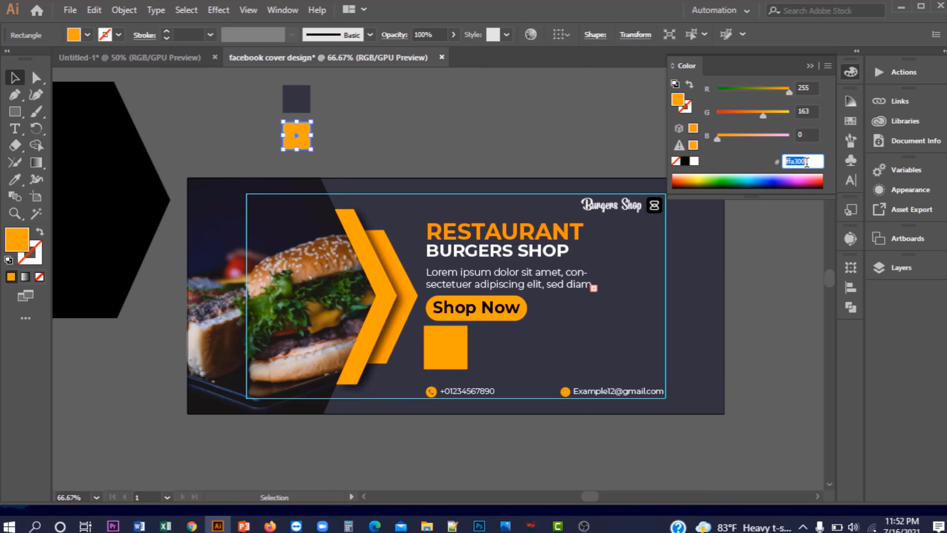
{"action": "right_click", "coordinate": [807, 161]}
{"action": "left_click", "coordinate": [810, 210]}
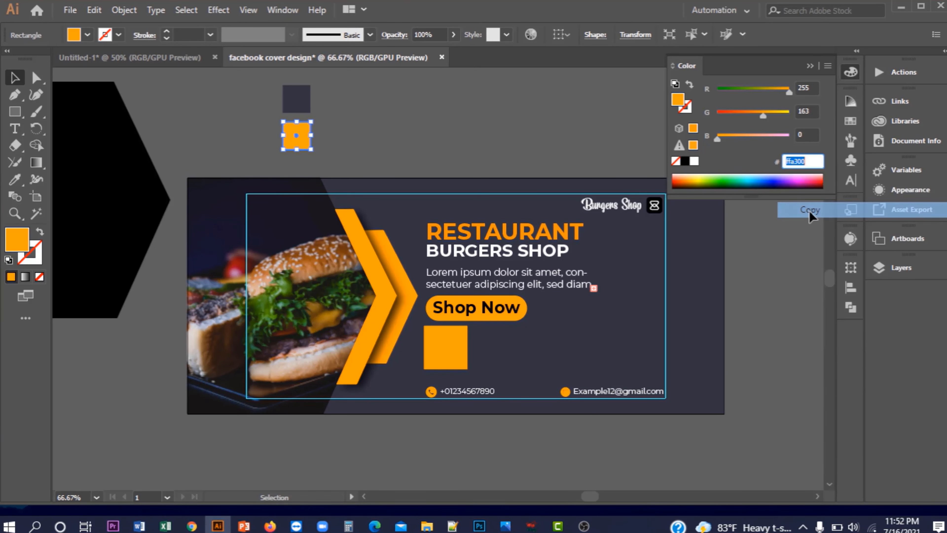
{"action": "left_click", "coordinate": [812, 68]}
{"action": "left_click", "coordinate": [553, 109]}
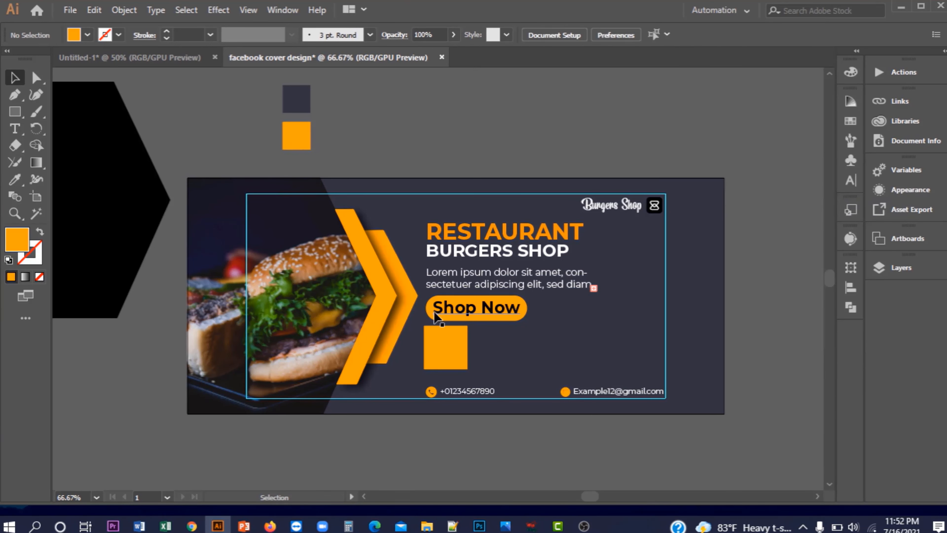
Remove the square's fill and give it a 2 pt ffa300 orange outline
{"action": "left_click", "coordinate": [444, 341]}
{"action": "left_click", "coordinate": [84, 38]}
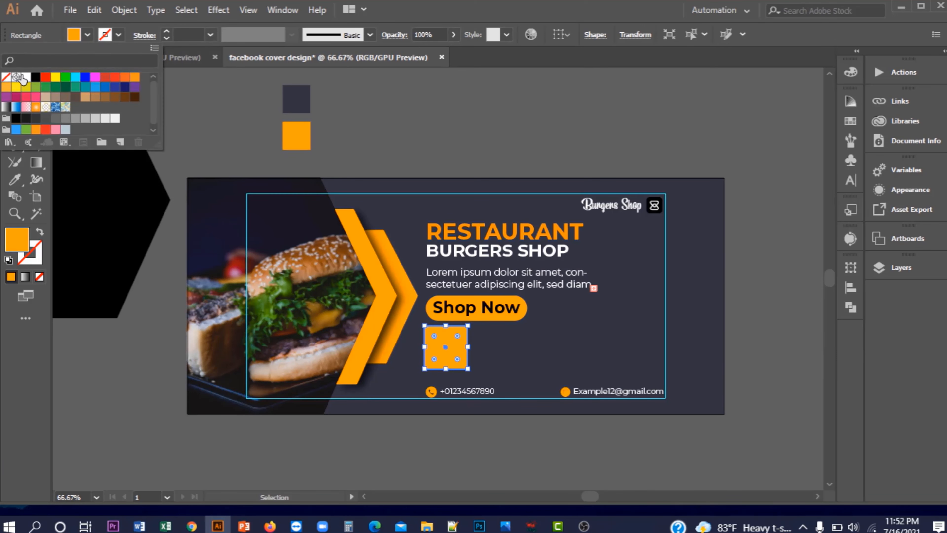
{"action": "left_click", "coordinate": [7, 80]}
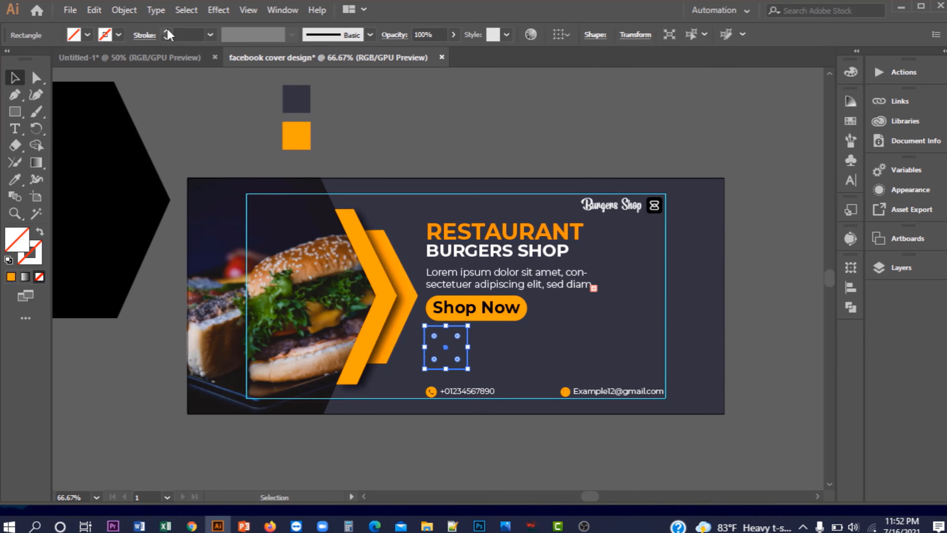
{"action": "left_click", "coordinate": [167, 31]}
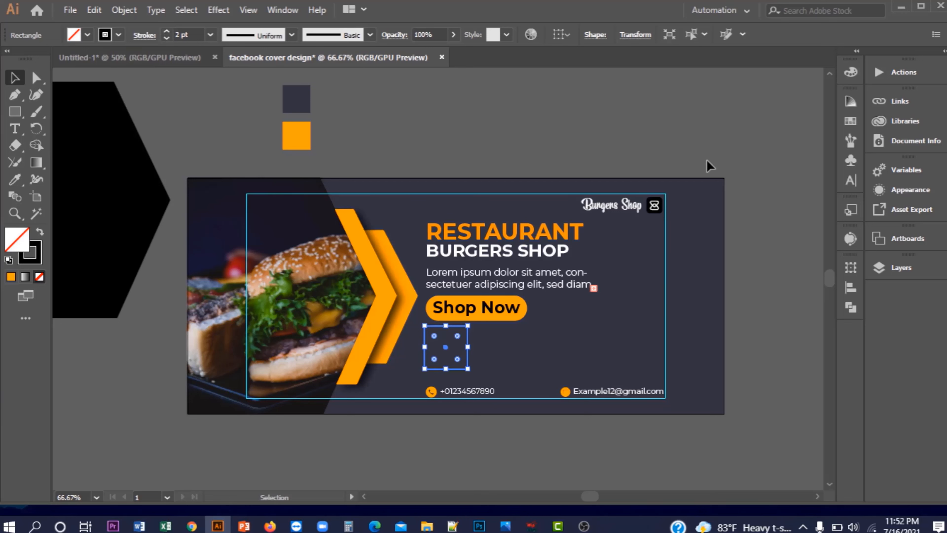
{"action": "left_click", "coordinate": [843, 75]}
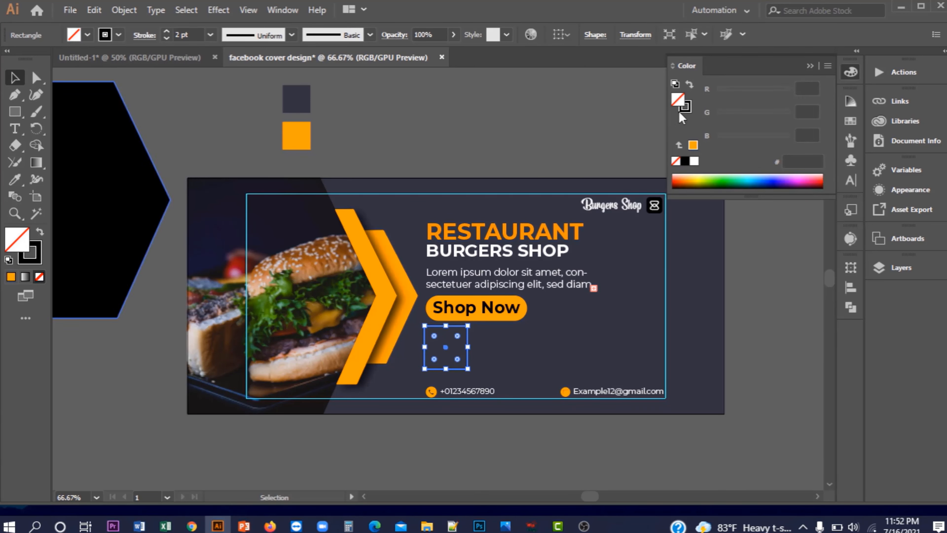
{"action": "left_click", "coordinate": [688, 108]}
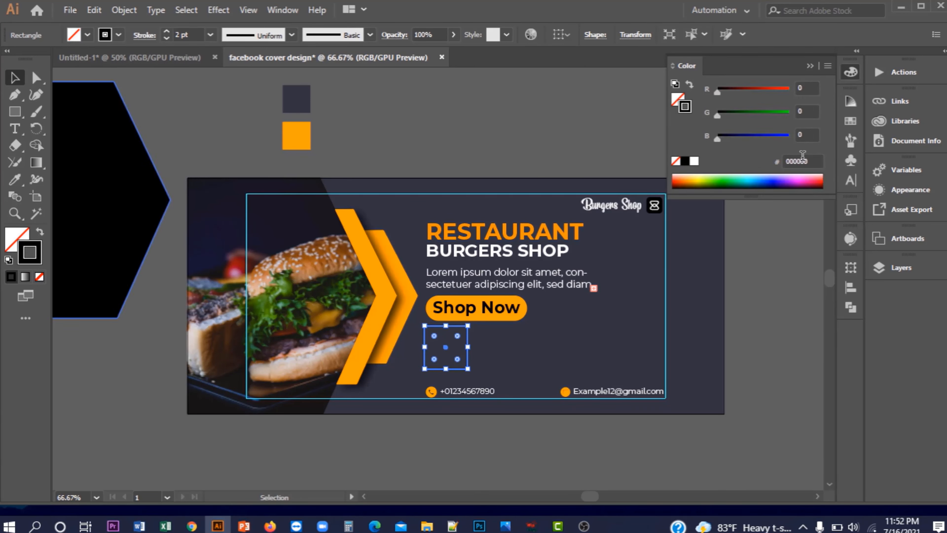
{"action": "left_click", "coordinate": [810, 161]}
{"action": "right_click", "coordinate": [810, 161]}
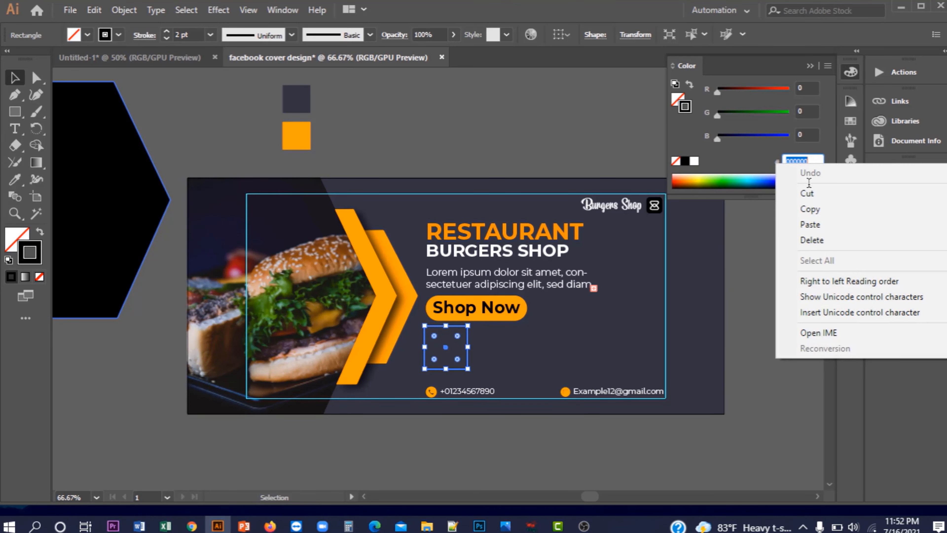
{"action": "left_click", "coordinate": [817, 225]}
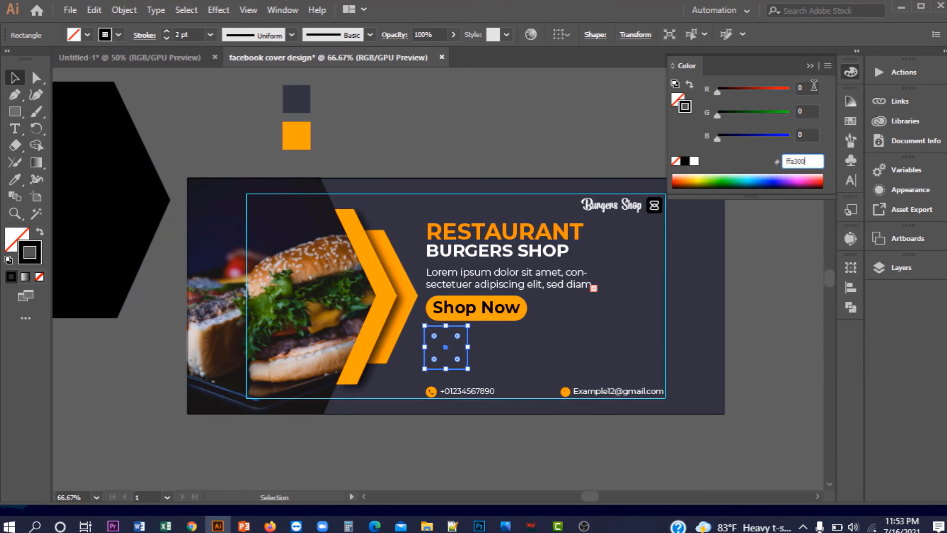
{"action": "left_click", "coordinate": [811, 67]}
{"action": "left_click", "coordinate": [619, 110]}
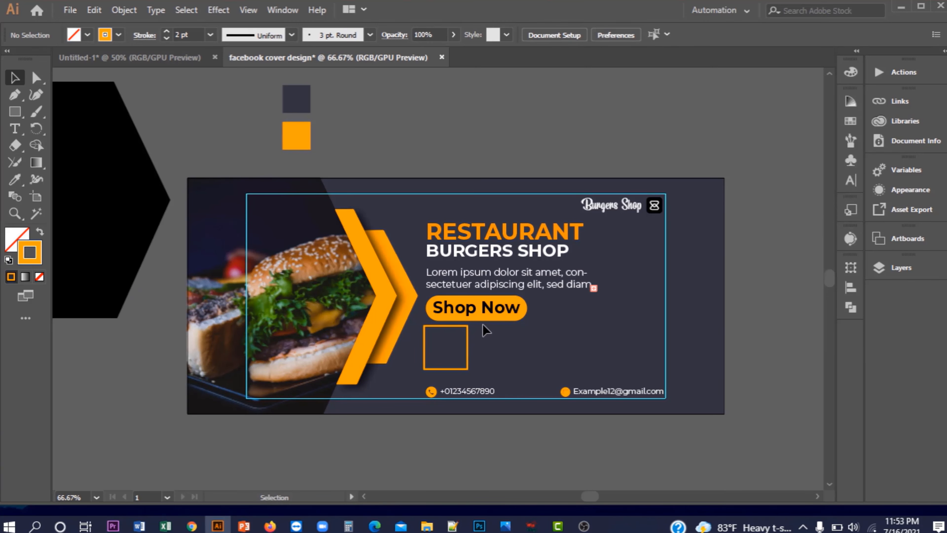
Rotate the orange square 45° into a diamond, round its corners and scale it down
{"action": "left_click", "coordinate": [472, 351]}
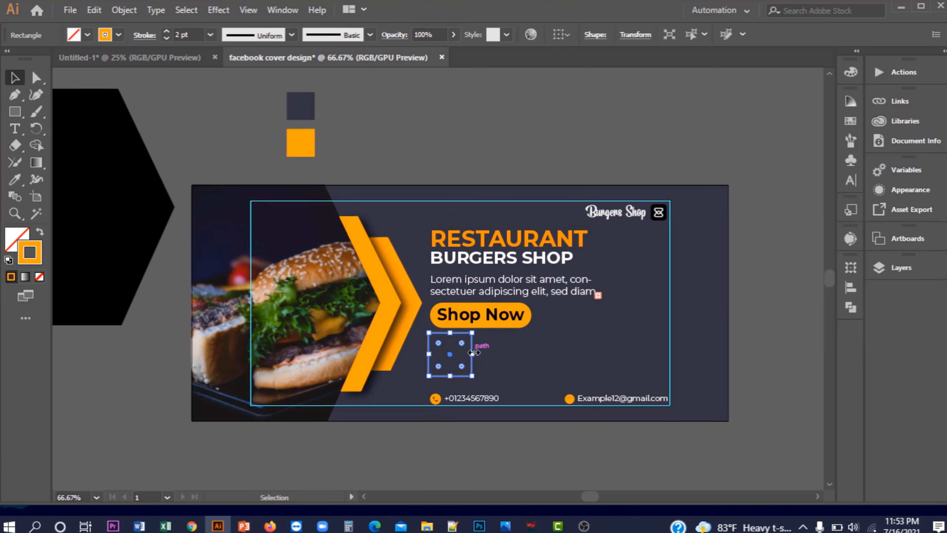
{"action": "scroll", "coordinate": [465, 355], "scroll_direction": "up", "scroll_amount": 2}
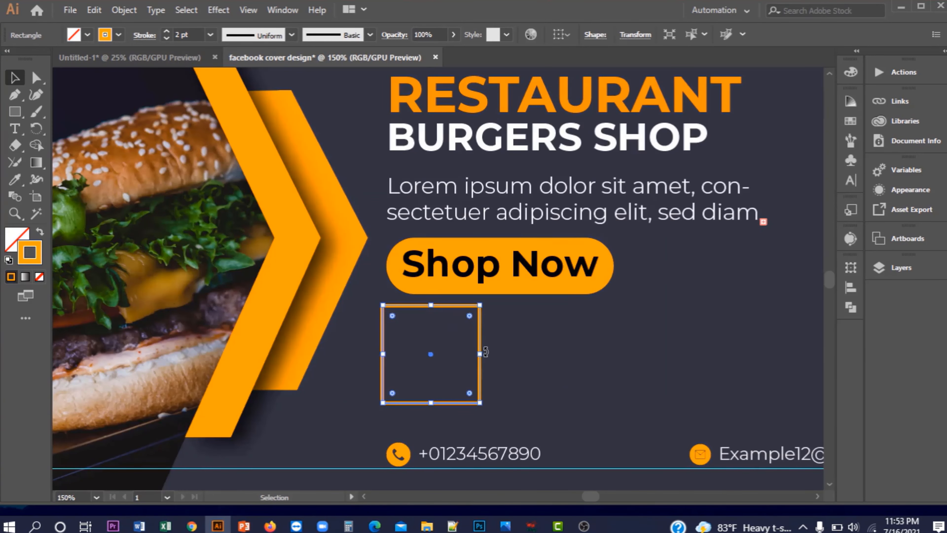
{"action": "left_click_drag", "start_coordinate": [486, 352], "coordinate": [491, 408]}
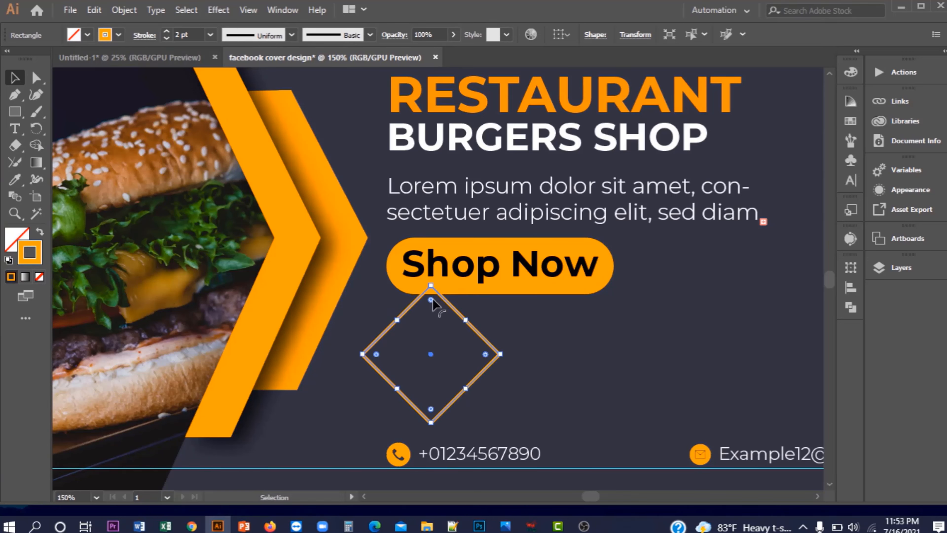
{"action": "left_click_drag", "start_coordinate": [432, 302], "coordinate": [432, 311]}
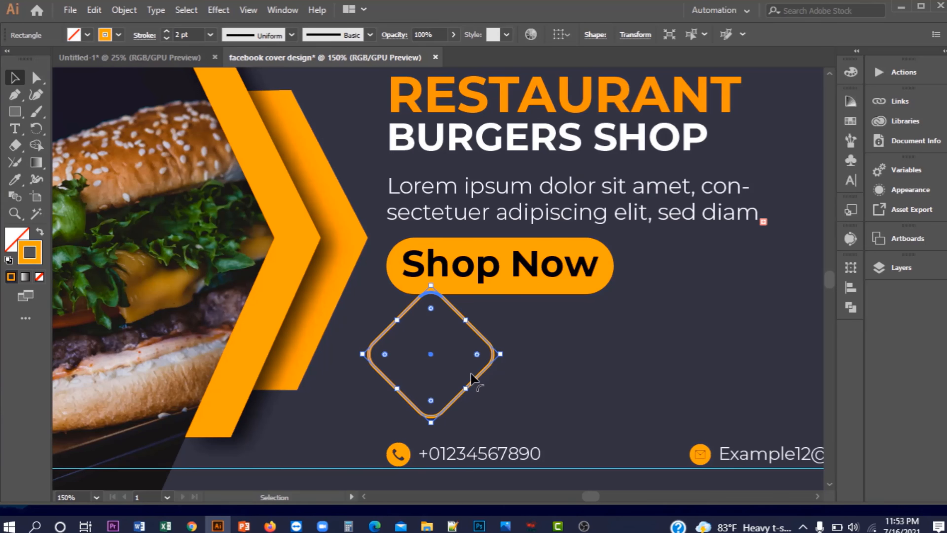
{"action": "left_click_drag", "start_coordinate": [431, 422], "coordinate": [432, 420]}
{"action": "scroll", "coordinate": [499, 412], "scroll_direction": "down", "scroll_amount": 2}
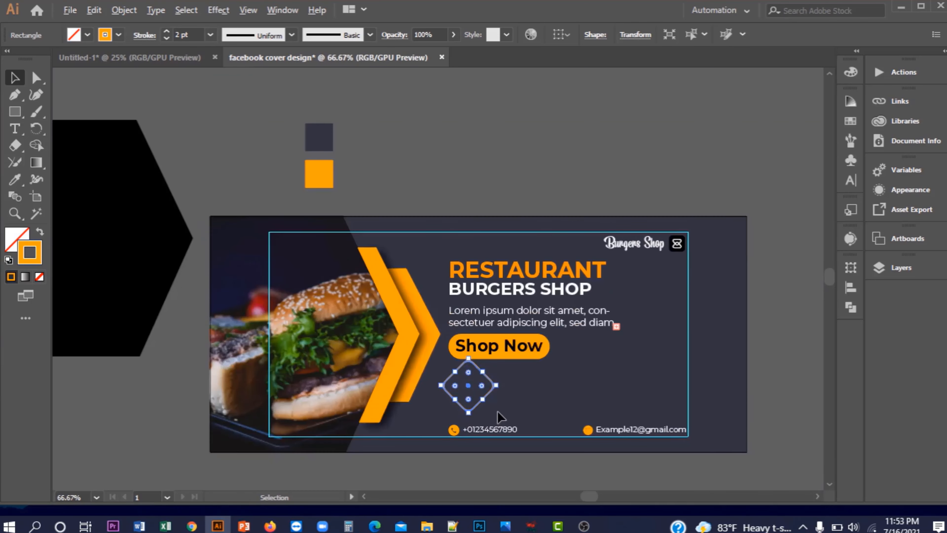
Left-align the heading, paragraph, Shop Now, diamond and contact row, then nudge them right
{"action": "left_click", "coordinate": [481, 142]}
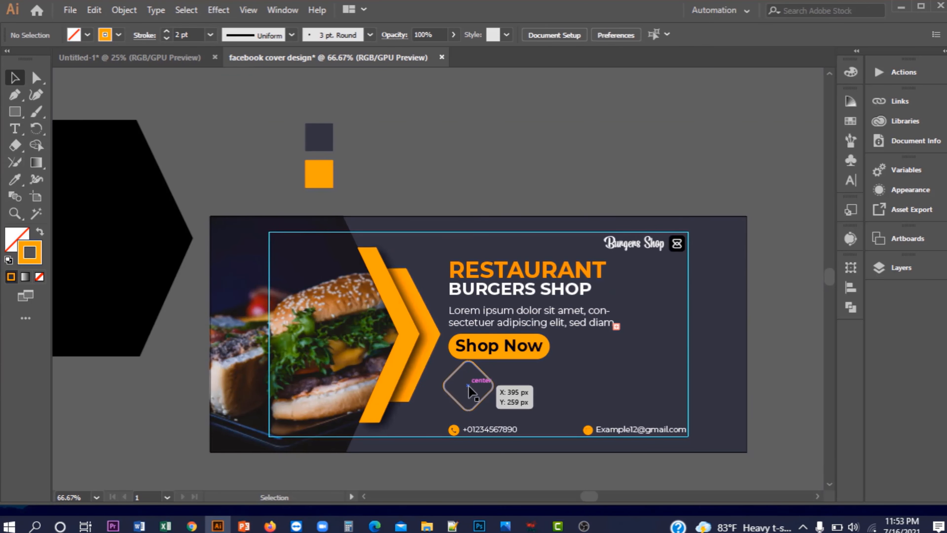
{"action": "left_click", "coordinate": [469, 390]}
{"action": "left_click", "coordinate": [486, 283], "text": "shift"}
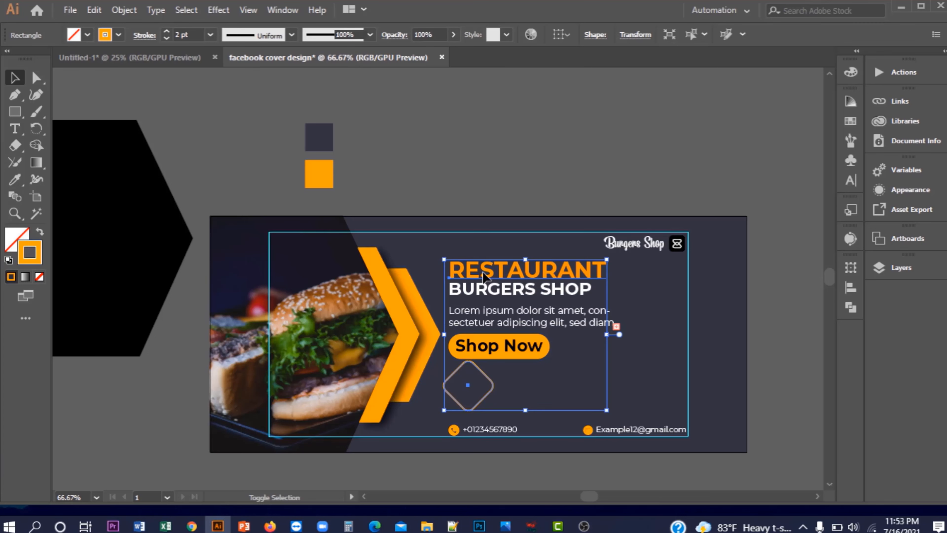
{"action": "left_click", "coordinate": [485, 315], "text": "shift"}
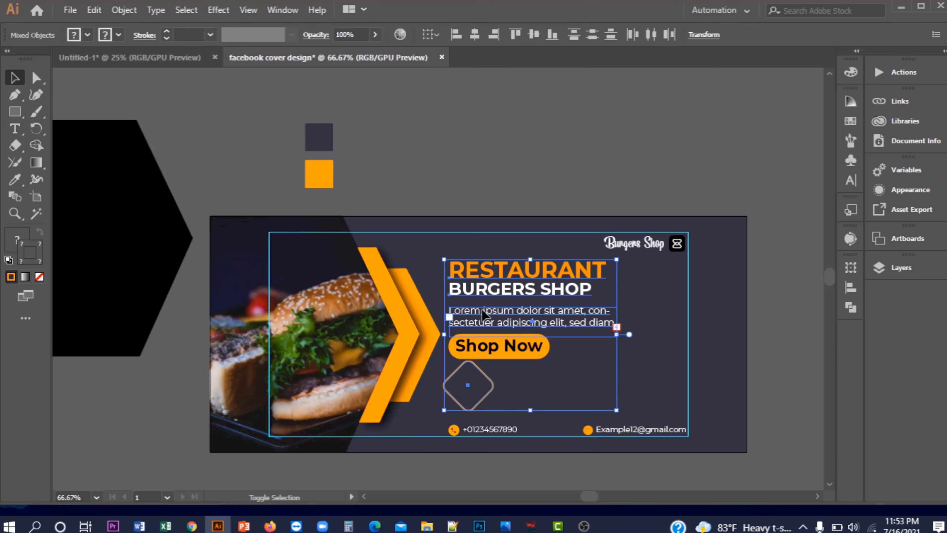
{"action": "left_click", "coordinate": [466, 433], "text": "shift"}
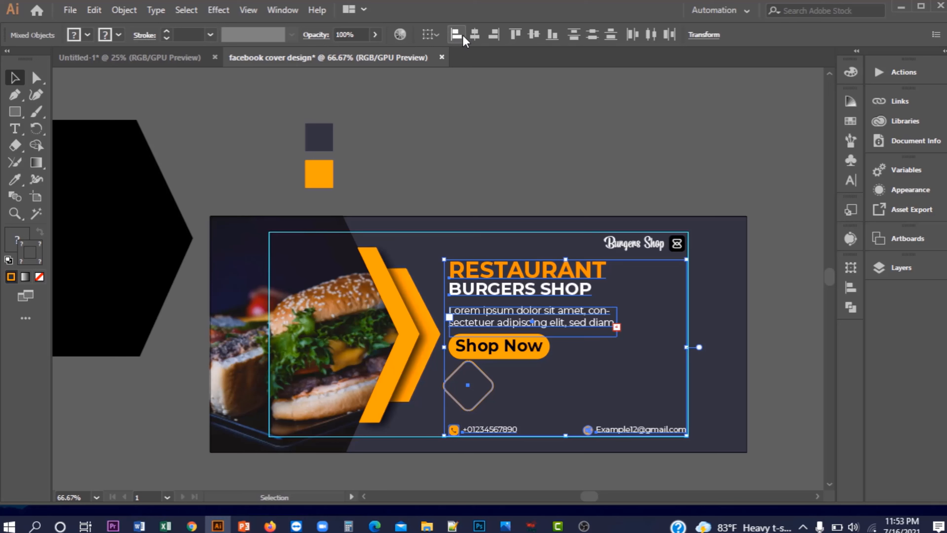
{"action": "left_click", "coordinate": [463, 35]}
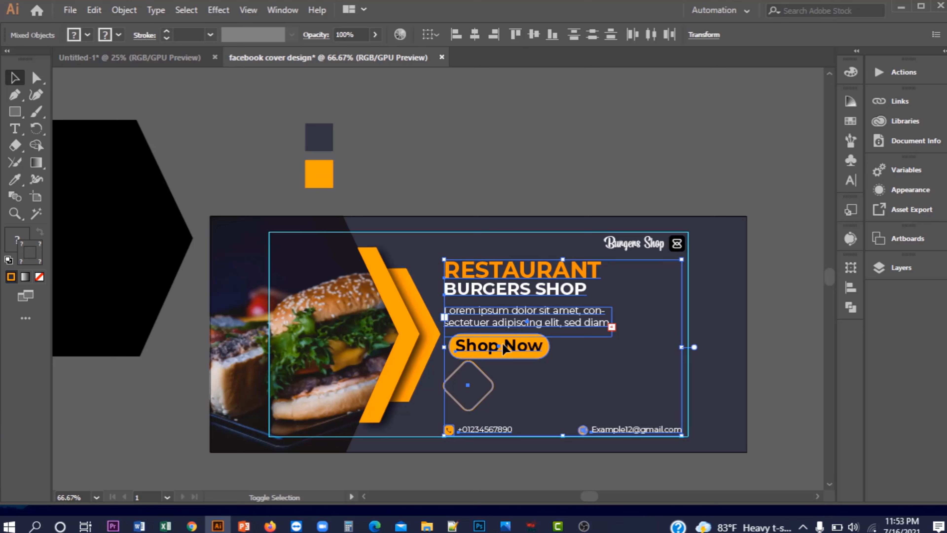
{"action": "left_click", "coordinate": [458, 44]}
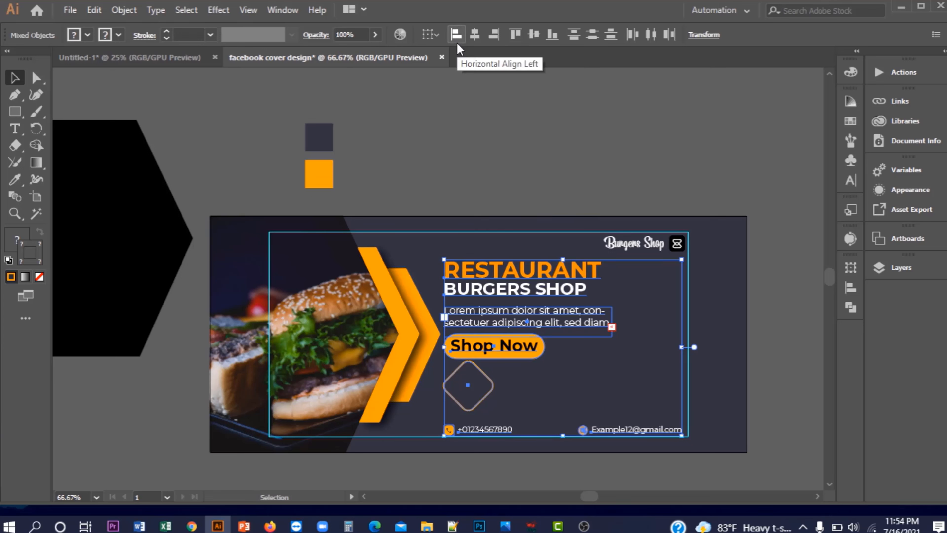
{"action": "key", "text": "Right"}
{"action": "key", "text": "Right"}
{"action": "key", "text": "Right"}
{"action": "key", "text": "Right"}
{"action": "key", "text": "Right"}
{"action": "key", "text": "Right"}
{"action": "key", "text": "Right"}
{"action": "key", "text": "Right"}
{"action": "key", "text": "Right"}
{"action": "key", "text": "Right"}
{"action": "key", "text": "Right"}
{"action": "key", "text": "Right"}
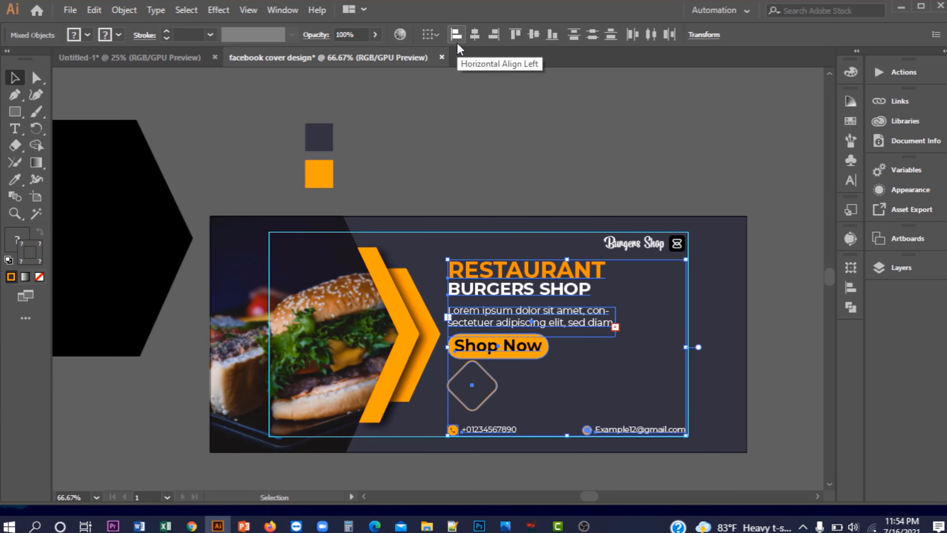
{"action": "left_click", "coordinate": [550, 180]}
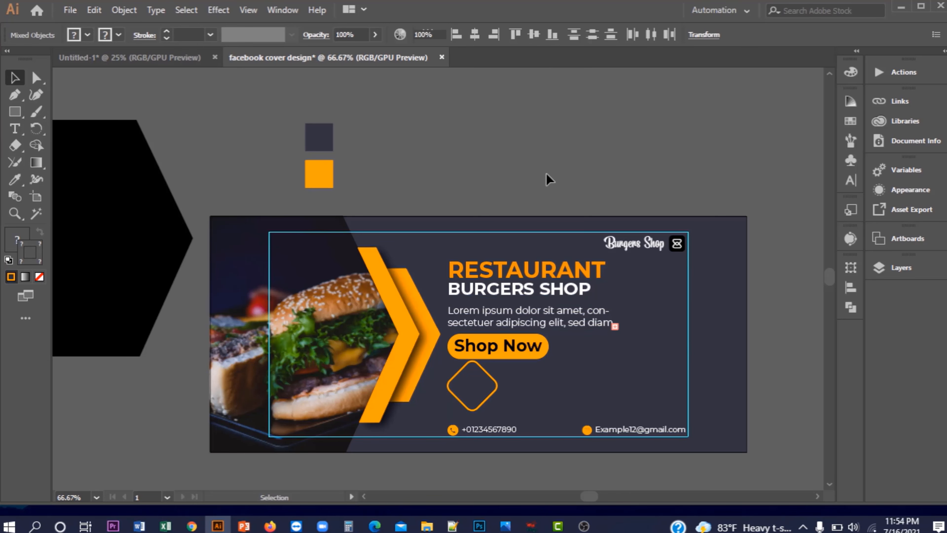
{"action": "scroll", "coordinate": [472, 391], "scroll_direction": "up", "scroll_amount": 1}
Type the '30% Discount' label above the artboard
{"action": "left_click", "coordinate": [494, 368]}
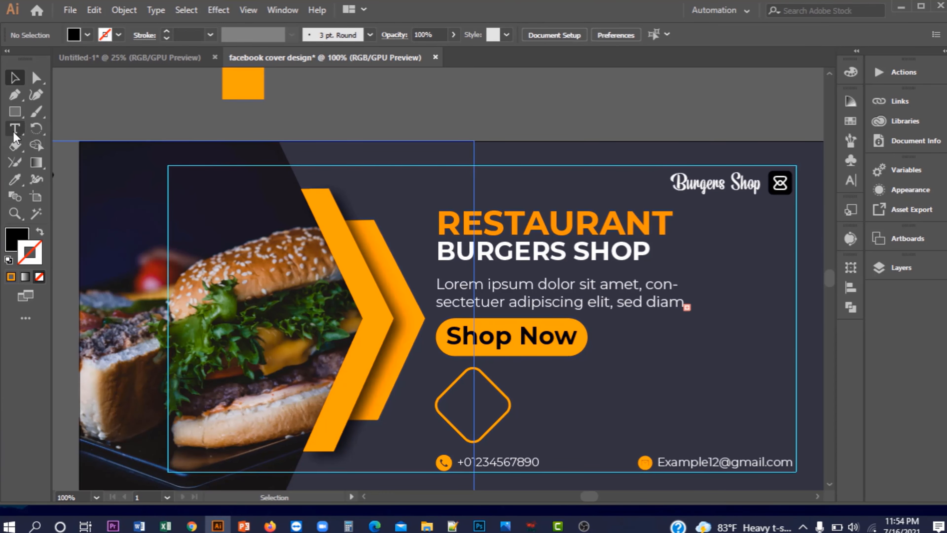
{"action": "left_click", "coordinate": [14, 130]}
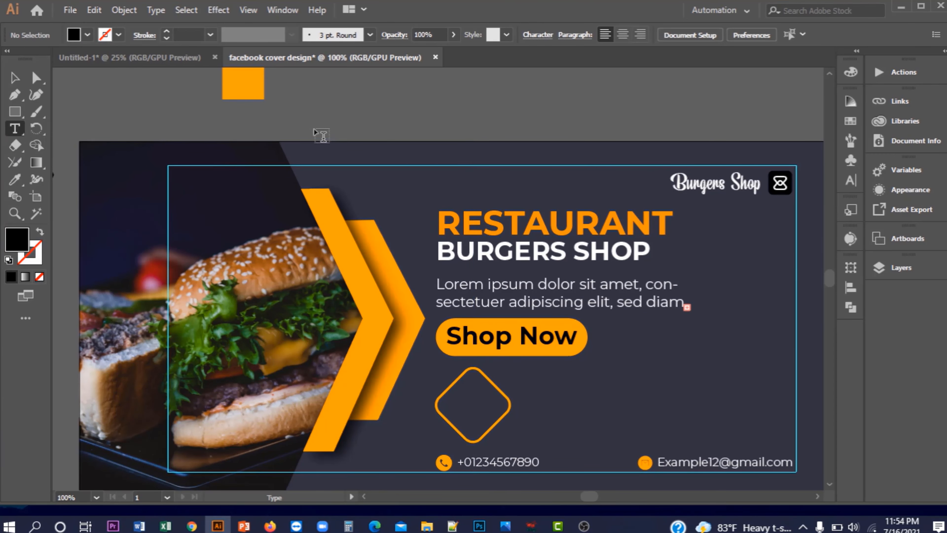
{"action": "left_click", "coordinate": [341, 106]}
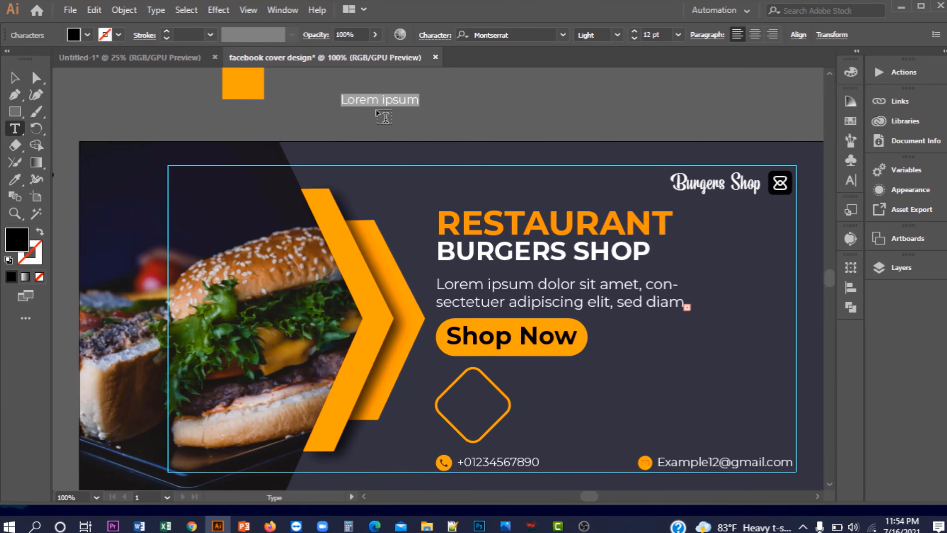
{"action": "type", "text": "30%"}
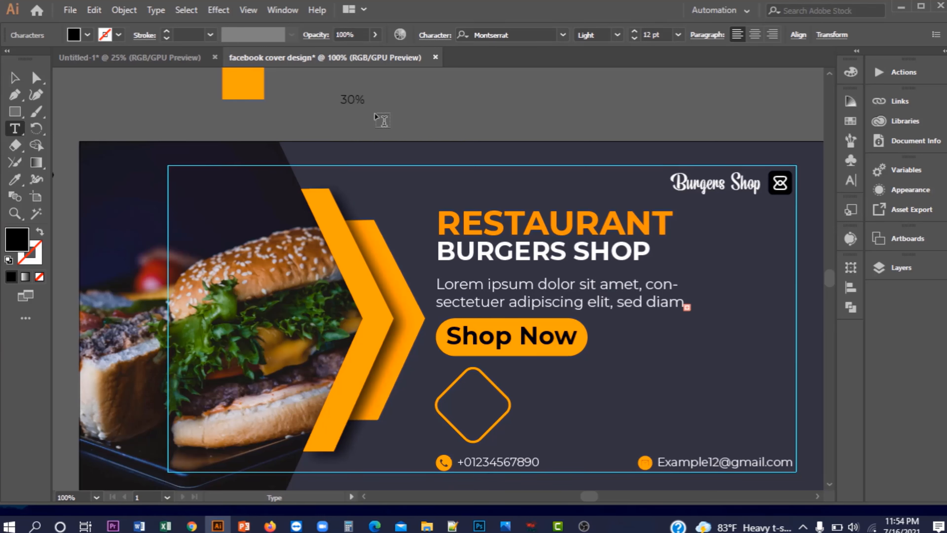
{"action": "type", "text": " Discount"}
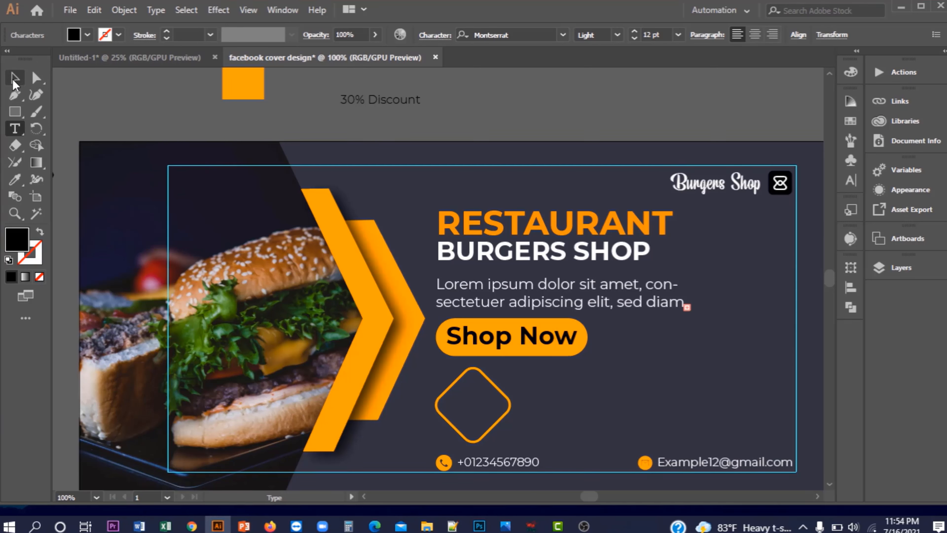
Make the label Montserrat Medium, 20 pt, with a white fill
{"action": "left_click", "coordinate": [14, 84]}
{"action": "left_click", "coordinate": [618, 36]}
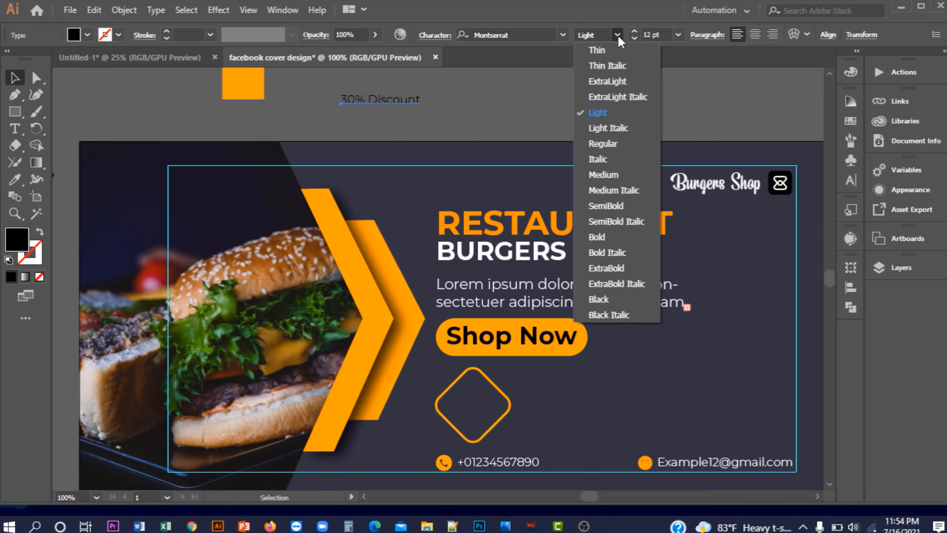
{"action": "left_click", "coordinate": [603, 175]}
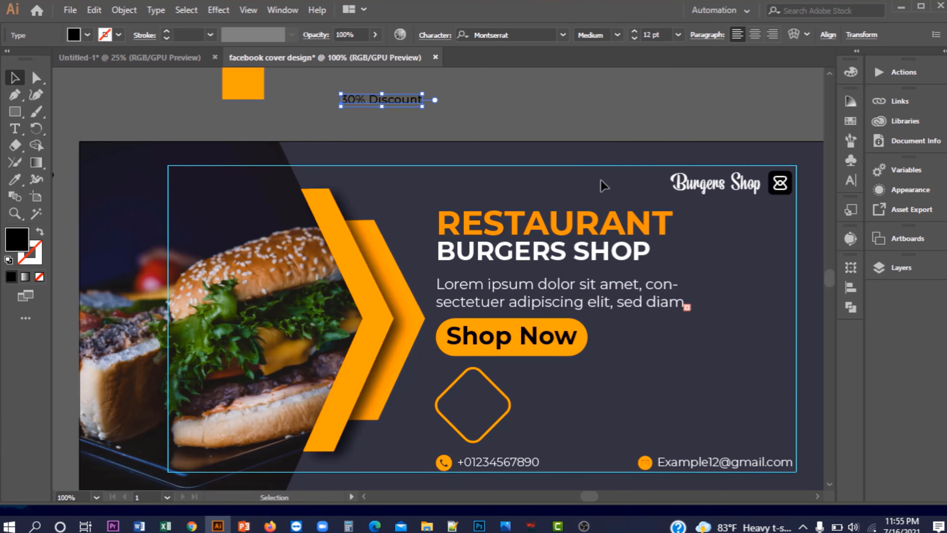
{"action": "left_click", "coordinate": [635, 33]}
{"action": "left_click", "coordinate": [635, 33]}
{"action": "left_click", "coordinate": [635, 32]}
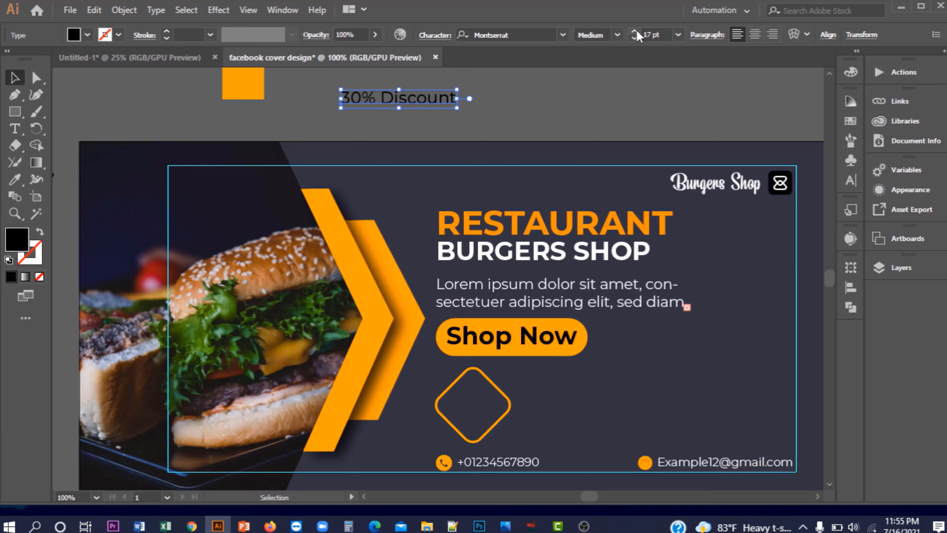
{"action": "left_click", "coordinate": [635, 33]}
{"action": "left_click", "coordinate": [636, 32]}
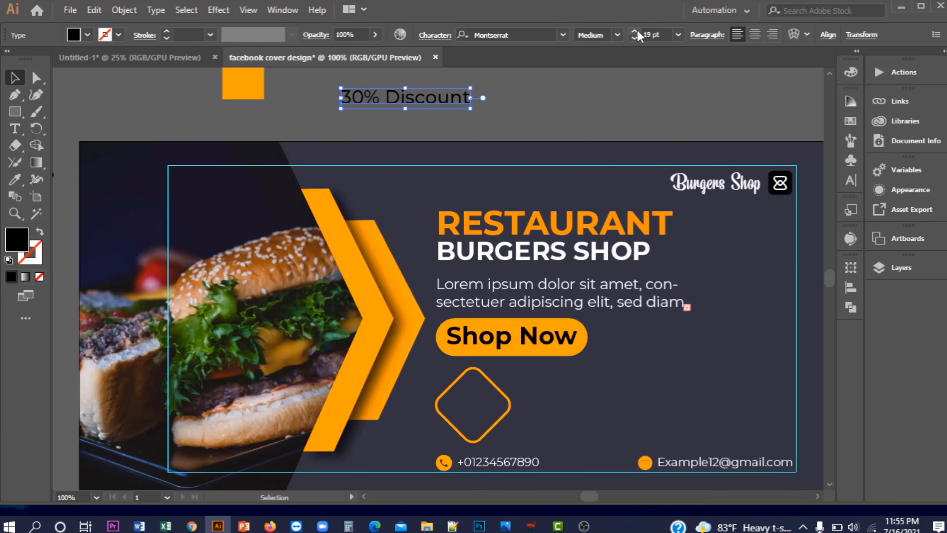
{"action": "left_click", "coordinate": [635, 32]}
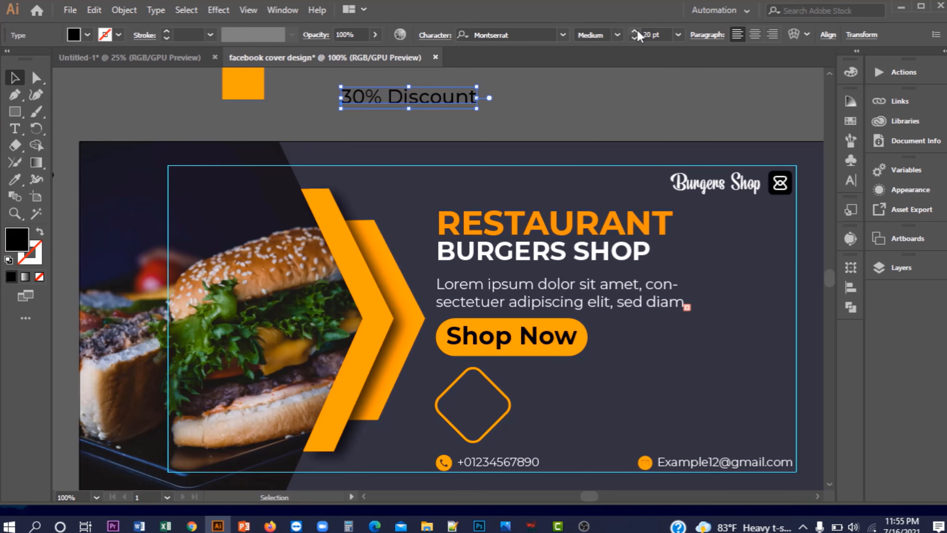
{"action": "left_click", "coordinate": [90, 36]}
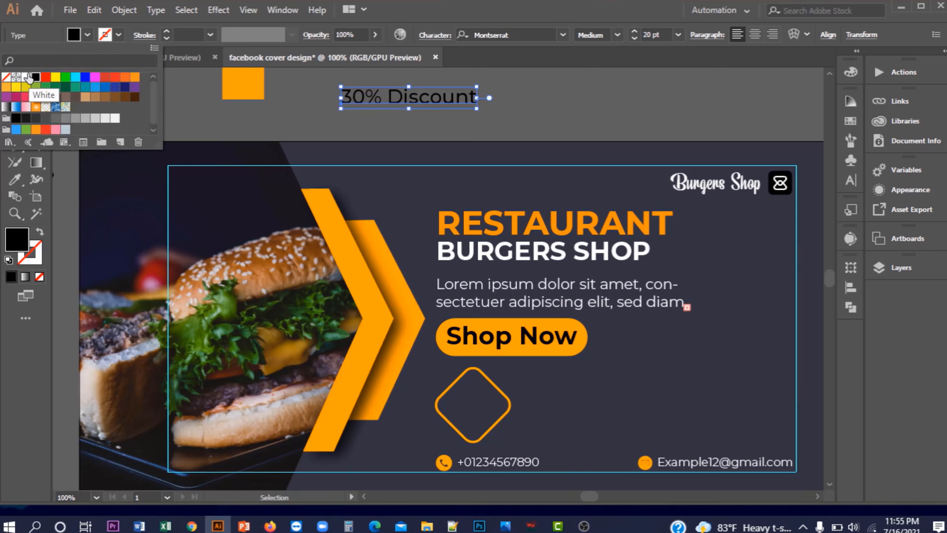
{"action": "left_click", "coordinate": [26, 77]}
{"action": "left_click", "coordinate": [88, 34]}
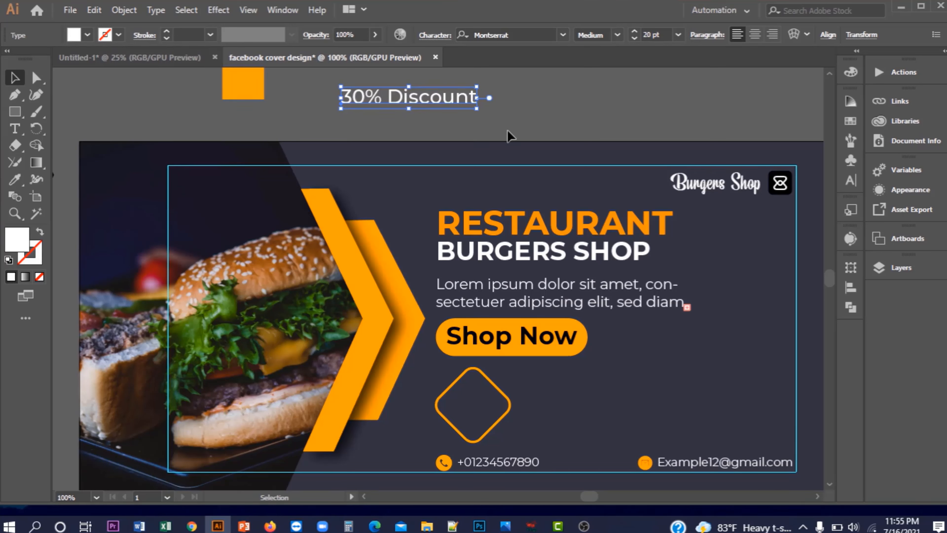
Reduce the label to 15 pt Bold and move it onto the orange diamond
{"action": "left_click", "coordinate": [637, 38]}
{"action": "left_click", "coordinate": [636, 39]}
{"action": "left_click", "coordinate": [637, 39]}
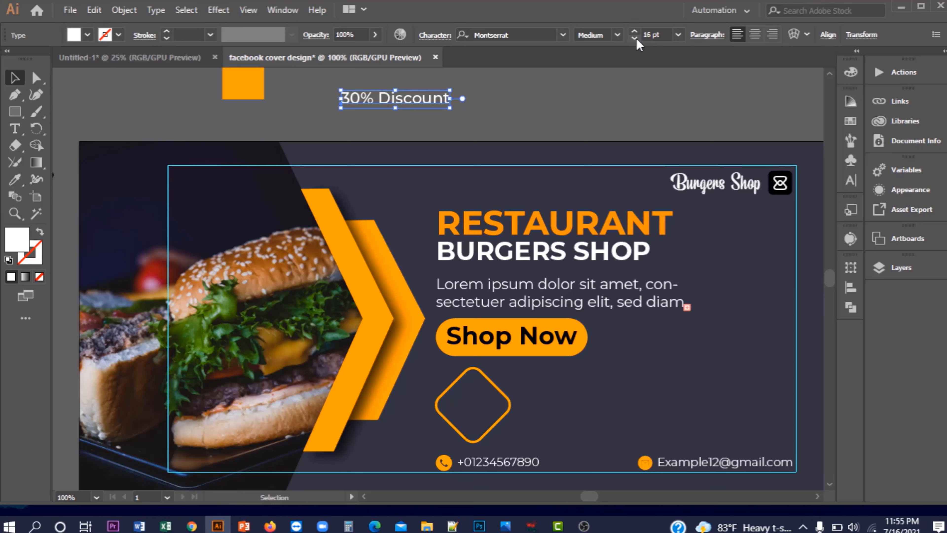
{"action": "left_click", "coordinate": [636, 39]}
{"action": "left_click", "coordinate": [637, 38]}
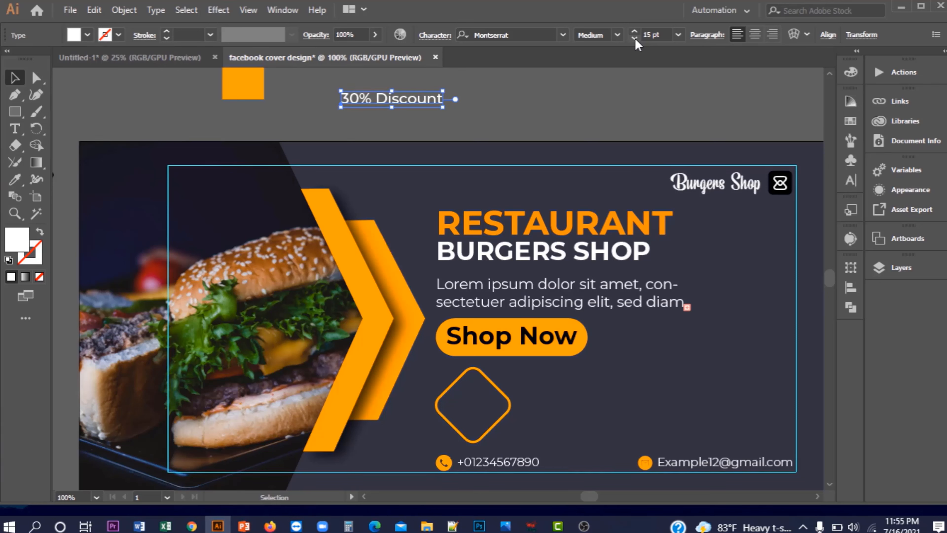
{"action": "left_click", "coordinate": [617, 35]}
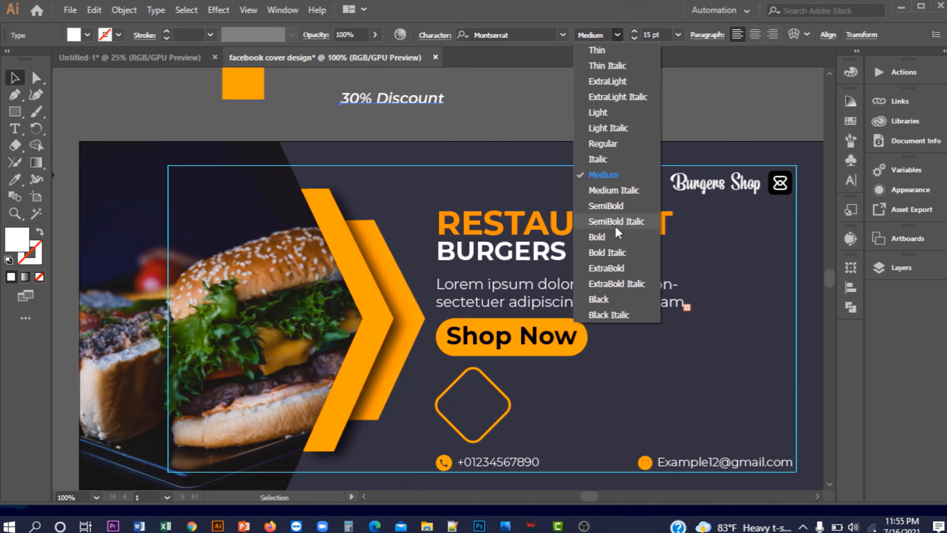
{"action": "left_click", "coordinate": [619, 237]}
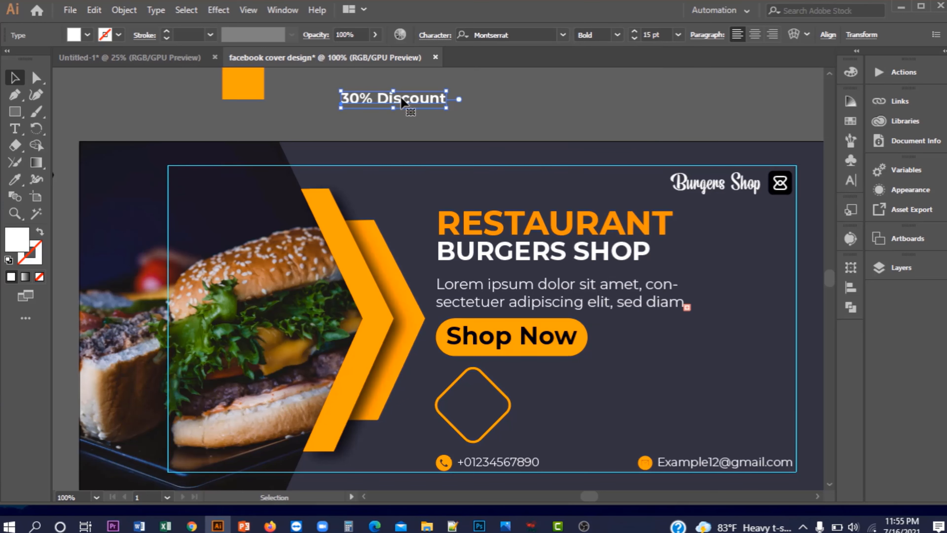
{"action": "left_click_drag", "start_coordinate": [403, 102], "coordinate": [481, 380]}
Break the label into two lines, 30% over Discount, and scale it to fit the diamond
{"action": "key", "text": "t"}
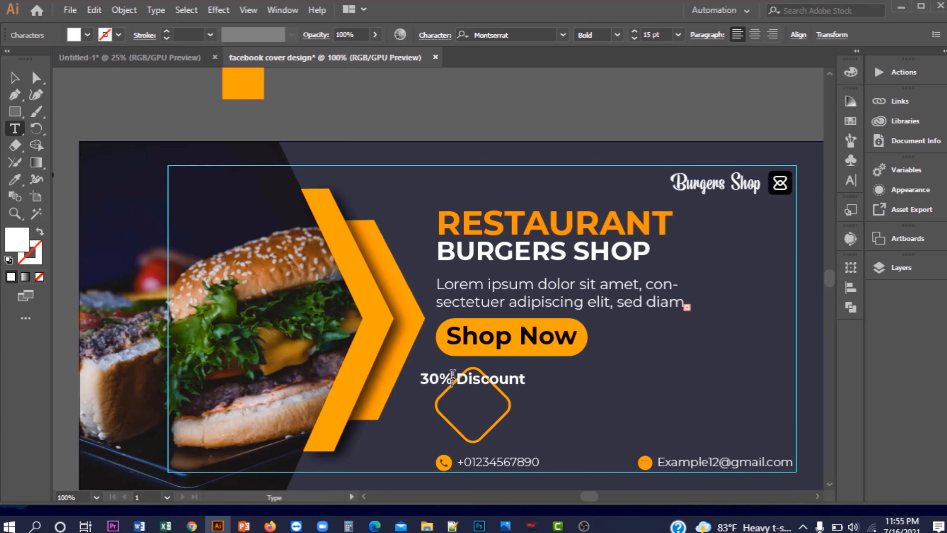
{"action": "left_click", "coordinate": [453, 374]}
{"action": "key", "text": "Return"}
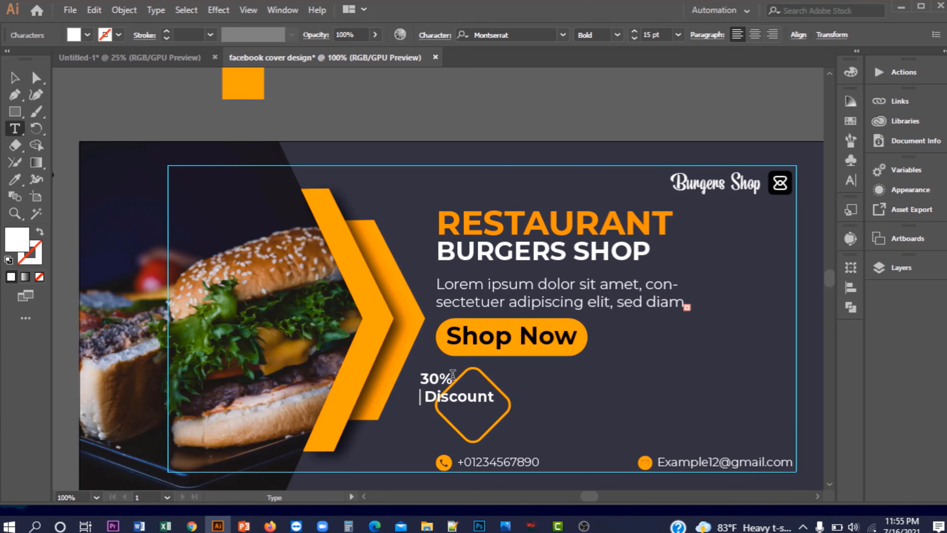
{"action": "key", "text": "BackSpace"}
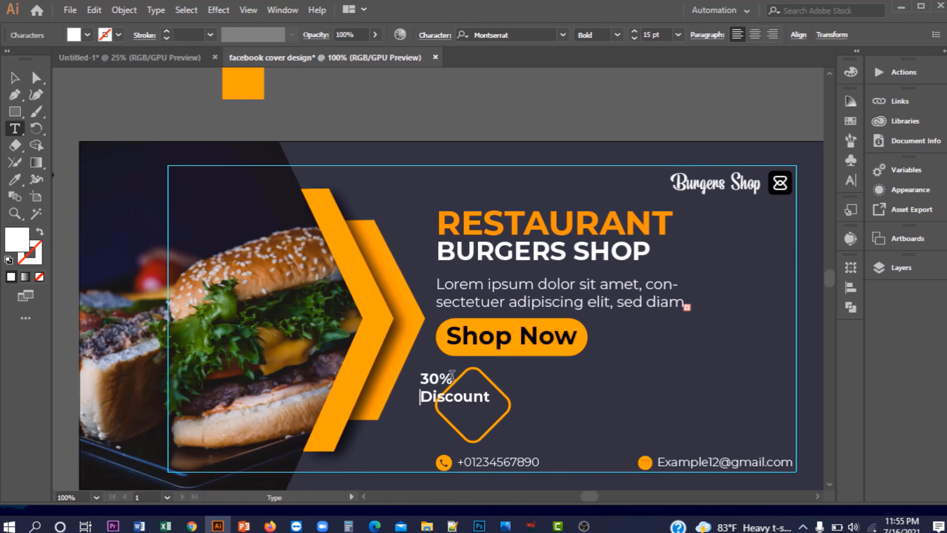
{"action": "left_click", "coordinate": [14, 78]}
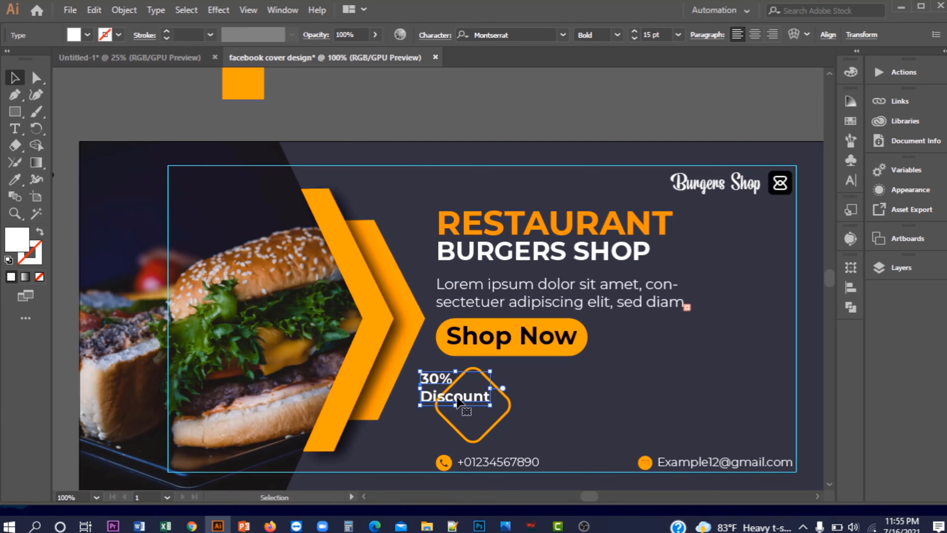
{"action": "left_click_drag", "start_coordinate": [467, 406], "coordinate": [481, 412]}
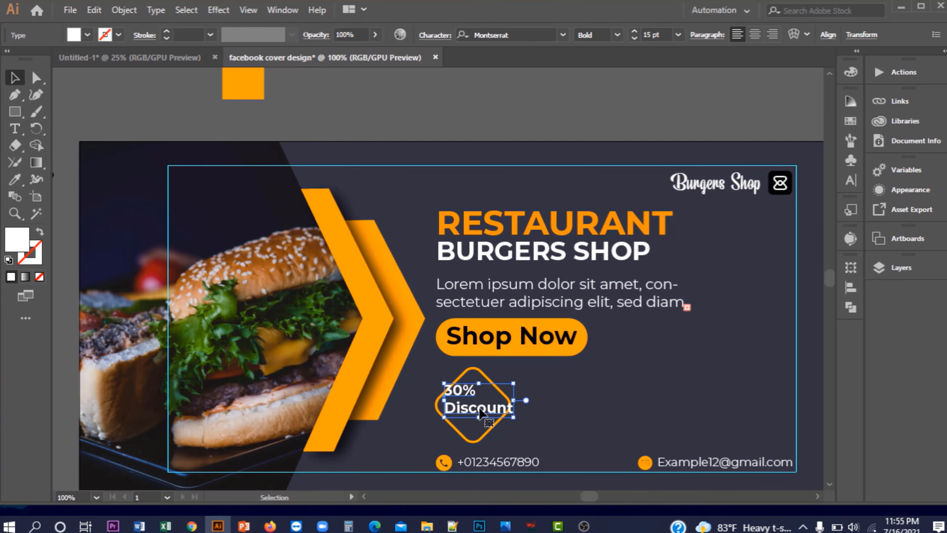
{"action": "scroll", "coordinate": [481, 412], "scroll_direction": "up", "scroll_amount": 2}
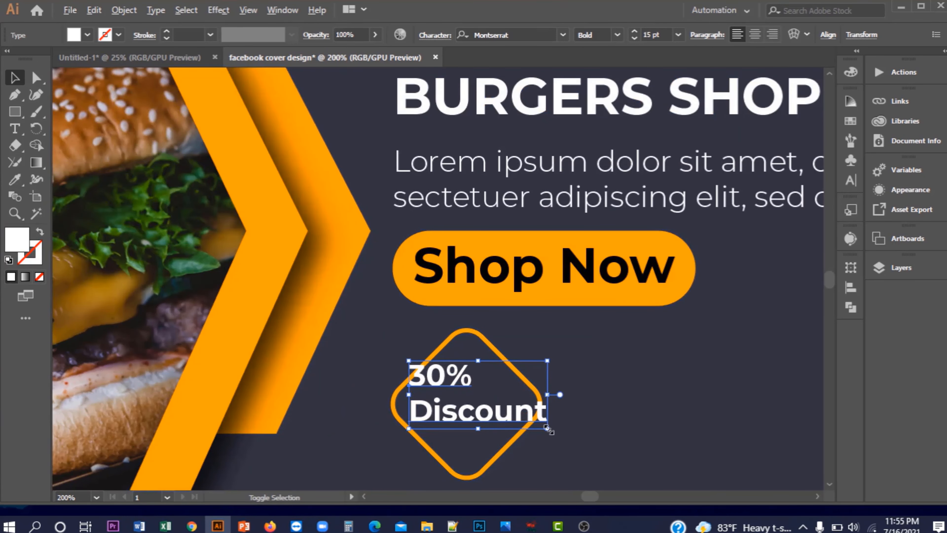
{"action": "left_click_drag", "start_coordinate": [547, 428], "coordinate": [502, 420]}
Indent the 30% line to centre it over Discount, then fit the artboard in view
{"action": "double_click", "coordinate": [434, 378]}
{"action": "double_click", "coordinate": [433, 378]}
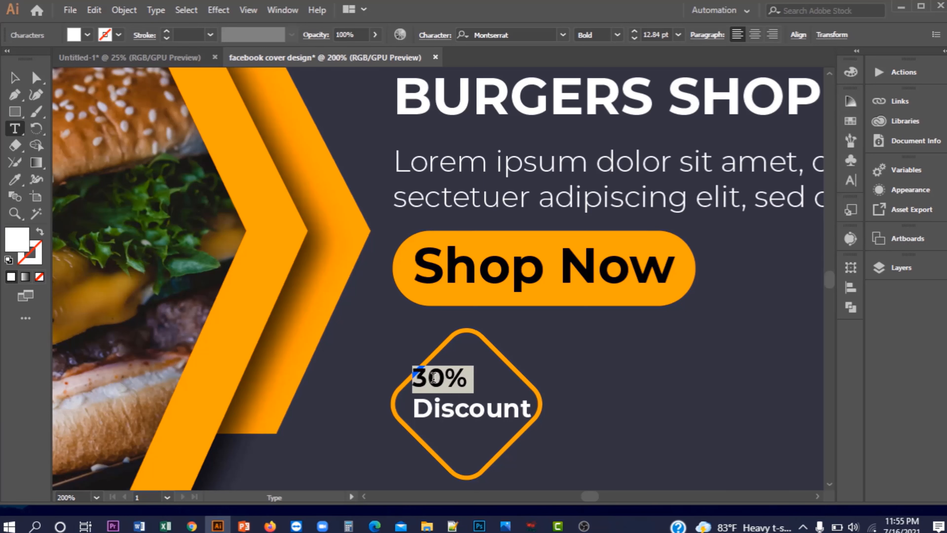
{"action": "left_click", "coordinate": [415, 379]}
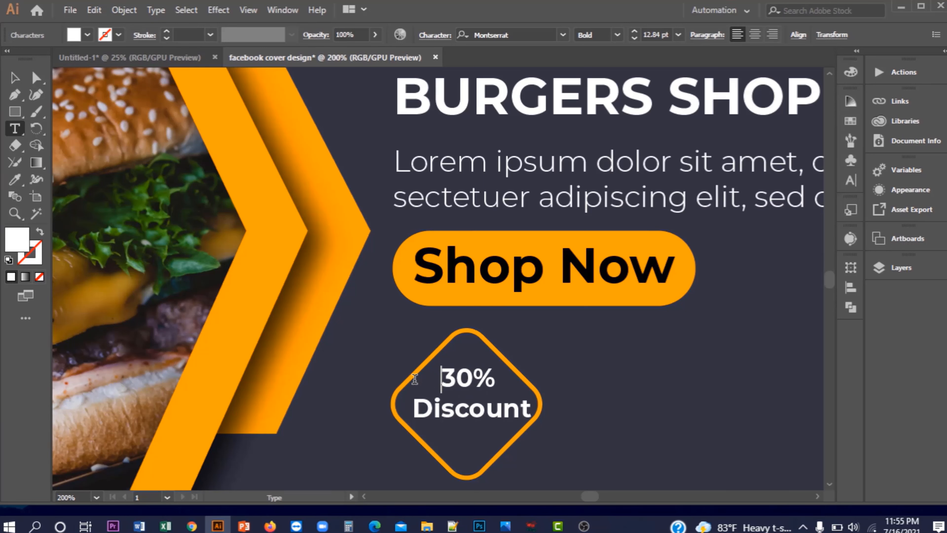
{"action": "key", "text": "BackSpace"}
{"action": "left_click", "coordinate": [15, 76]}
{"action": "left_click", "coordinate": [630, 412]}
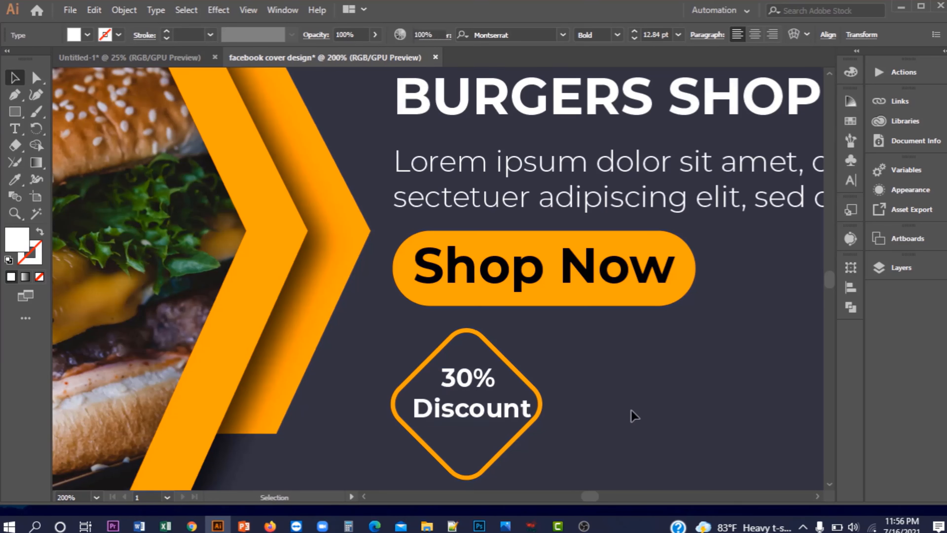
{"action": "left_click", "coordinate": [497, 408]}
{"action": "key", "text": "ctrl+0"}
{"action": "left_click", "coordinate": [493, 355]}
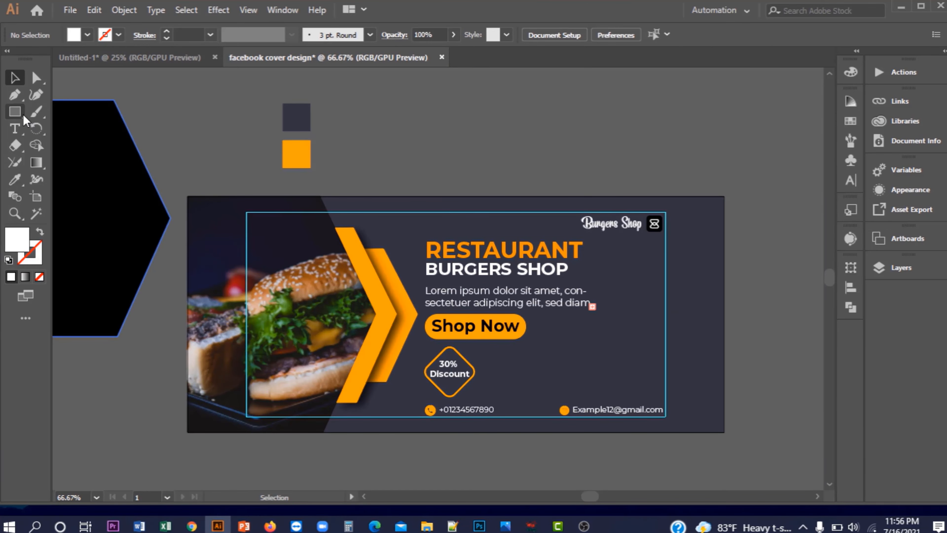
Draw a small white circle right of the body text and shrink it to 4 px
{"action": "left_click_drag", "start_coordinate": [21, 119], "coordinate": [68, 133]}
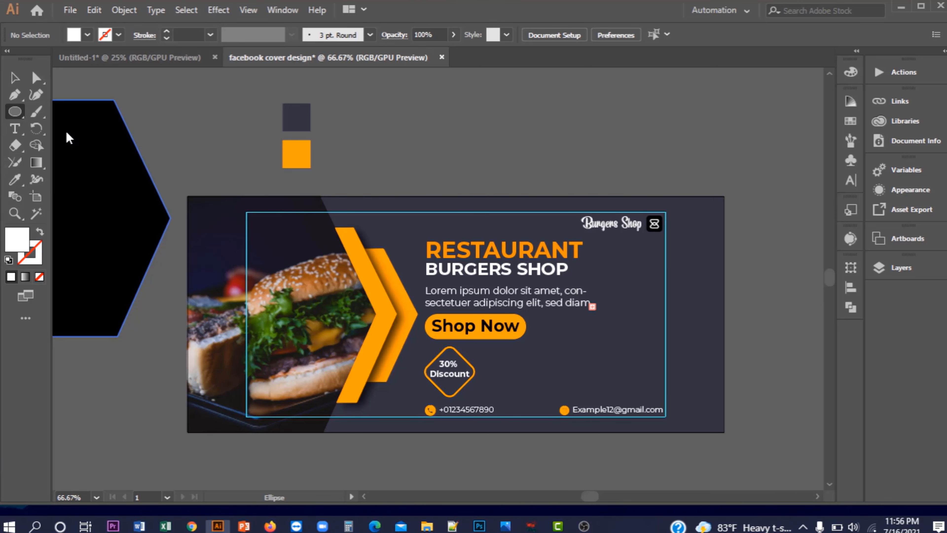
{"action": "scroll", "coordinate": [676, 362], "scroll_direction": "up", "scroll_amount": 3}
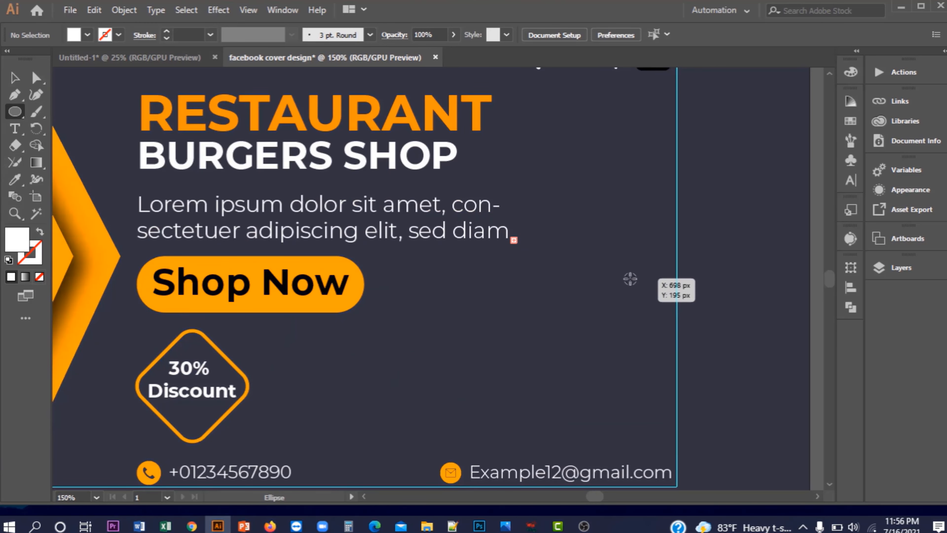
{"action": "left_click_drag", "start_coordinate": [621, 264], "coordinate": [625, 268]}
{"action": "scroll", "coordinate": [634, 271], "scroll_direction": "up", "scroll_amount": 6}
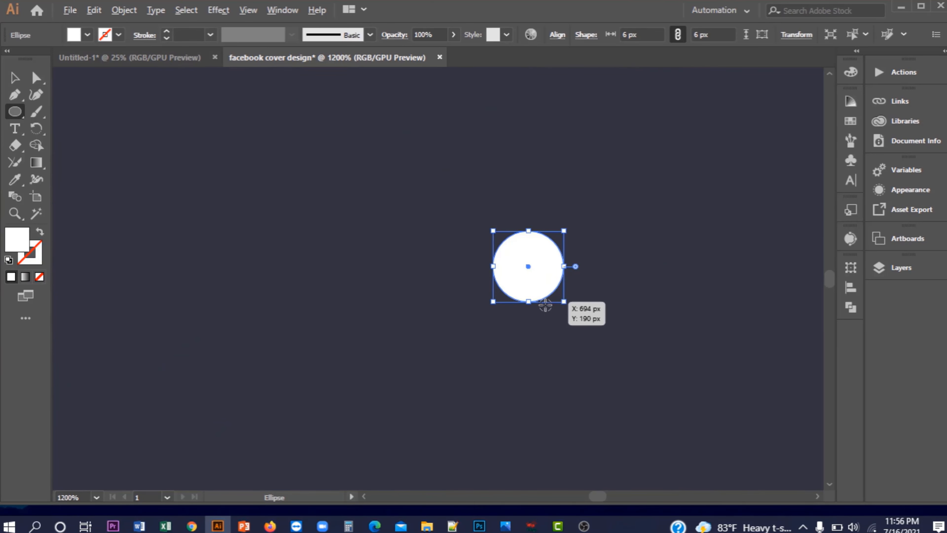
{"action": "left_click_drag", "start_coordinate": [562, 300], "coordinate": [555, 300]}
{"action": "scroll", "coordinate": [554, 298], "scroll_direction": "down", "scroll_amount": 7}
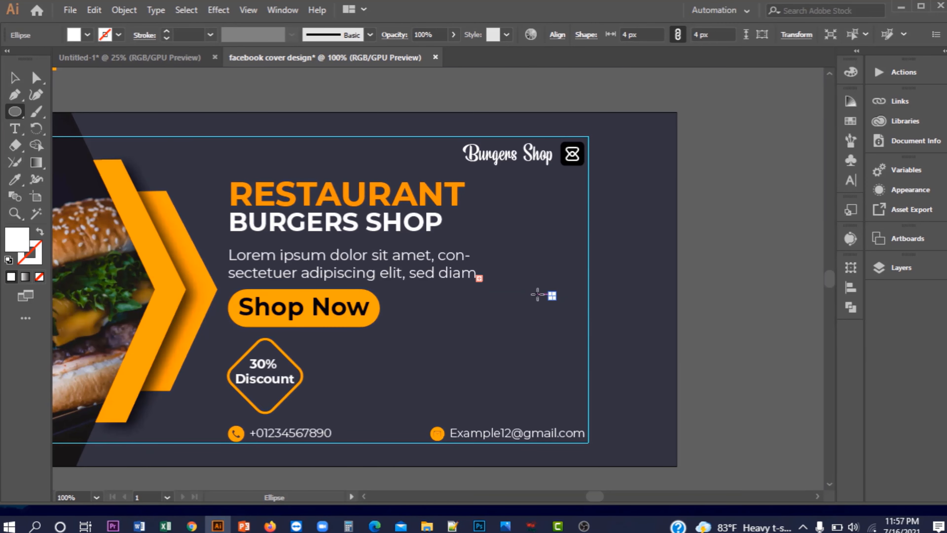
Alt-drag a copy of the dot downward and repeat it with Ctrl+D to stack more dots
{"action": "left_click", "coordinate": [14, 80]}
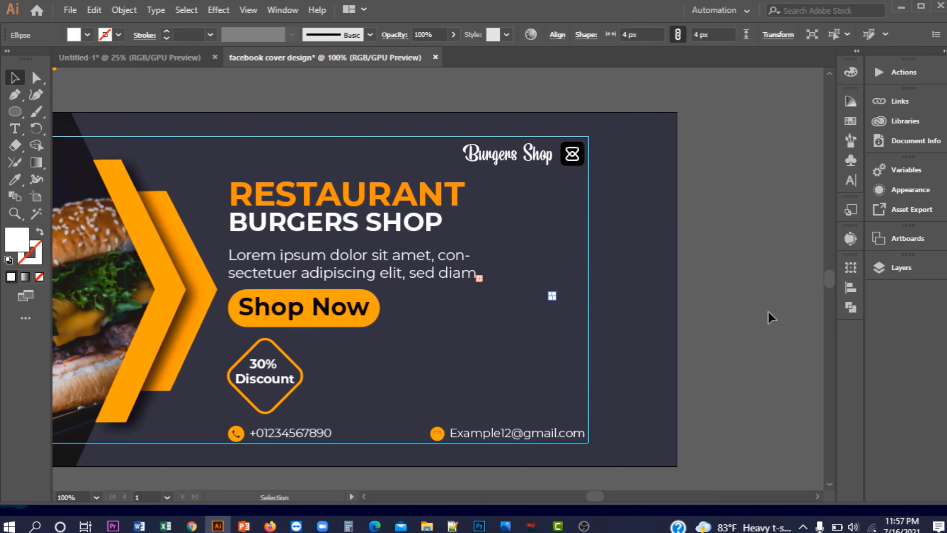
{"action": "left_click", "coordinate": [758, 315]}
{"action": "scroll", "coordinate": [527, 292], "scroll_direction": "up", "scroll_amount": 3}
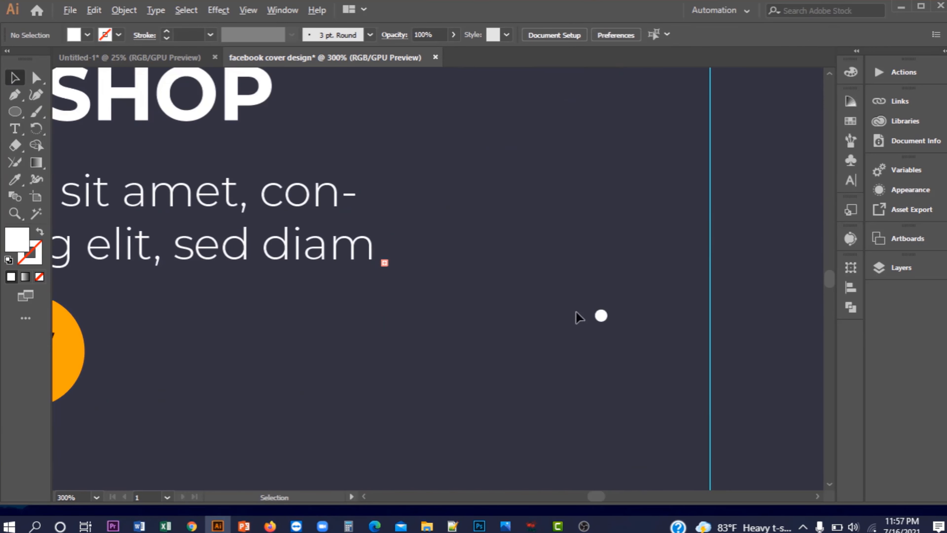
{"action": "left_click", "coordinate": [601, 317]}
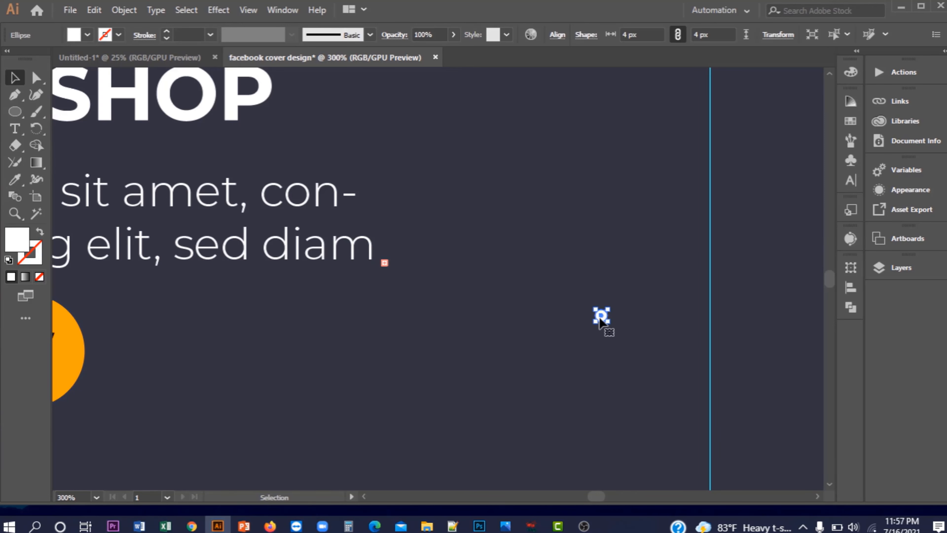
{"action": "key", "text": "alt"}
{"action": "scroll", "coordinate": [604, 315], "scroll_direction": "up", "scroll_amount": 2}
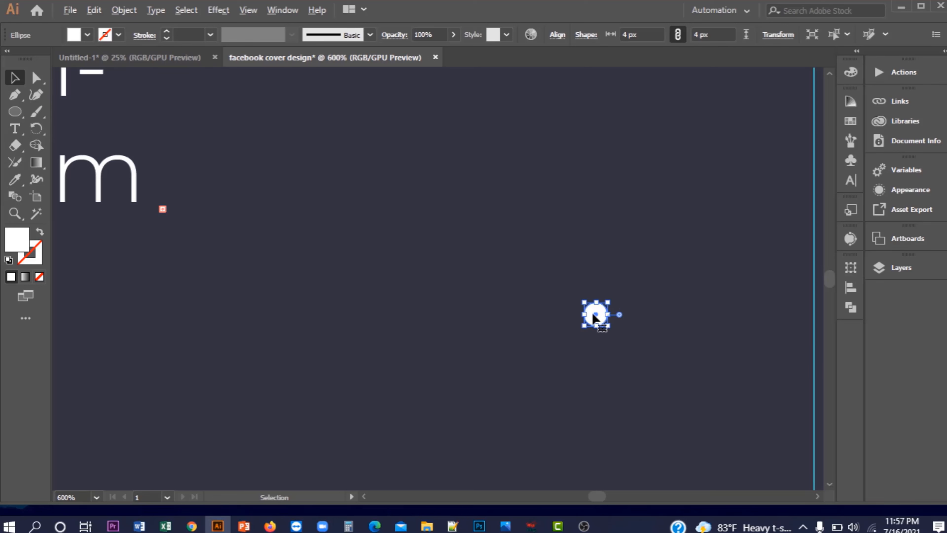
{"action": "scroll", "coordinate": [593, 317], "scroll_direction": "up", "scroll_amount": 2}
{"action": "scroll", "coordinate": [594, 318], "scroll_direction": "up", "scroll_amount": 1}
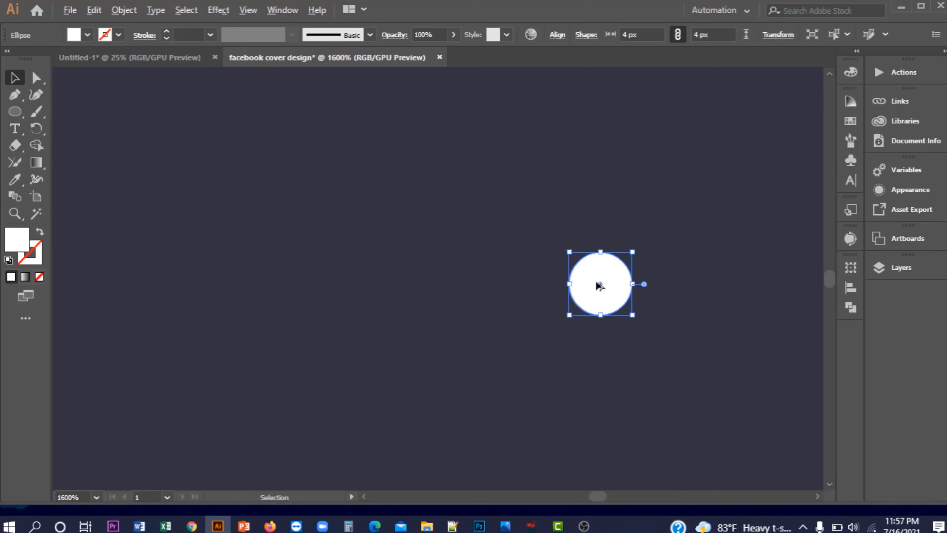
{"action": "left_click_drag", "start_coordinate": [600, 286], "coordinate": [603, 396]}
{"action": "scroll", "coordinate": [604, 397], "scroll_direction": "down", "scroll_amount": 4}
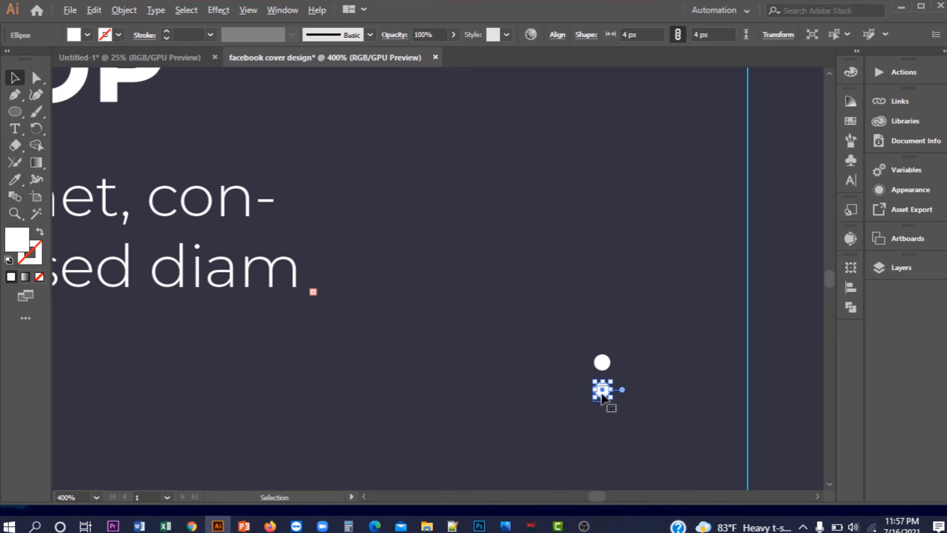
{"action": "scroll", "coordinate": [602, 396], "scroll_direction": "down", "scroll_amount": 2}
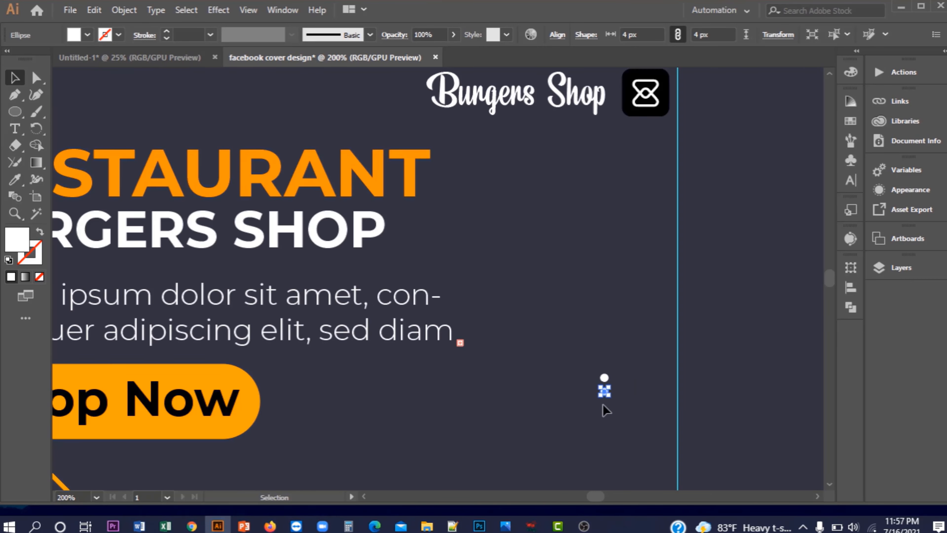
{"action": "key", "text": "ctrl+d"}
{"action": "key", "text": "ctrl+d"}
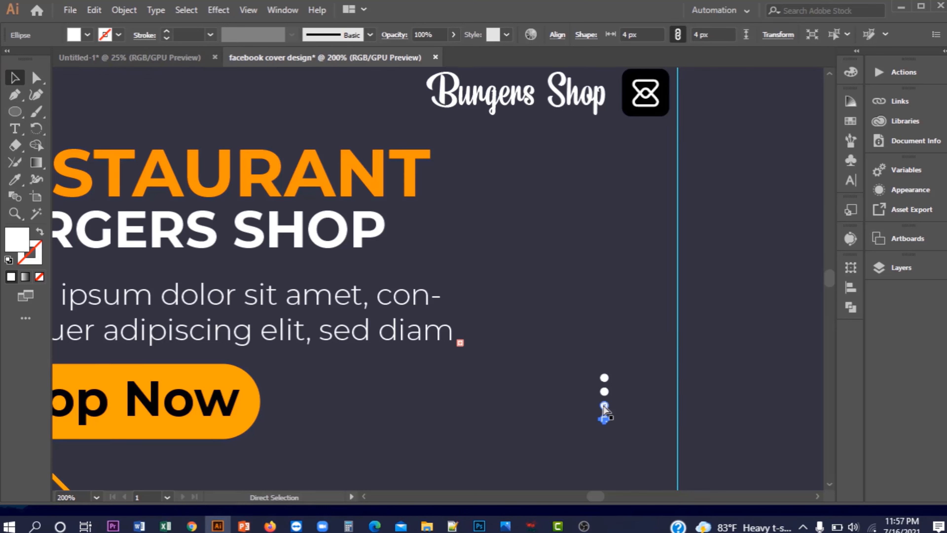
{"action": "key", "text": "ctrl+d"}
{"action": "key", "text": "ctrl+d"}
Group the column of white dots and place a copy of it to its right
{"action": "left_click_drag", "start_coordinate": [588, 361], "coordinate": [613, 451]}
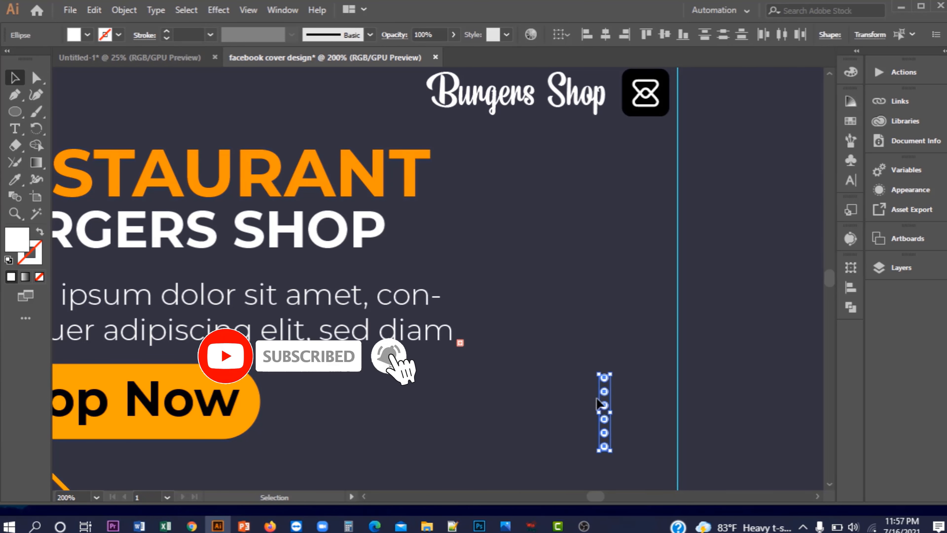
{"action": "right_click", "coordinate": [605, 393]}
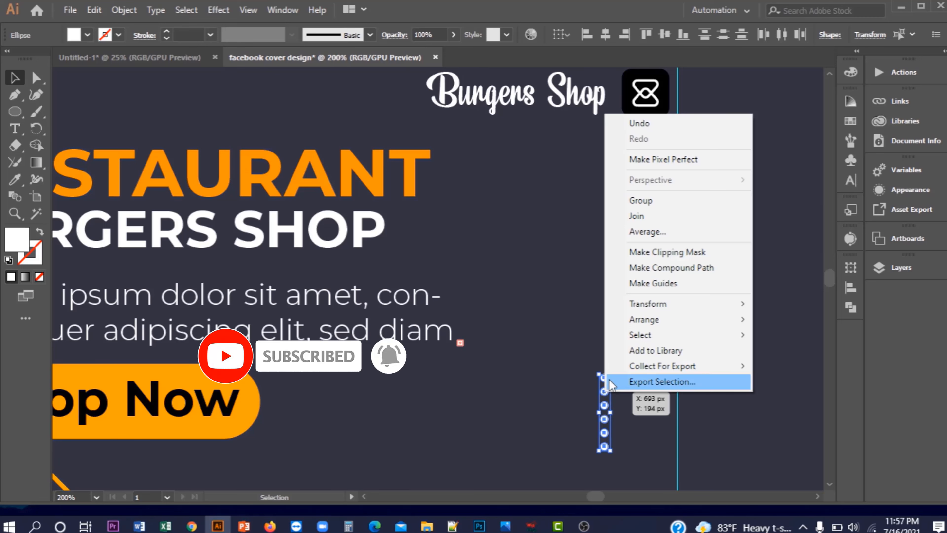
{"action": "left_click", "coordinate": [639, 201]}
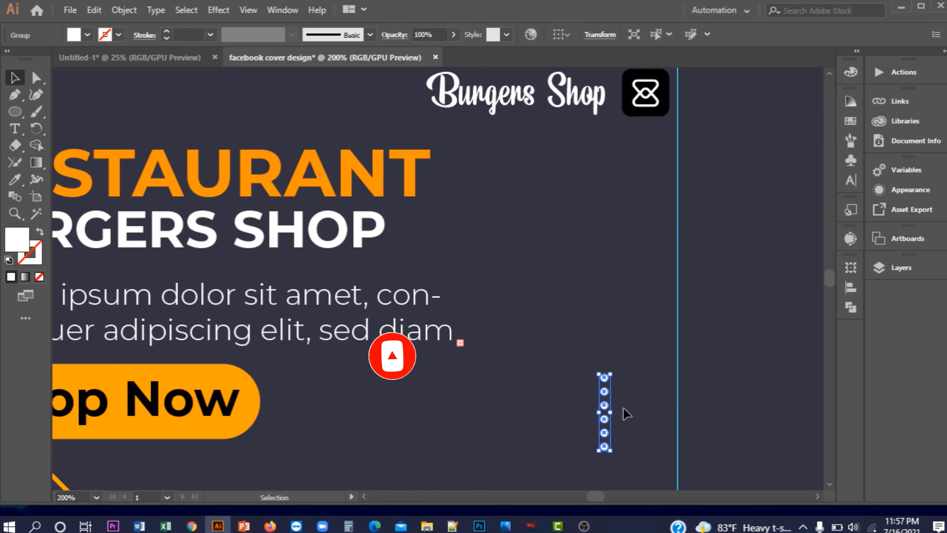
{"action": "left_click_drag", "start_coordinate": [605, 406], "coordinate": [633, 404]}
{"action": "left_click", "coordinate": [636, 325]}
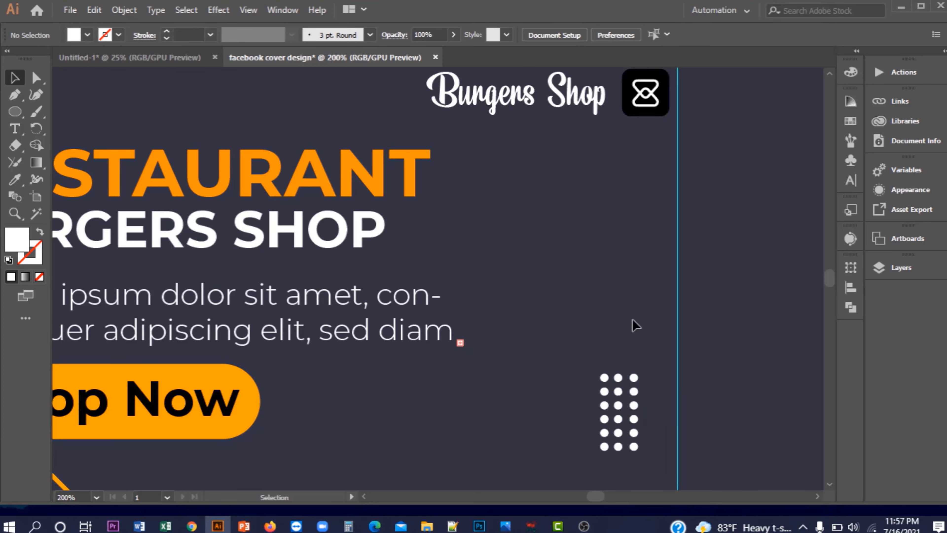
Group all dot columns into one grid and nudge it slightly right and down beside Shop Now
{"action": "scroll", "coordinate": [630, 387], "scroll_direction": "down", "scroll_amount": 2}
{"action": "left_click_drag", "start_coordinate": [653, 430], "coordinate": [652, 430]}
{"action": "right_click", "coordinate": [627, 398]}
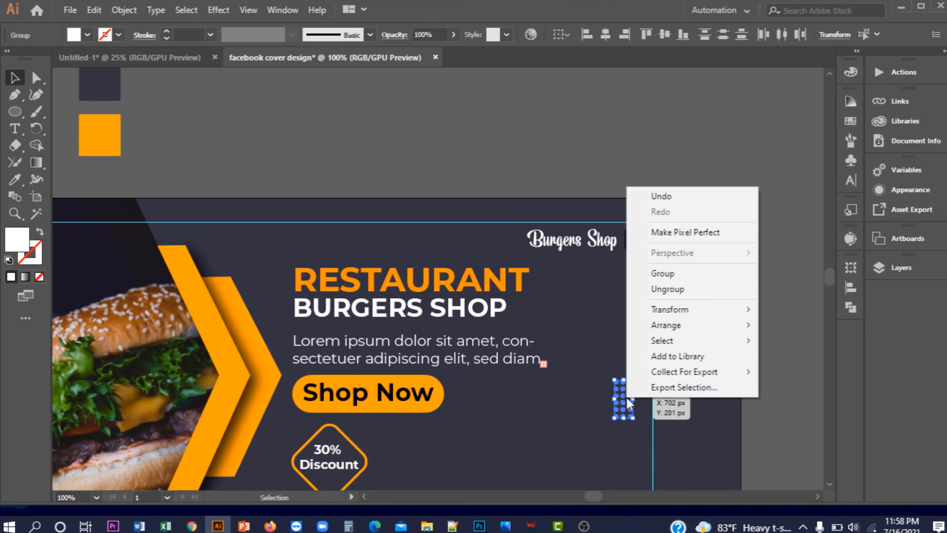
{"action": "left_click", "coordinate": [676, 275]}
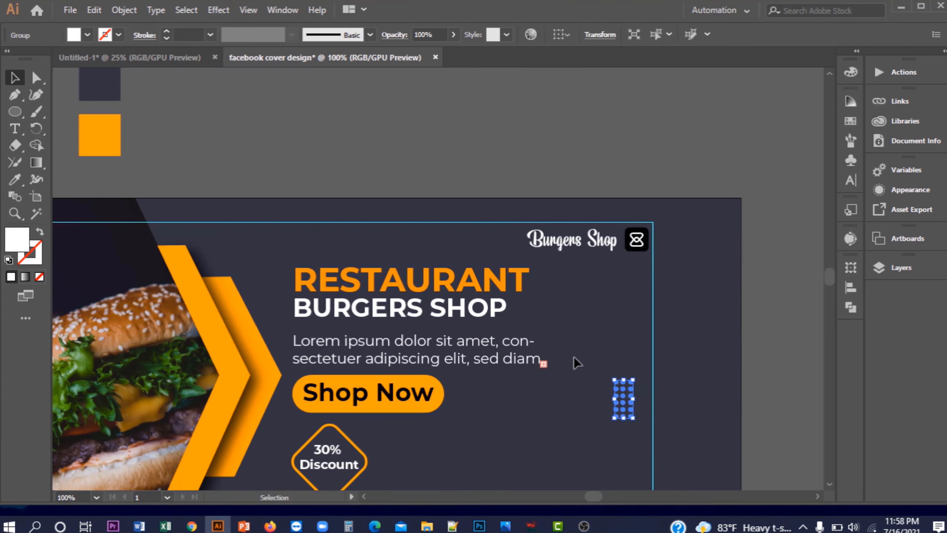
{"action": "left_click", "coordinate": [574, 429]}
{"action": "scroll", "coordinate": [573, 428], "scroll_direction": "down", "scroll_amount": 2}
{"action": "scroll", "coordinate": [593, 427], "scroll_direction": "up", "scroll_amount": 2}
{"action": "left_click_drag", "start_coordinate": [598, 422], "coordinate": [619, 430]}
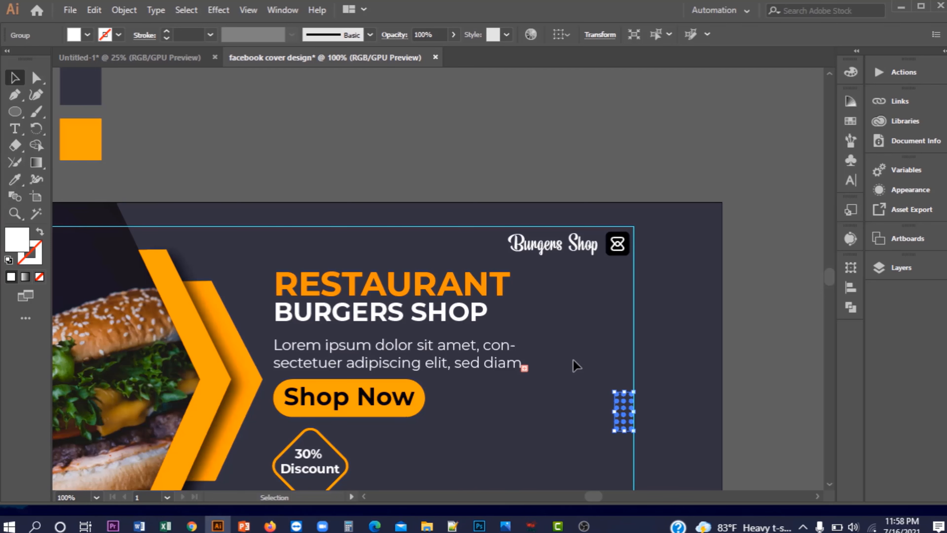
{"action": "left_click", "coordinate": [576, 366]}
{"action": "scroll", "coordinate": [620, 415], "scroll_direction": "up", "scroll_amount": 2}
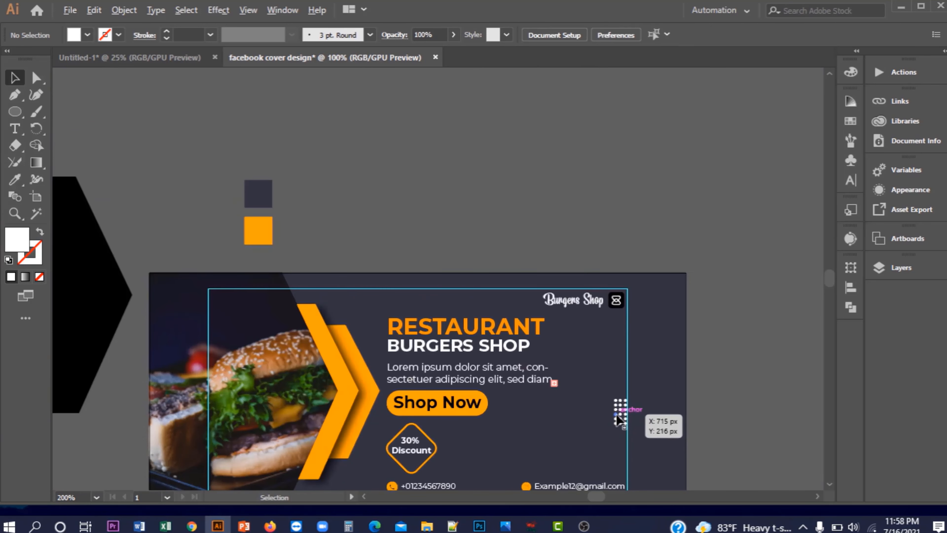
{"action": "scroll", "coordinate": [561, 402], "scroll_direction": "down", "scroll_amount": 2}
{"action": "scroll", "coordinate": [565, 401], "scroll_direction": "up", "scroll_amount": 1}
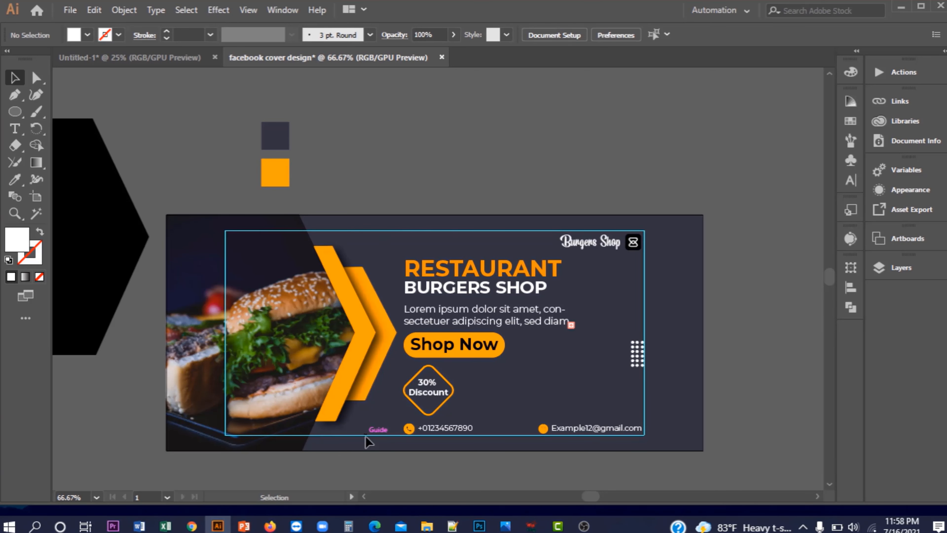
{"action": "scroll", "coordinate": [396, 287], "scroll_direction": "left", "scroll_amount": 2}
Delete the black hexagon and the dark and orange colour squares beside the artboard
{"action": "left_click", "coordinate": [126, 227]}
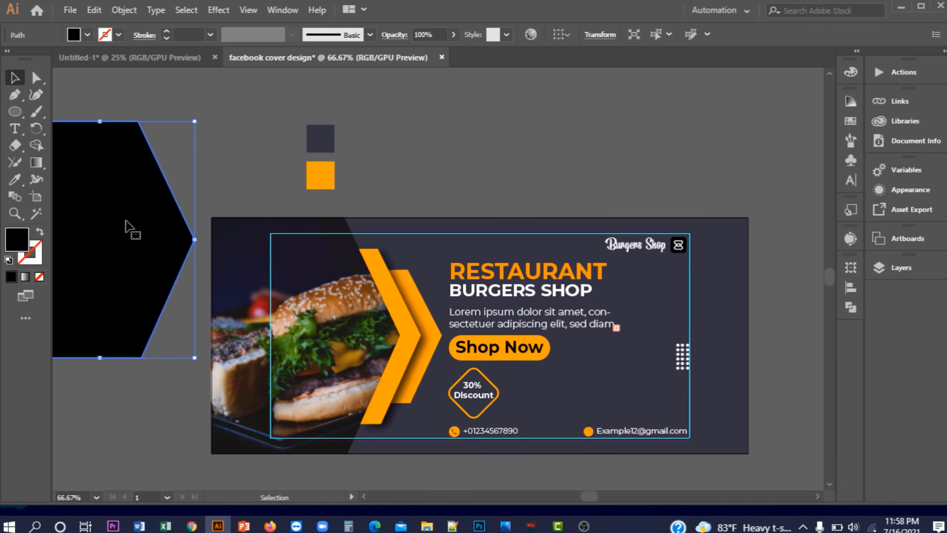
{"action": "key", "text": "Delete"}
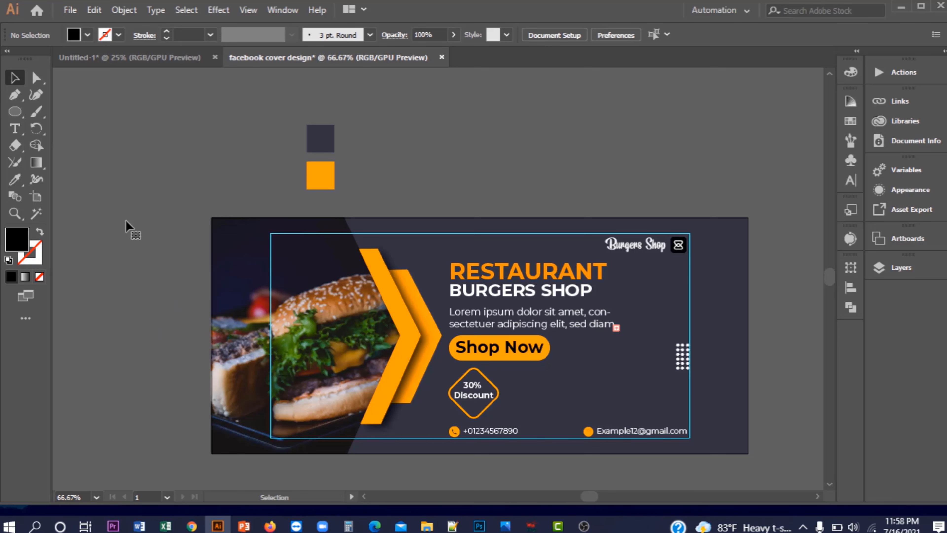
{"action": "mouse_move", "coordinate": [319, 163]}
{"action": "left_mouse_down"}
{"action": "mouse_move", "coordinate": [344, 178]}
{"action": "mouse_move", "coordinate": [329, 168]}
{"action": "left_mouse_up"}
{"action": "key", "text": "Delete"}
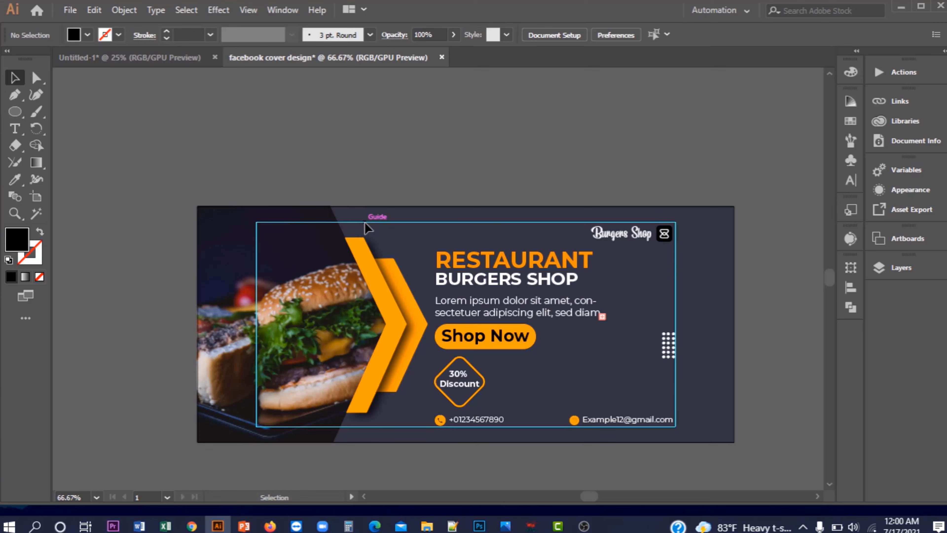
Hide the cyan guide lines on the canvas
{"action": "right_click", "coordinate": [365, 223]}
{"action": "left_click", "coordinate": [415, 336]}
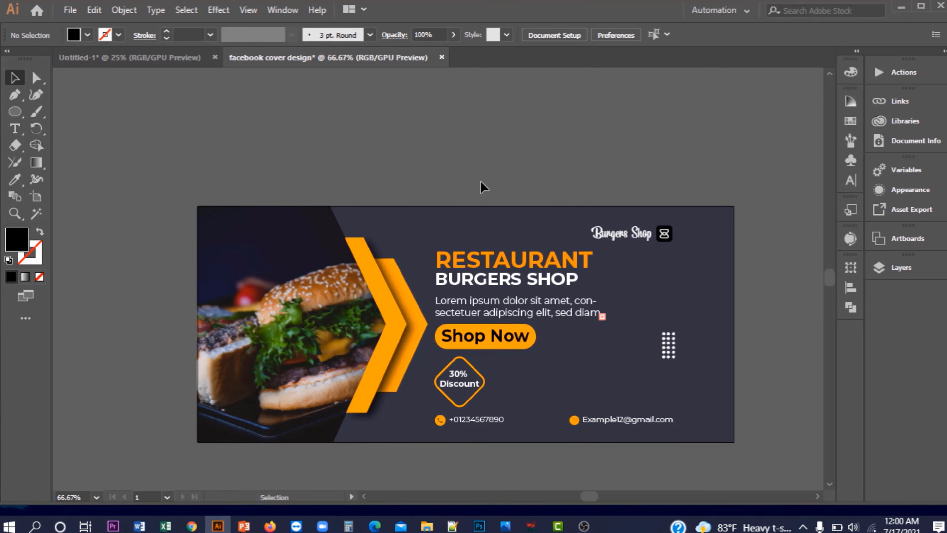
{"action": "scroll", "coordinate": [656, 259], "scroll_direction": "down", "scroll_amount": 1}
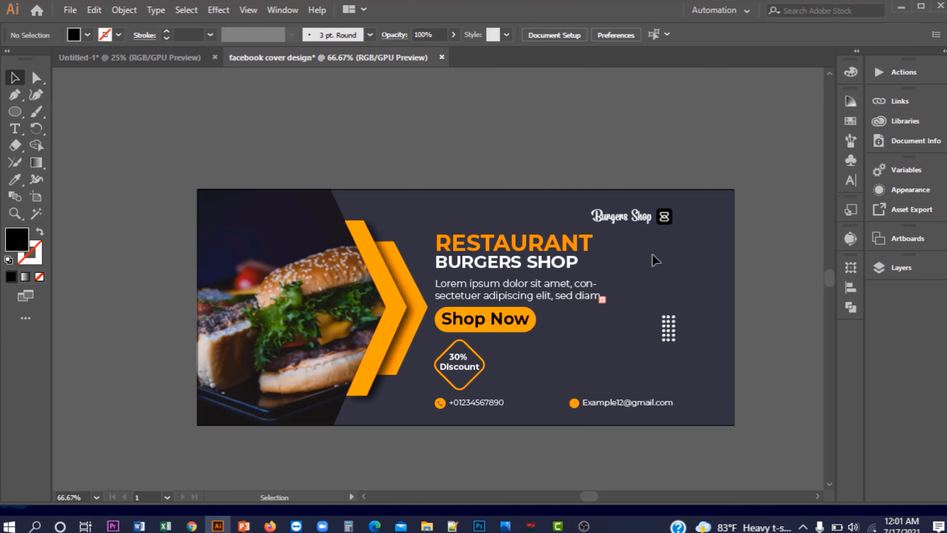